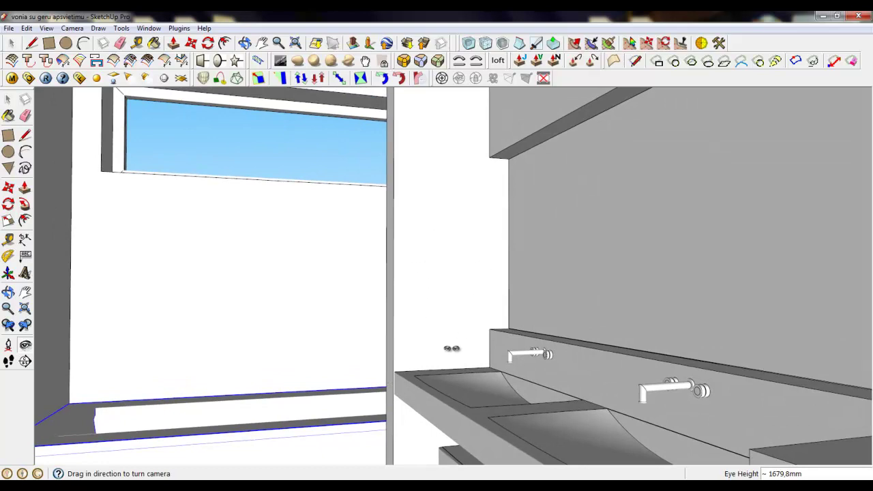
Look around the bathroom model and view the reference photo of the wooden bathroom accessories.
left_click_drag(455, 346, 289, 439)
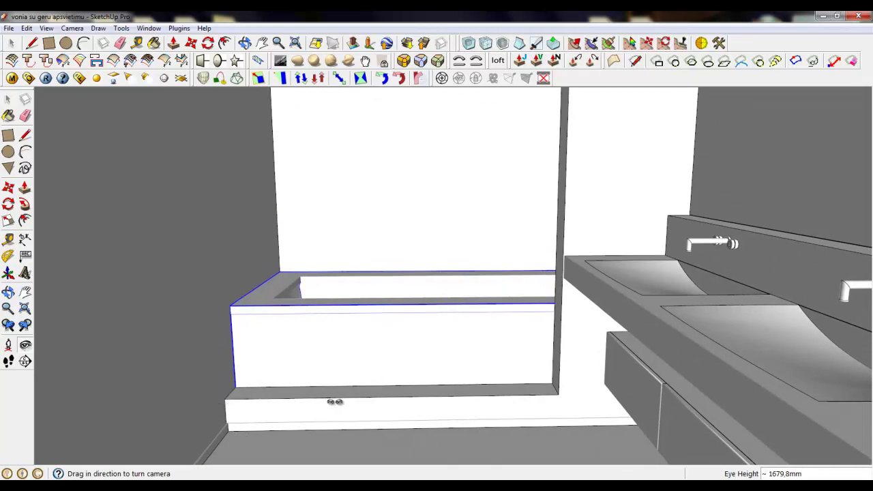
left_click_drag(335, 402, 524, 173)
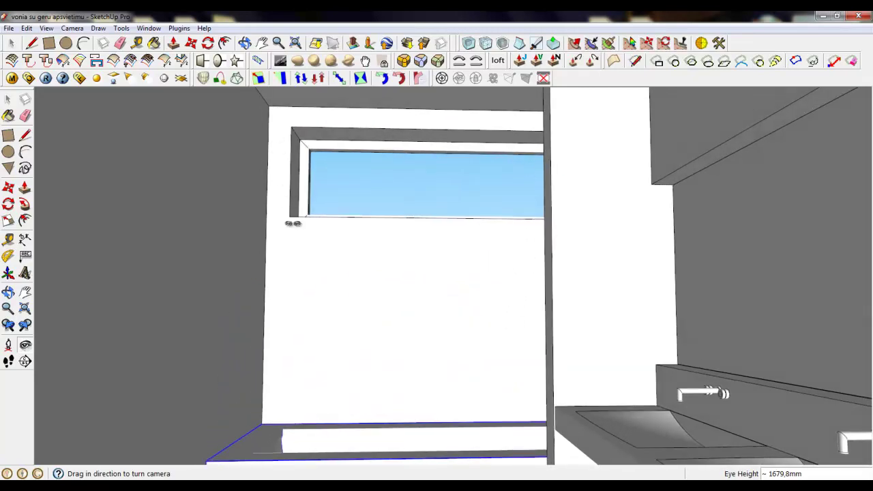
left_click_drag(275, 243, 477, 333)
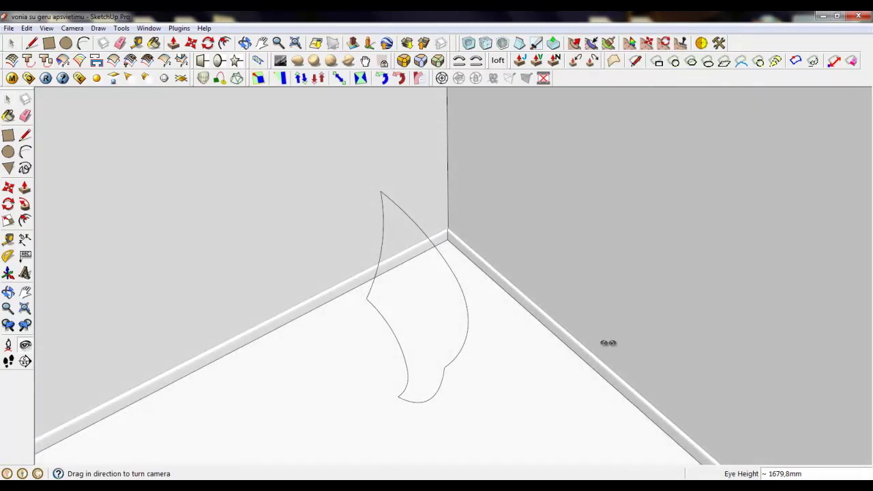
left_click_drag(607, 342, 328, 208)
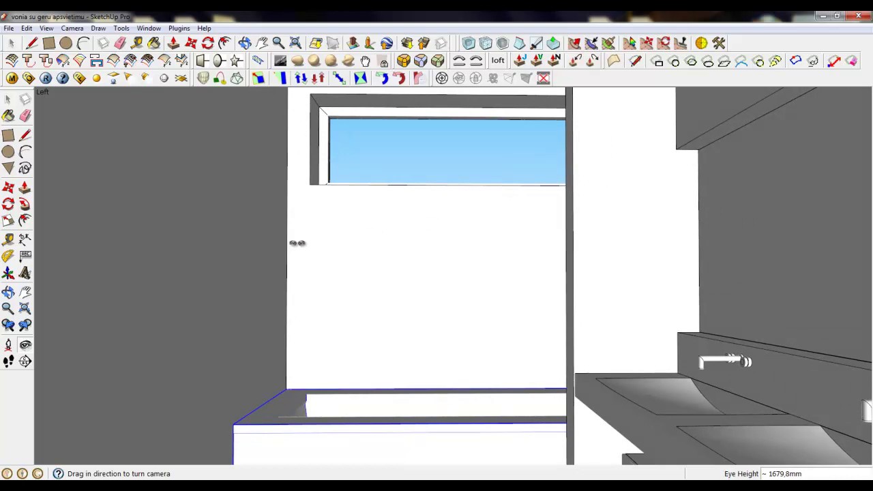
left_click_drag(297, 243, 360, 406)
left_click(215, 485)
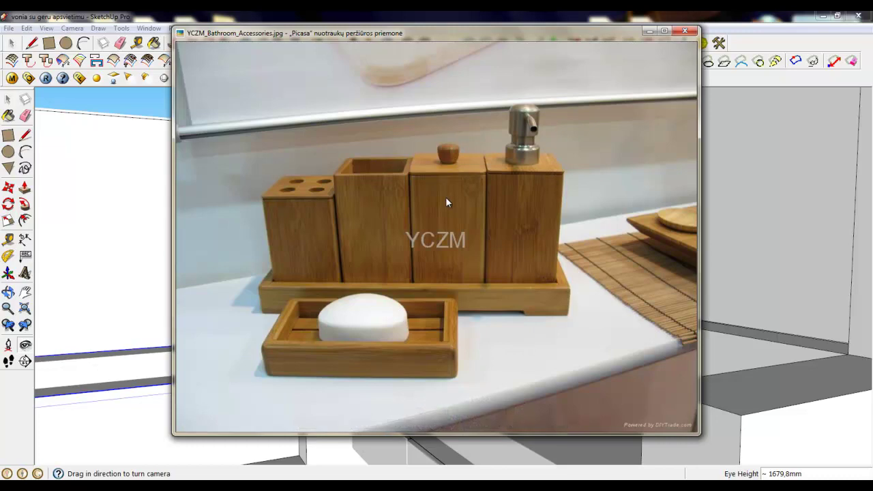
left_click(648, 31)
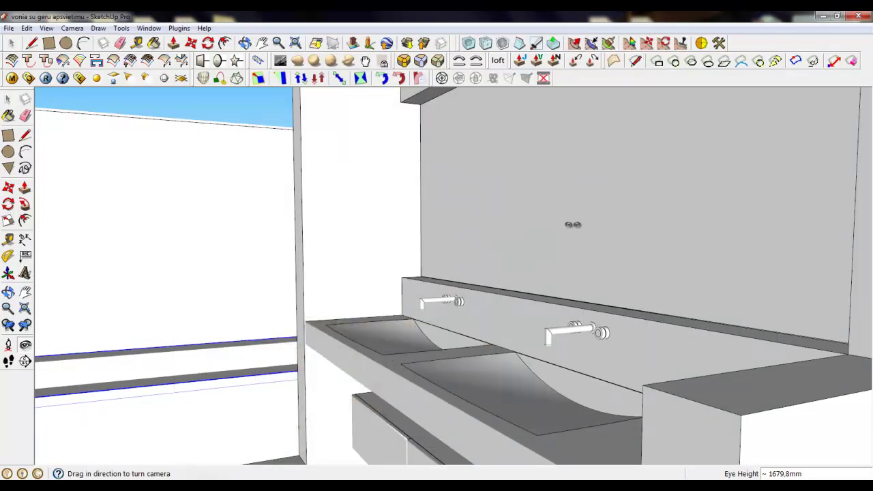
Draw a square with 70 mm sides on the countertop, between the side wall and the first sink.
scroll(442, 329, "up", 5)
mouse_move(307, 318)
middle_mouse_down()
mouse_move(335, 321)
mouse_move(308, 333)
middle_mouse_up()
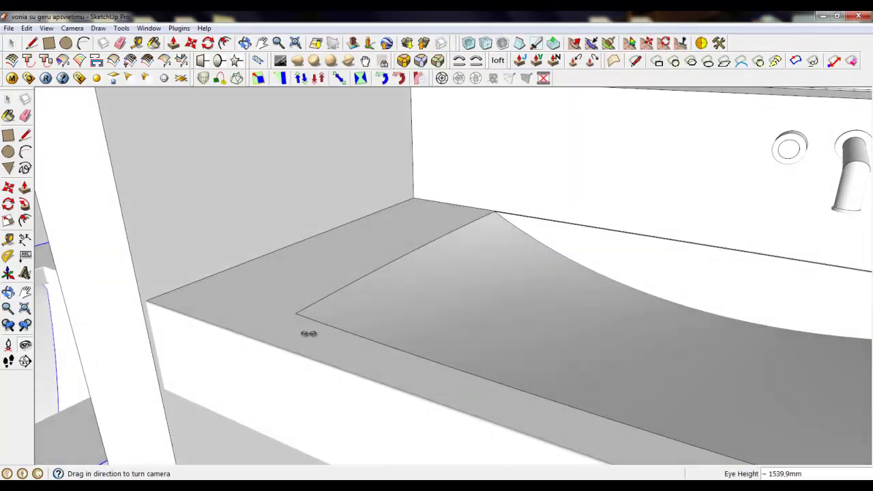
scroll(304, 259, "up", 3)
middle_click_drag(305, 259, 317, 283)
left_click(32, 43)
left_click(279, 302)
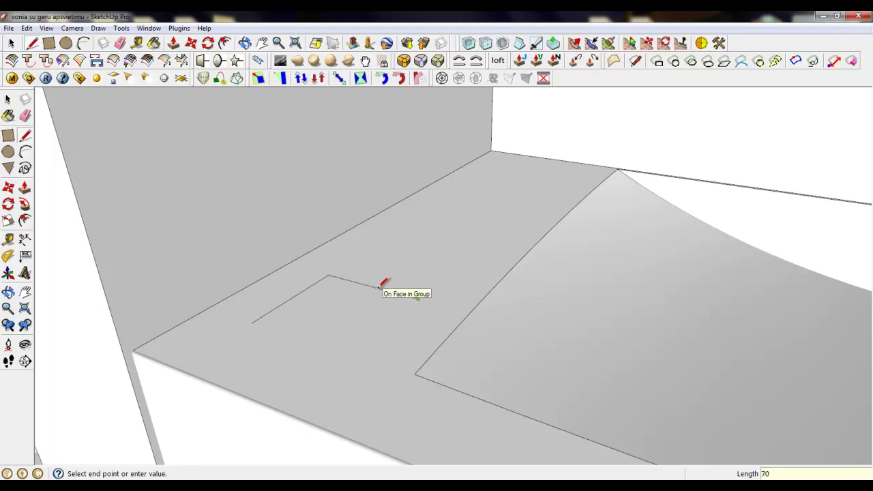
key("Return")
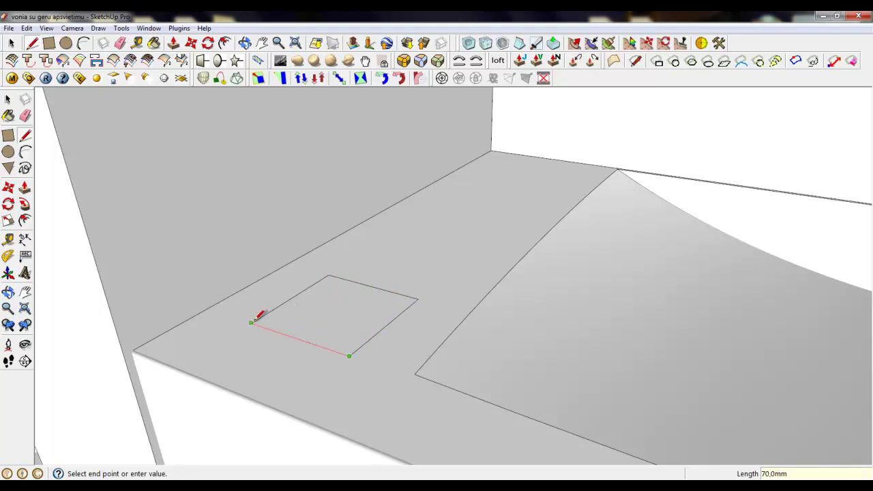
left_click(251, 322)
Make the square's face and edges a group and open the group for editing.
left_click(12, 42)
double_click(321, 308)
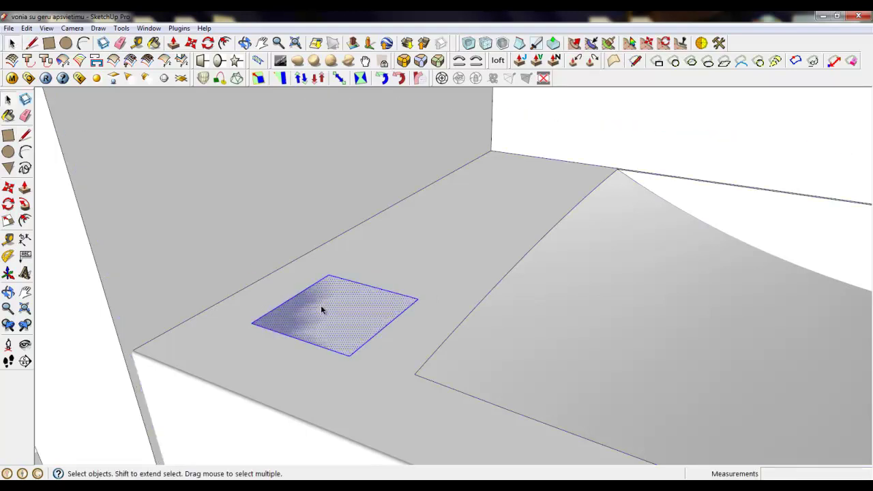
right_click(322, 310)
left_click(362, 166)
double_click(335, 318)
scroll(256, 323, "up", 4)
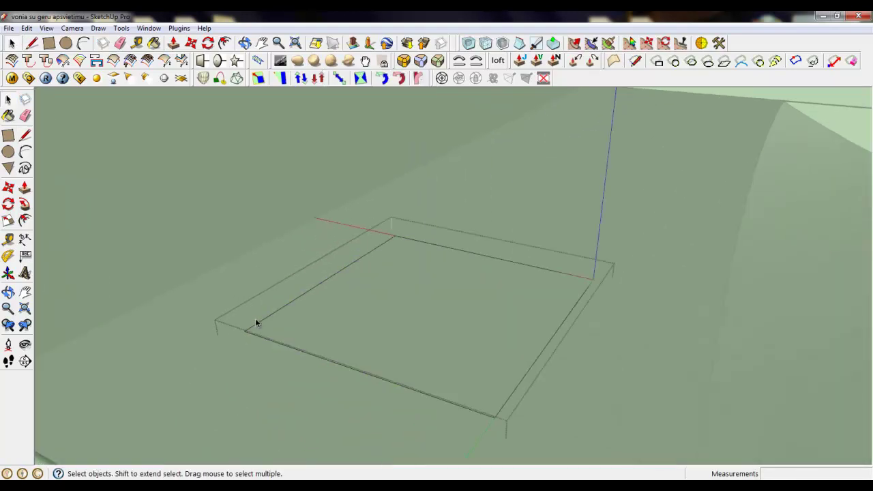
Round one corner of the square with a tangent arc of about 2.6 mm radius.
left_click(83, 43)
scroll(249, 356, "up", 4)
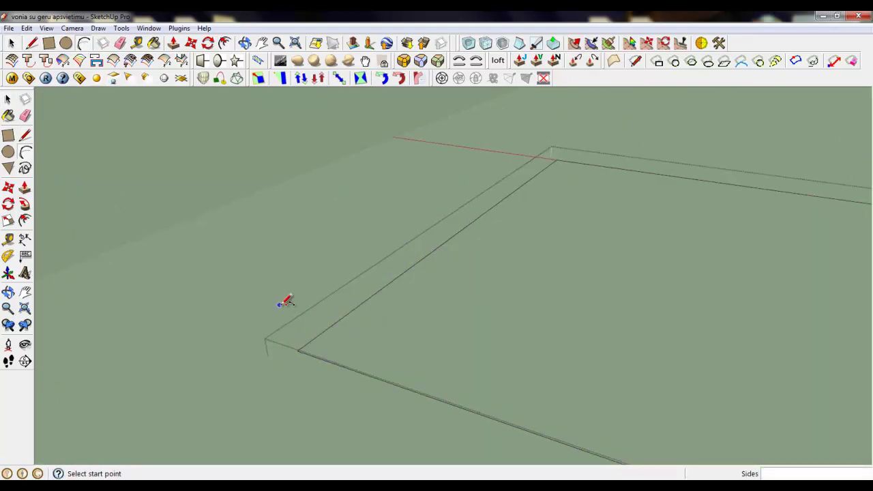
left_click(352, 369)
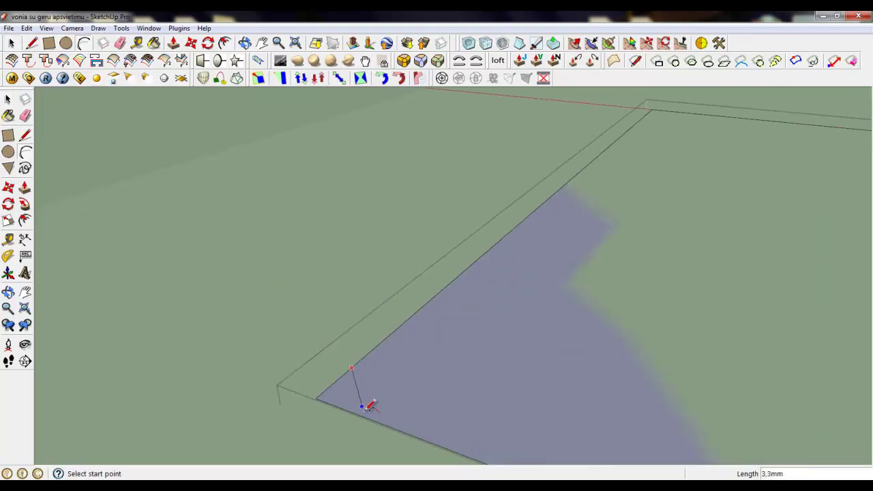
left_click(364, 417)
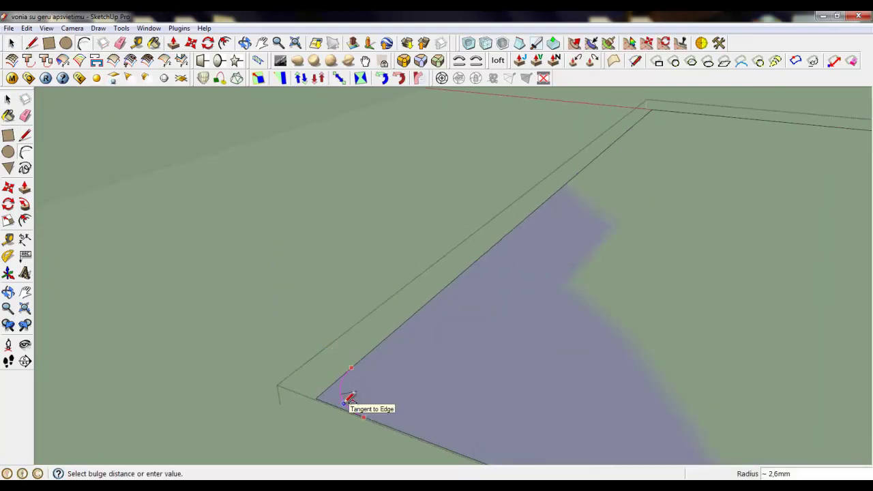
left_click(349, 397)
key("space")
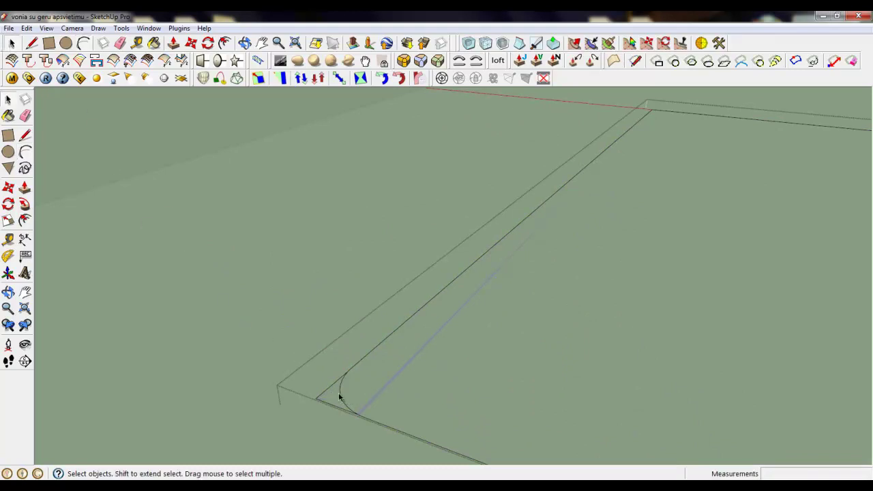
Copy the corner arc along the square's side towards the adjacent corner.
scroll(324, 387, "up", 2)
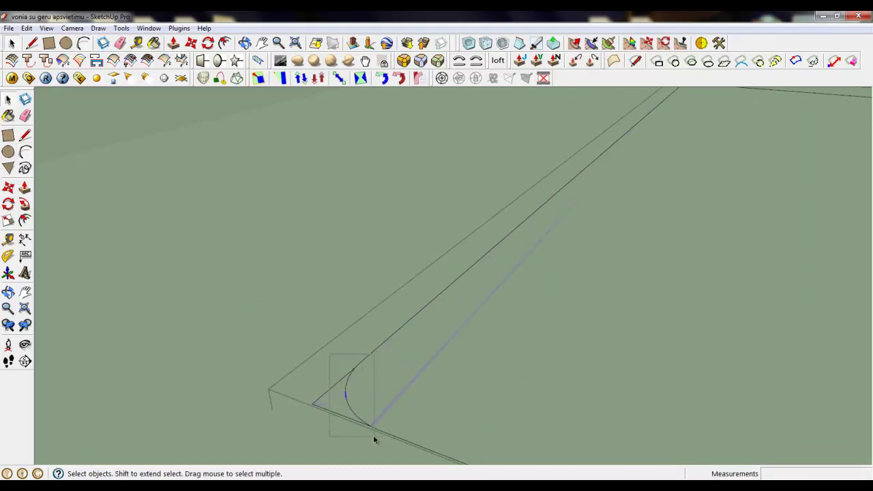
left_click(190, 44)
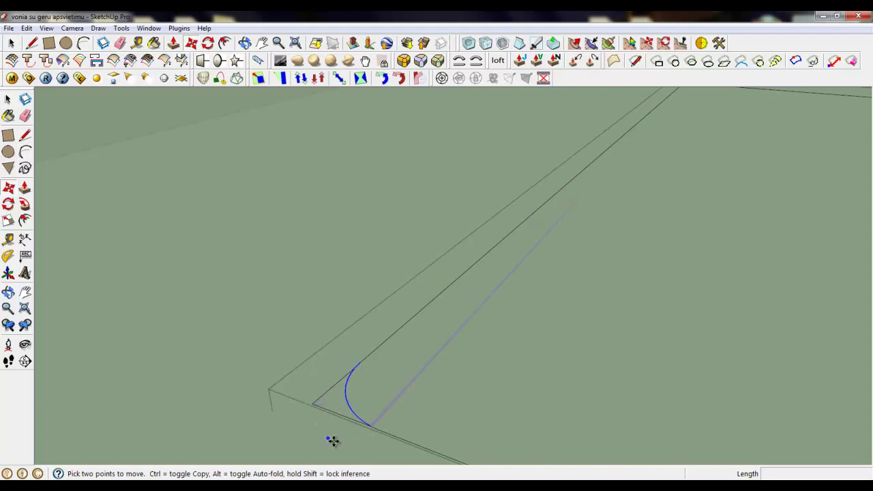
left_click(373, 427)
key("ctrl")
scroll(209, 441, "down", 6)
scroll(421, 257, "up", 1)
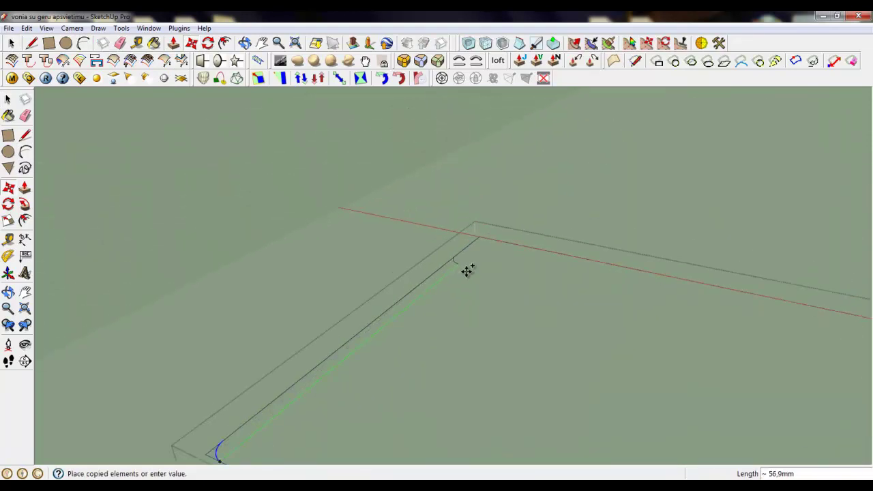
left_click(475, 240)
Mirror the copied arc with Scale and move it about 6.3 mm into the adjacent corner so both ends meet the edges.
middle_click_drag(475, 239, 457, 390)
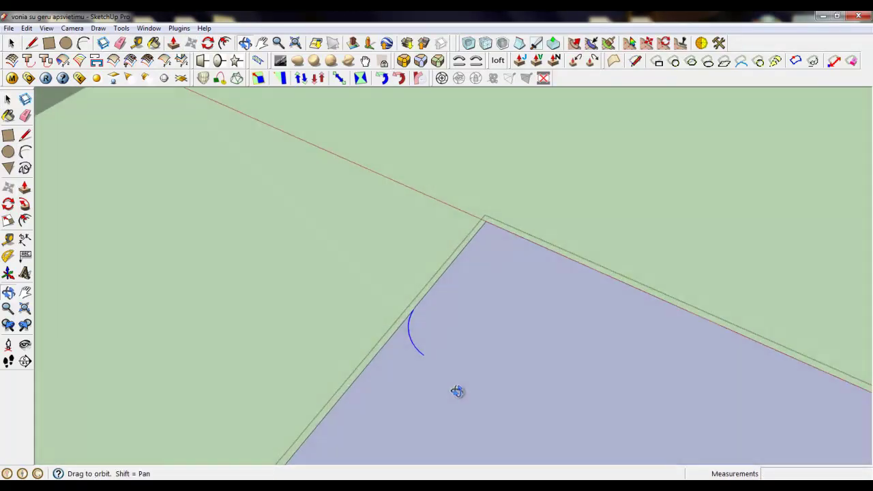
left_click(8, 220)
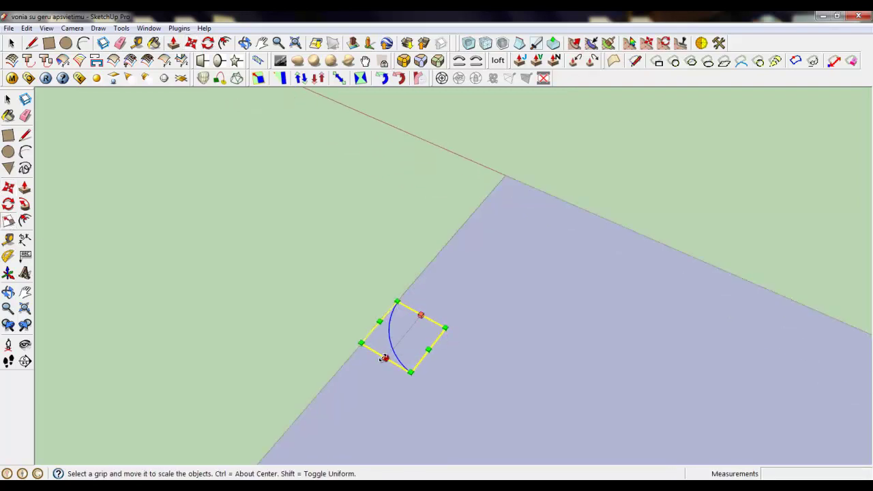
left_click_drag(384, 358, 465, 285)
left_click(191, 43)
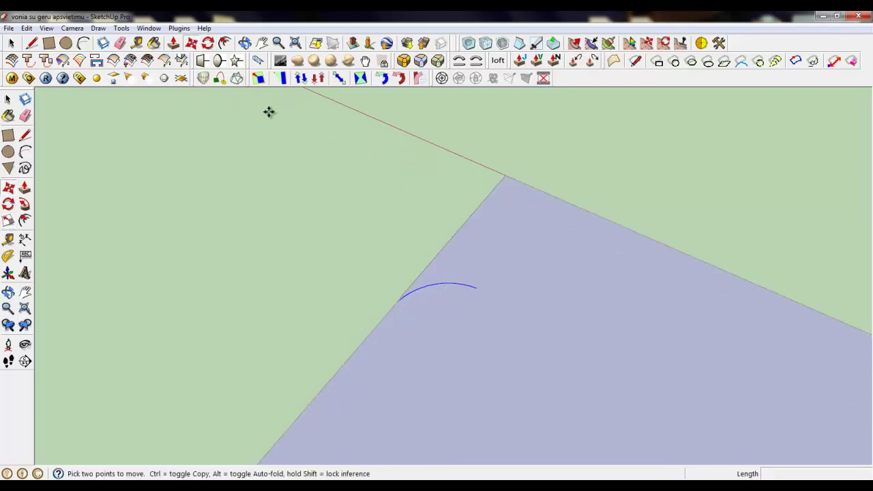
scroll(471, 295, "up", 2)
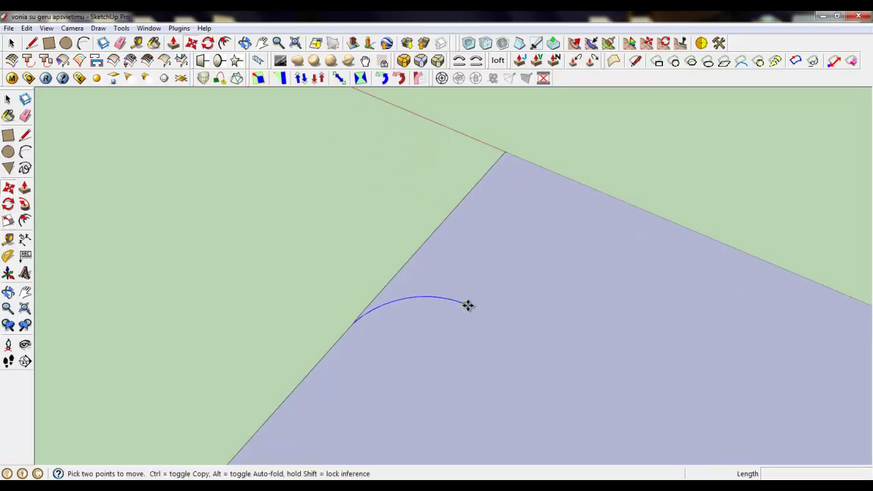
left_click(468, 306)
left_click(560, 176)
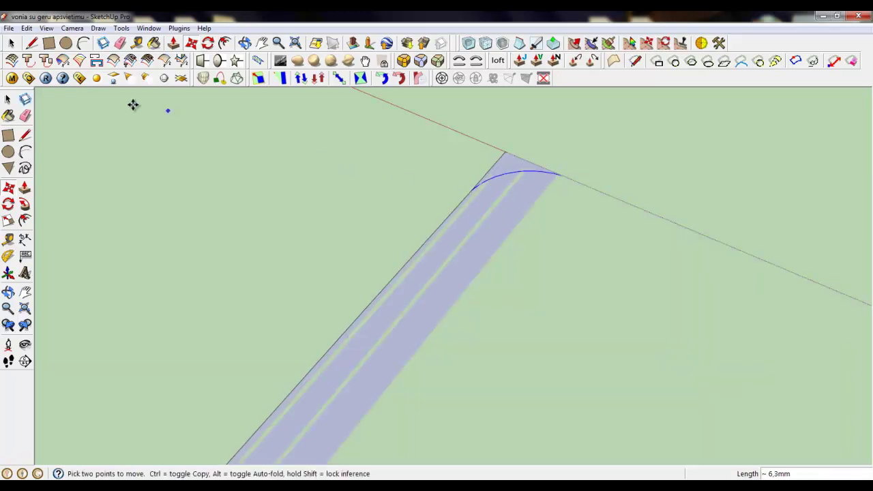
Select both corner arcs and copy them across to the opposite side of the square.
left_click(15, 42)
scroll(386, 257, "down", 2)
left_click(497, 298)
scroll(351, 165, "down", 2)
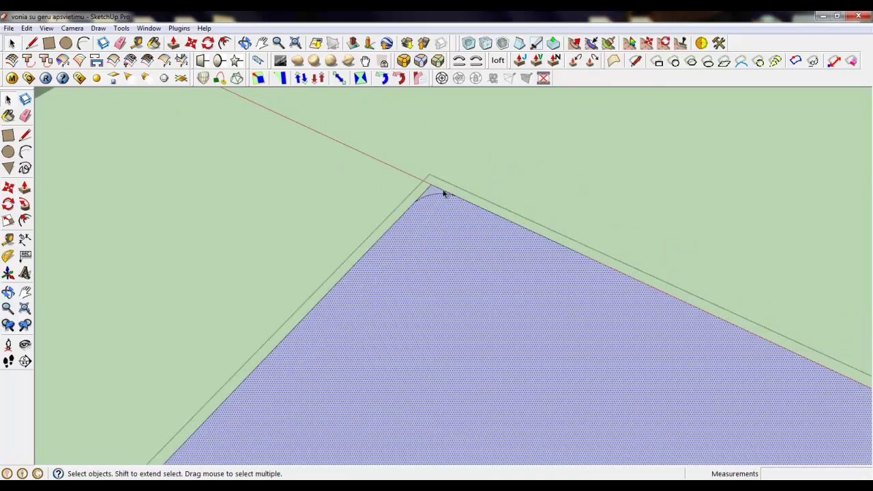
scroll(446, 195, "up", 2)
scroll(456, 210, "up", 3)
middle_click_drag(492, 261, 427, 264)
left_click_drag(268, 169, 544, 251)
scroll(662, 150, "down", 7)
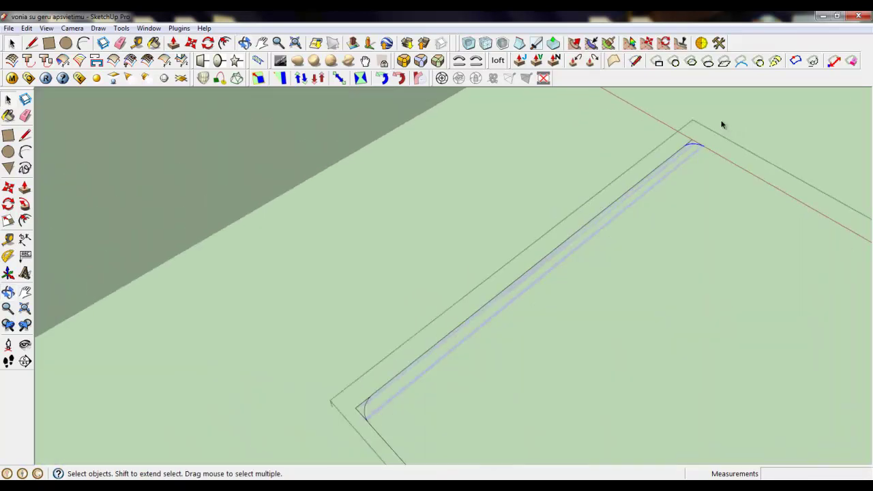
scroll(517, 308, "up", 3)
scroll(517, 309, "up", 3)
left_click_drag(393, 191, 480, 341, "ctrl")
left_click(191, 43)
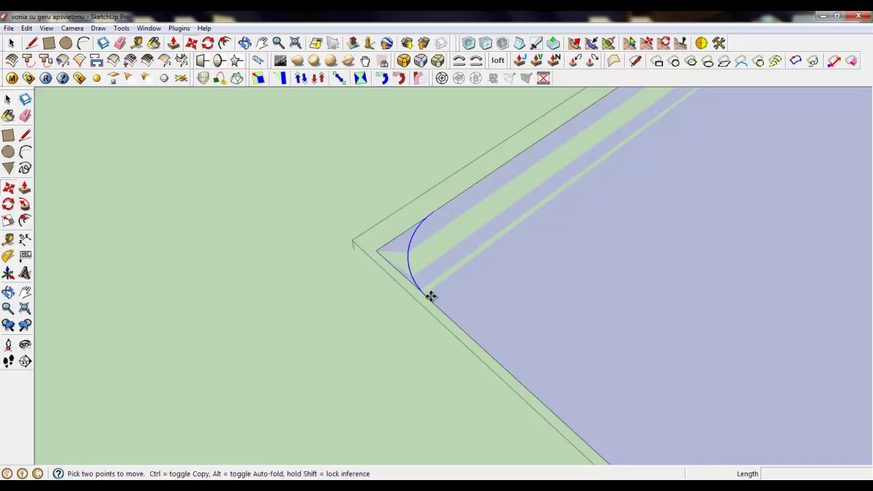
key("ctrl")
left_click(425, 295)
scroll(300, 176, "down", 6)
scroll(397, 259, "up", 2)
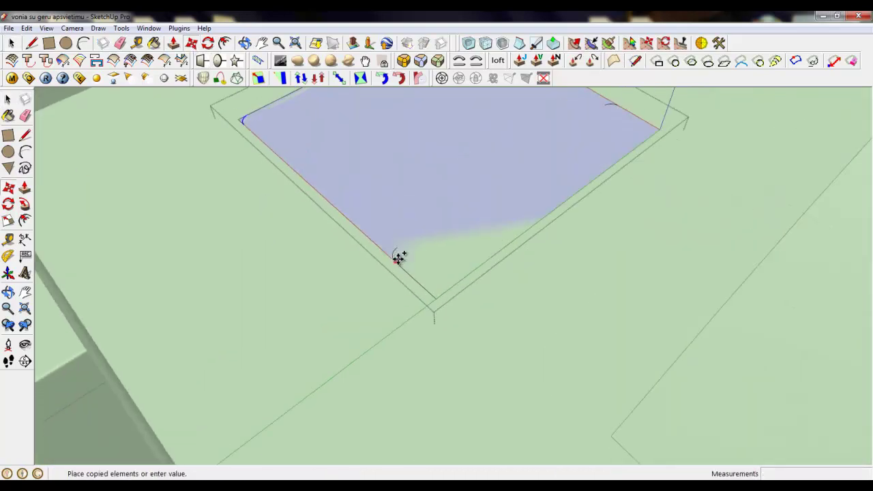
scroll(398, 259, "up", 1)
left_click(422, 284)
Mirror the two copied arcs with Scale and move them about 3.6 mm to fit the remaining two corners.
scroll(493, 290, "up", 2)
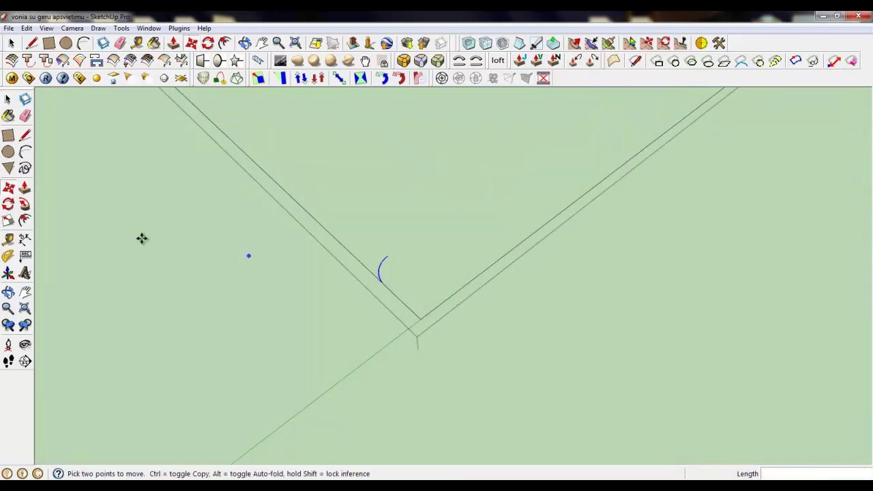
left_click(9, 220)
scroll(241, 400, "down", 4)
scroll(526, 177, "up", 6)
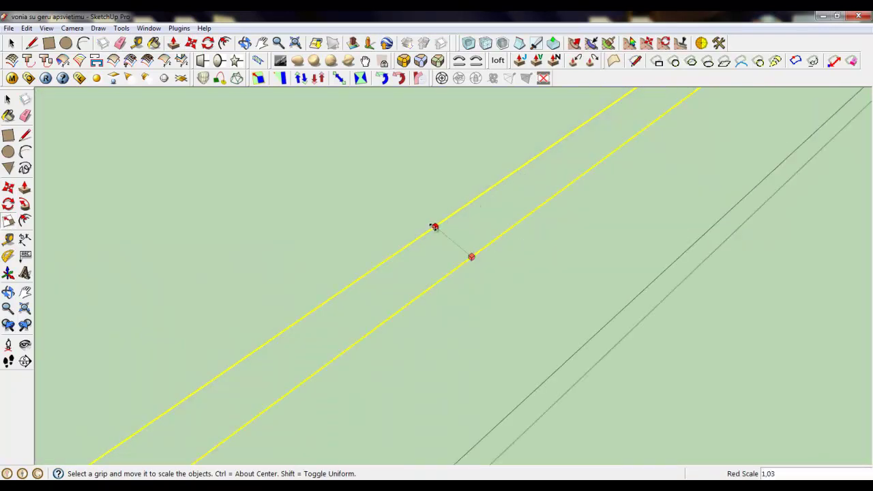
left_click_drag(435, 227, 513, 291)
scroll(551, 239, "down", 3)
scroll(357, 419, "up", 5)
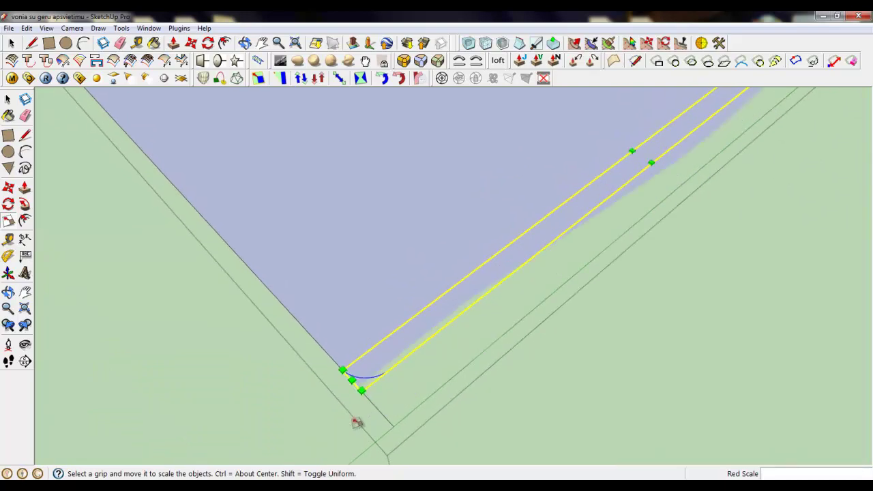
key("m")
scroll(410, 366, "up", 3)
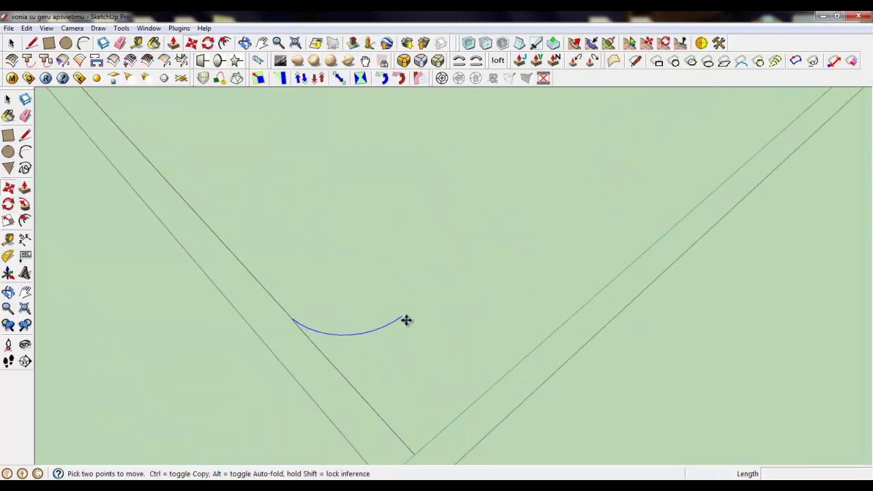
left_click(405, 318)
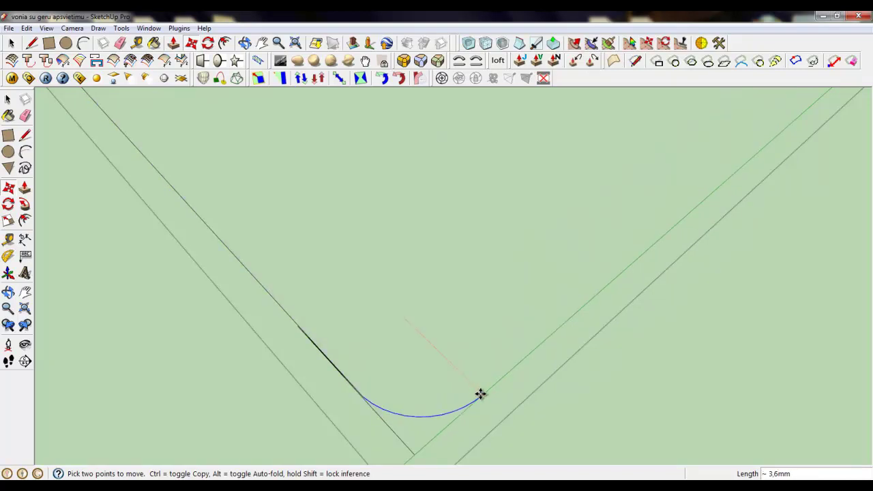
left_click(480, 395)
Erase the leftover straight segments outside the arcs at the square's corners to leave a rounded square.
left_click(120, 43)
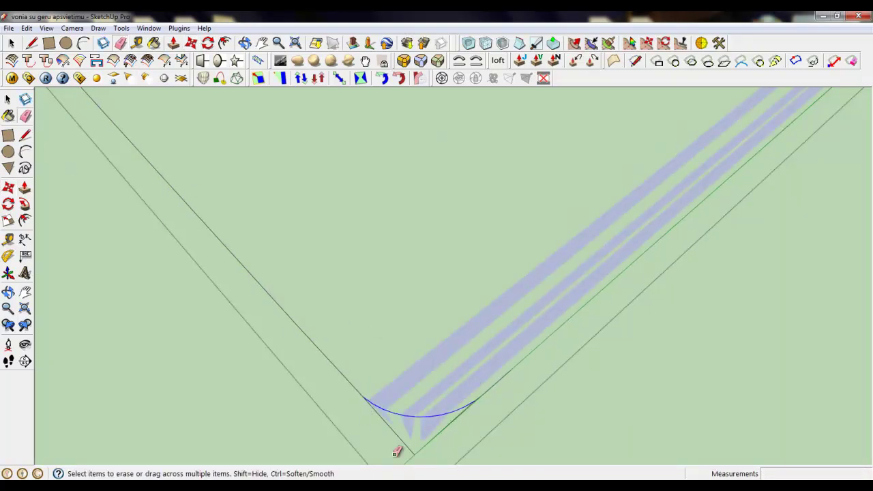
mouse_move(396, 455)
left_mouse_down()
mouse_move(438, 447)
mouse_move(432, 436)
left_mouse_up()
scroll(279, 425, "down", 2)
scroll(263, 444, "down", 3)
scroll(619, 182, "up", 6)
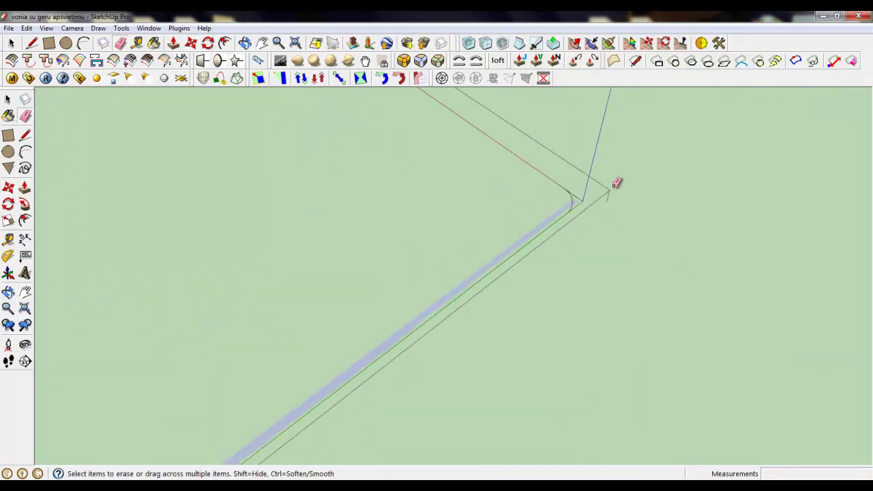
scroll(654, 287, "down", 5)
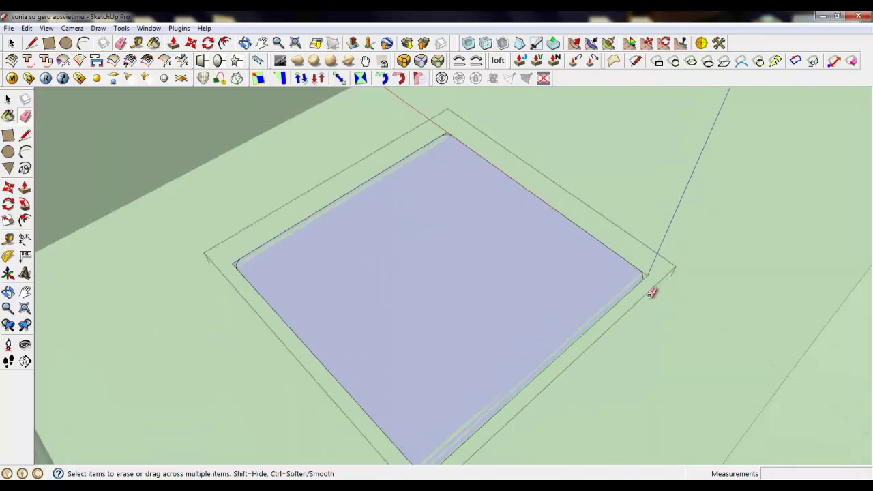
scroll(241, 252, "up", 6)
left_click_drag(276, 301, 267, 409)
scroll(203, 444, "down", 4)
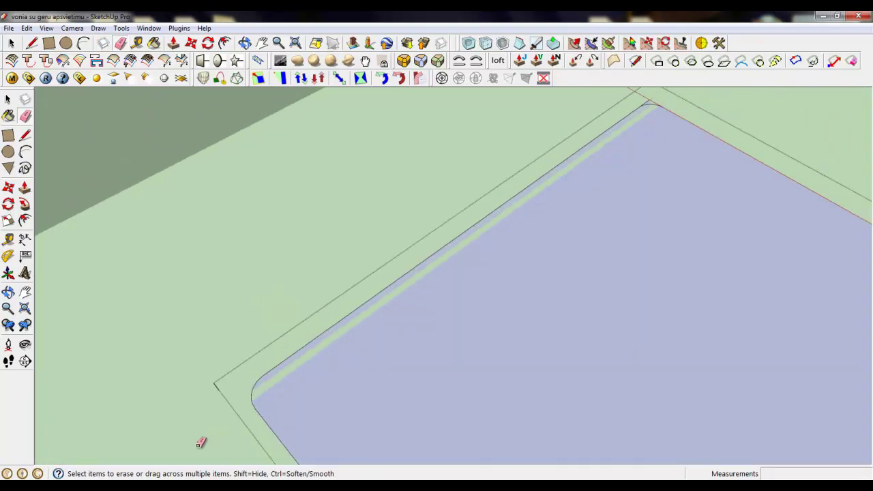
scroll(547, 208, "up", 4)
left_click_drag(455, 238, 451, 241)
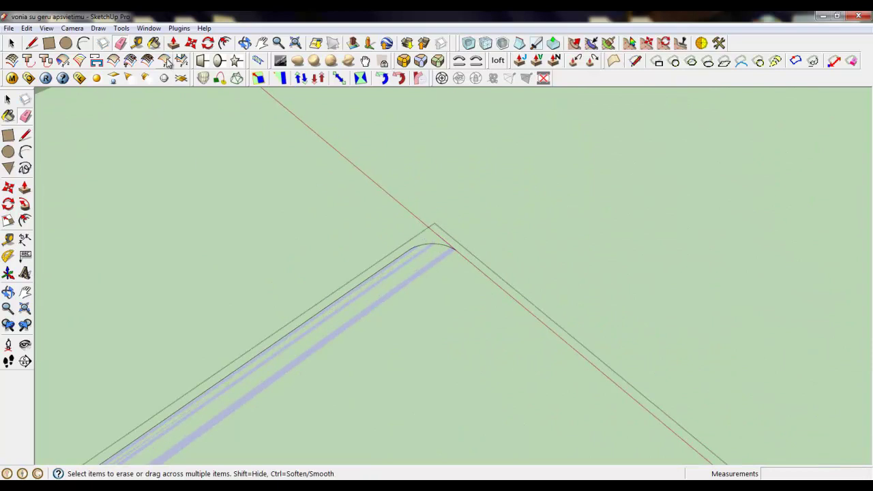
Offset the outline of the rounded square face inward by 2 mm.
key("f")
scroll(546, 171, "down", 2)
left_click(488, 220)
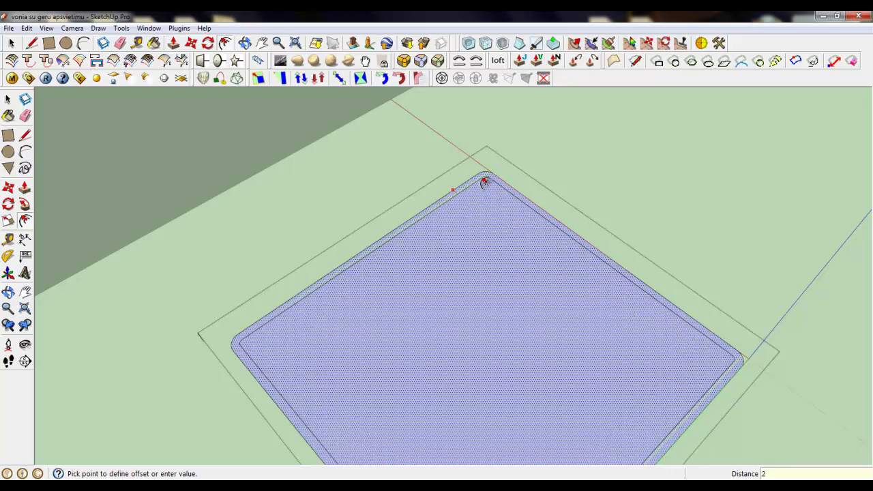
left_click(484, 181)
scroll(490, 181, "up", 5)
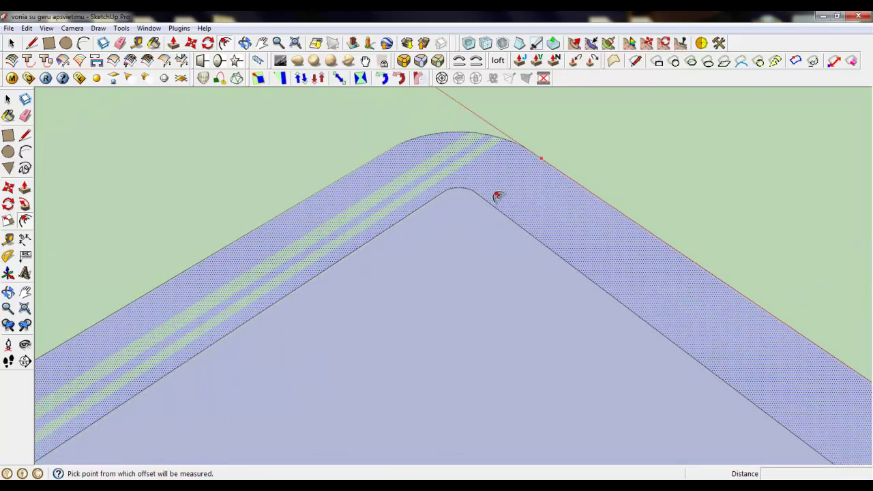
Extrude the narrow border face upward about 61.5 mm with Push/Pull to form the container walls.
scroll(512, 249, "down", 2)
left_click(174, 43)
scroll(544, 239, "down", 4)
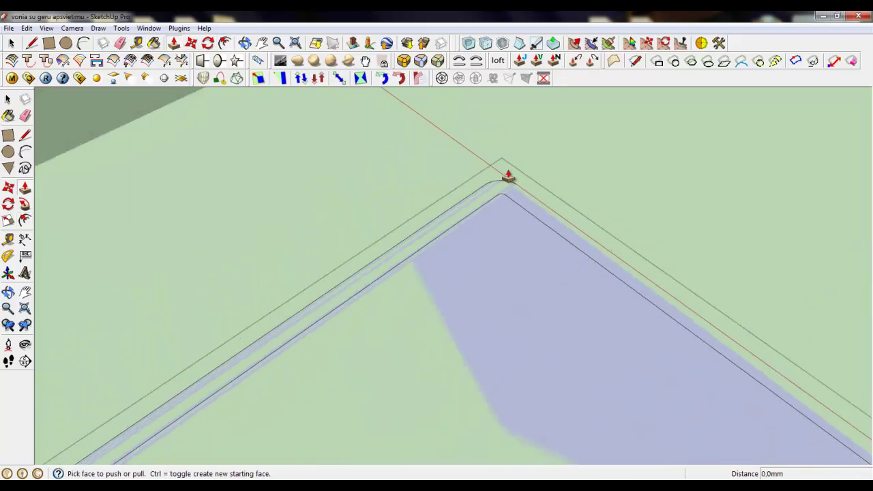
scroll(508, 176, "down", 6)
middle_click_drag(511, 175, 370, 273)
left_click_drag(371, 273, 375, 212)
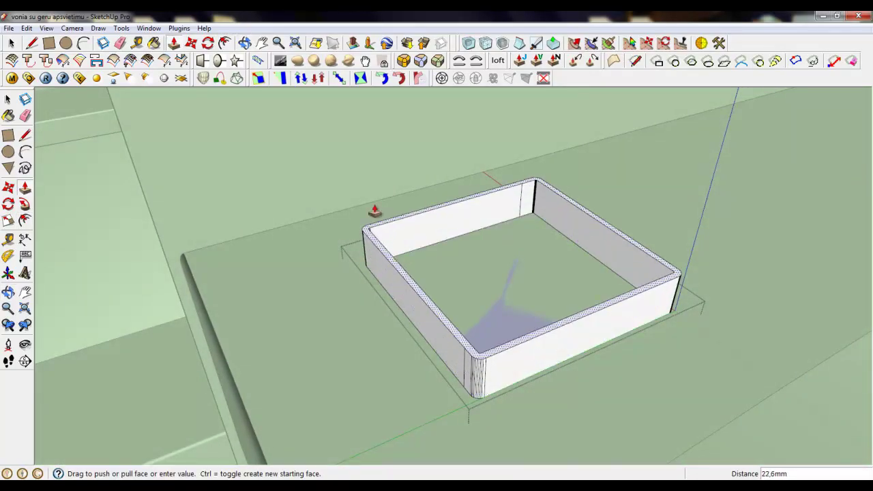
scroll(371, 186, "down", 3)
left_click(367, 142)
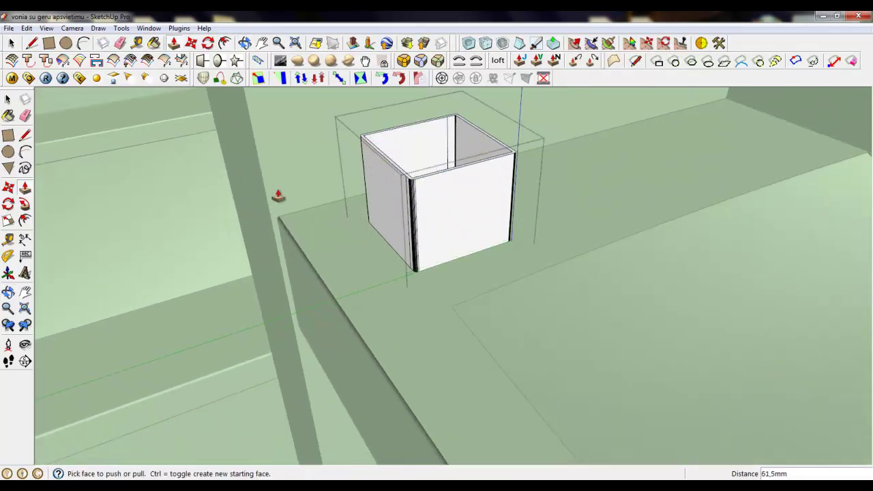
Extrude the top rim of the container walls upward by about another 65.5 mm.
middle_click_drag(408, 305, 446, 304)
scroll(405, 168, "up", 5)
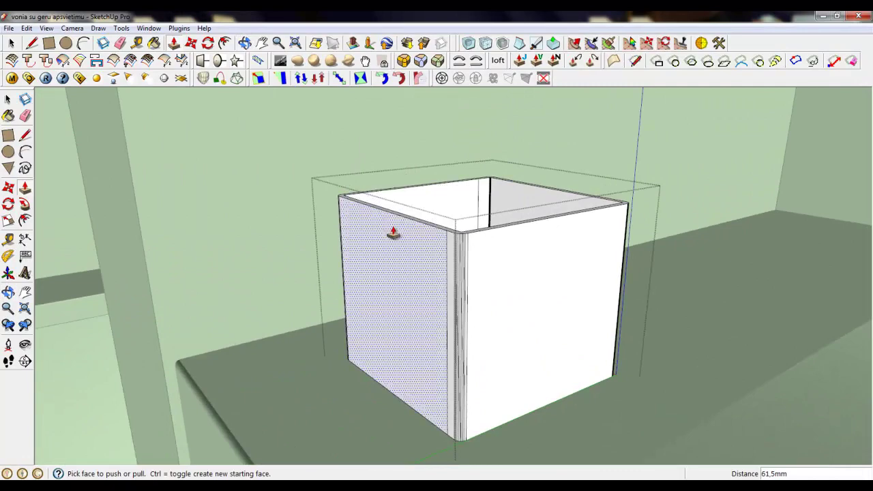
scroll(394, 233, "up", 5)
left_click(312, 201)
scroll(311, 201, "down", 6)
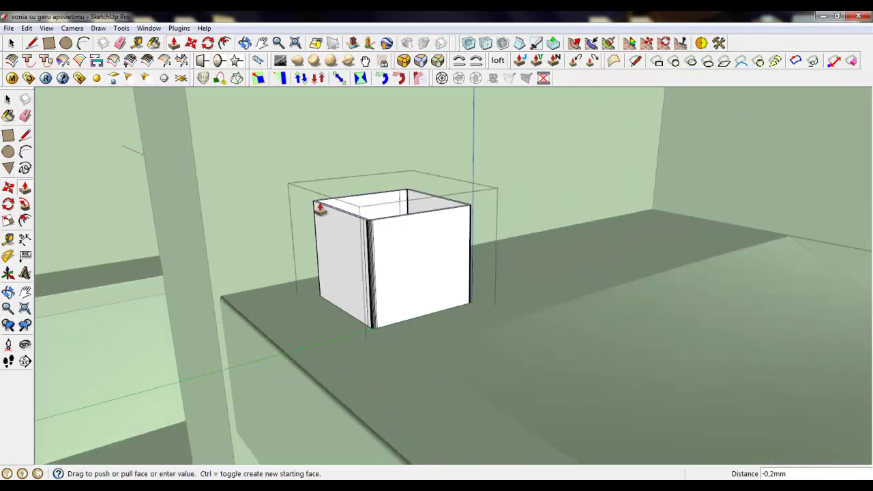
left_click(321, 90)
scroll(403, 217, "down", 1)
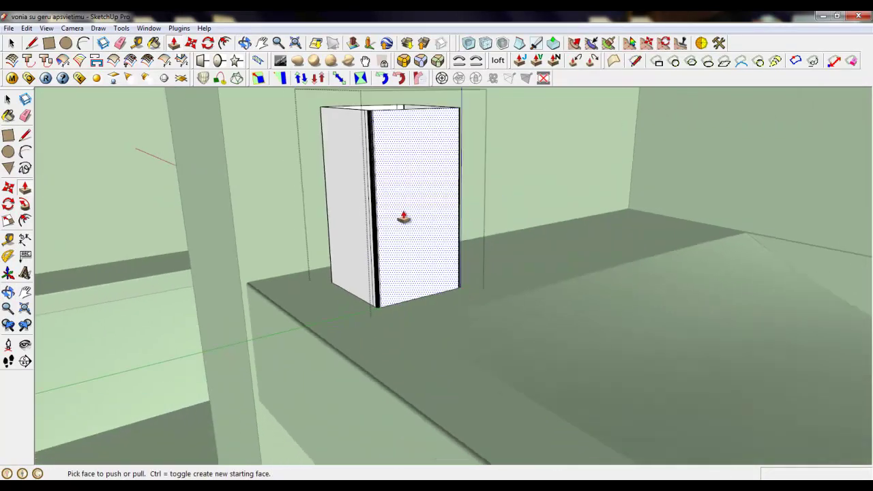
Select the whole container and soften its edges at 20 degrees with smooth normals.
scroll(404, 217, "down", 3)
middle_click_drag(404, 217, 377, 275)
scroll(377, 275, "up", 2)
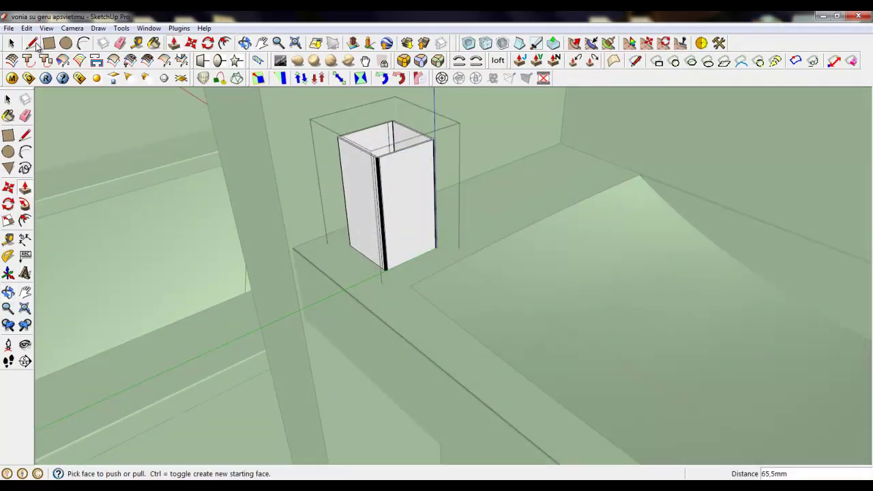
left_click(11, 43)
scroll(368, 179, "up", 2)
triple_click(368, 181)
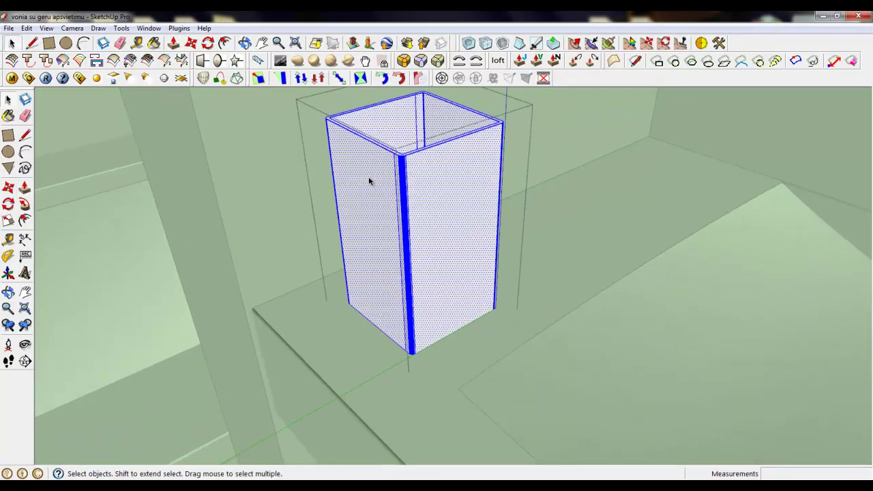
right_click(369, 176)
left_click(398, 316)
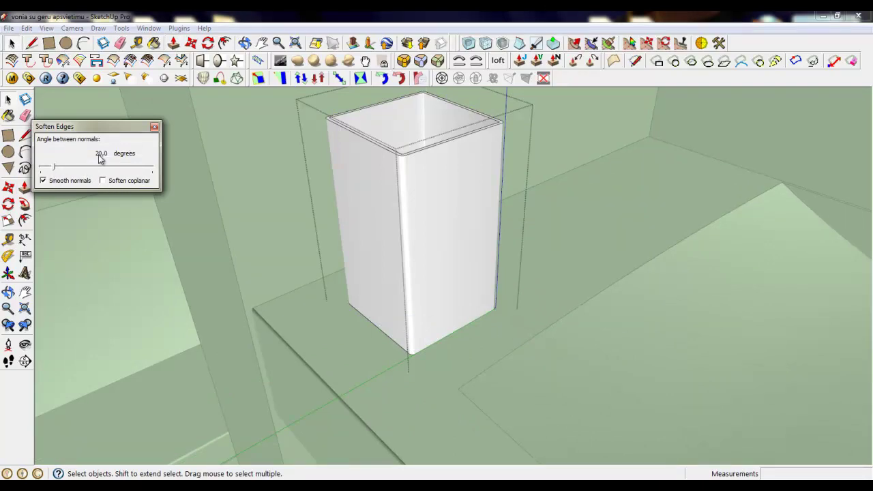
left_click(156, 128)
Offset the container's top rim inward by about 0.8 mm from its outer edge.
left_click(370, 182)
scroll(378, 111, "up", 4)
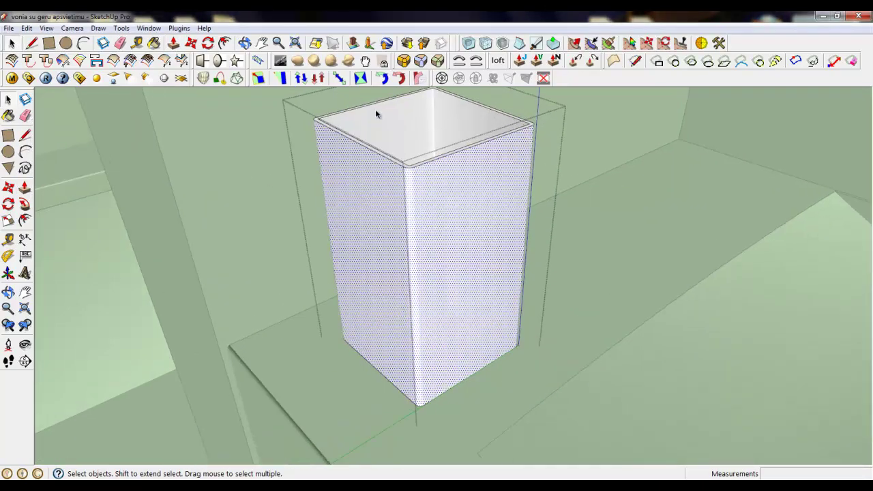
middle_click_drag(415, 179, 335, 273)
scroll(370, 312, "down", 3)
middle_click_drag(391, 320, 339, 225)
scroll(347, 161, "up", 4)
middle_click_drag(347, 162, 321, 169)
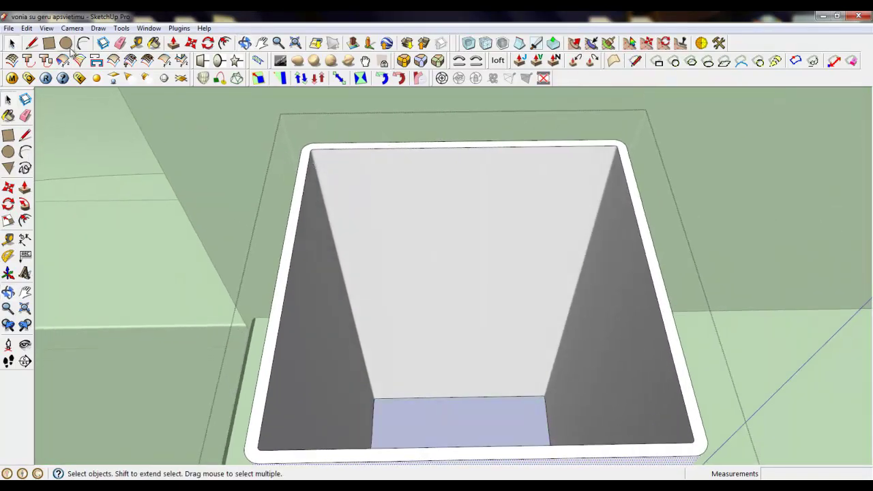
left_click(225, 42)
scroll(307, 148, "up", 5)
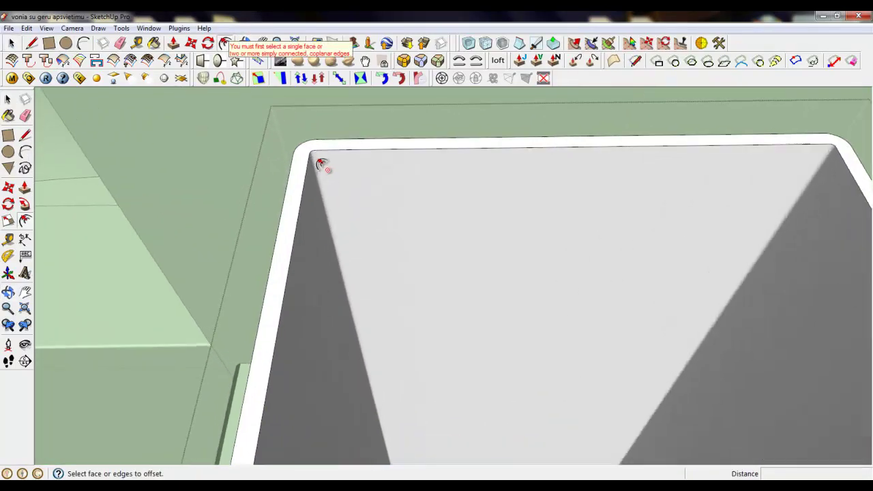
left_click(307, 155)
left_click(307, 155)
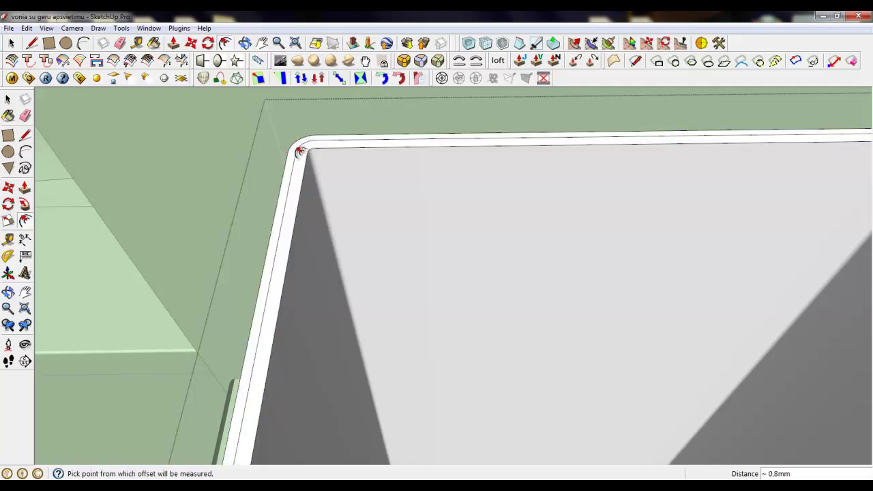
Group the inner strip of the rim together with its edges and open the group for editing.
key("space")
scroll(297, 143, "up", 2)
double_click(299, 163)
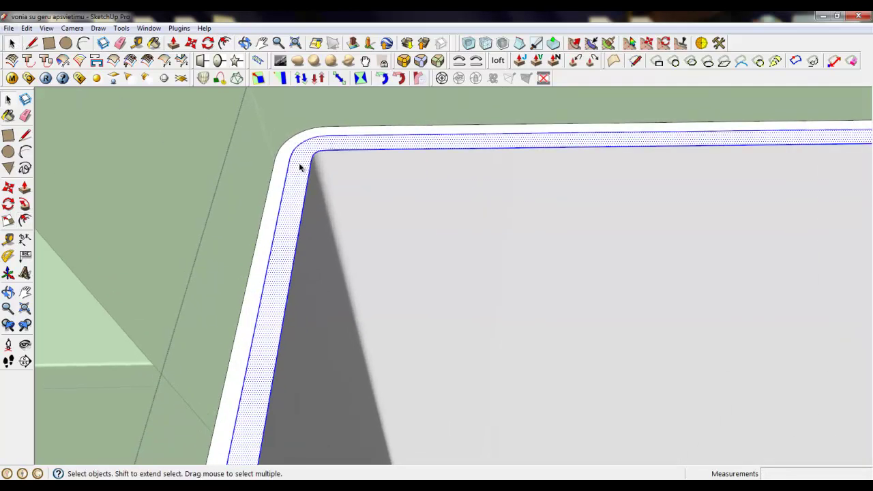
right_click(300, 164)
left_click(337, 261)
left_click(244, 117)
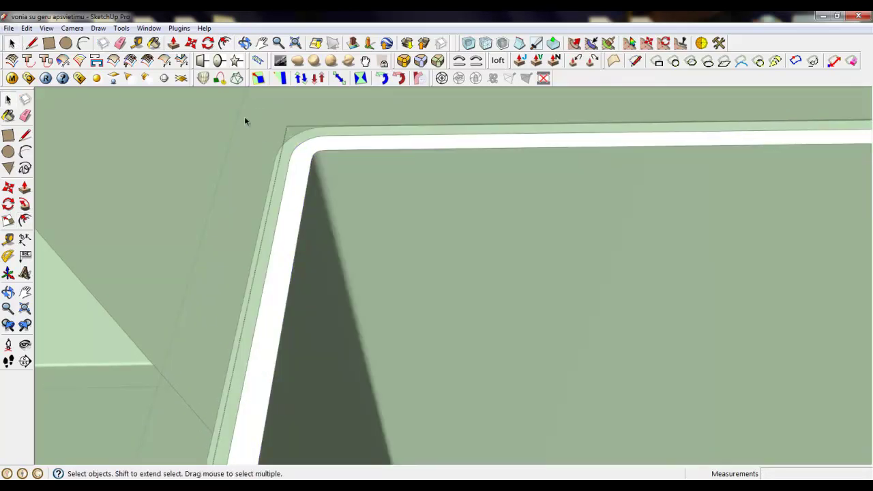
Extrude the grouped rim strip upward twice by 2 mm with Push/Pull.
left_click(174, 43)
left_click_drag(287, 202, 283, 183)
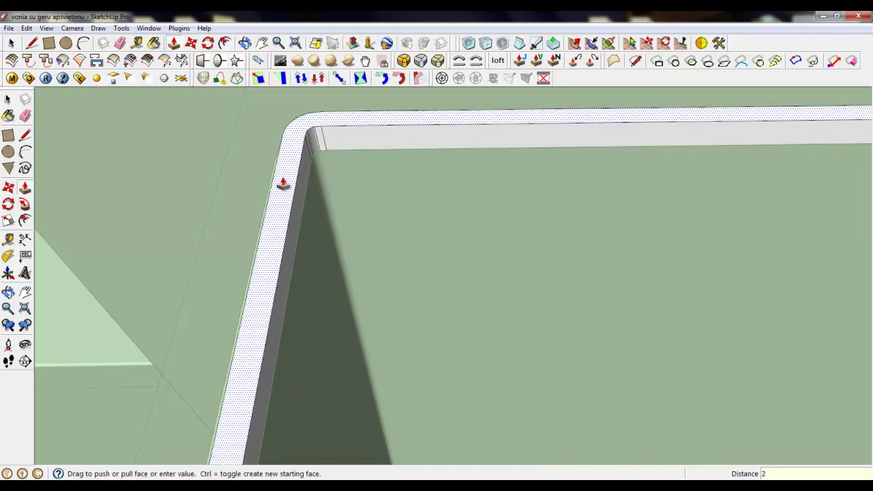
type("2")
key("Return")
left_click(280, 177)
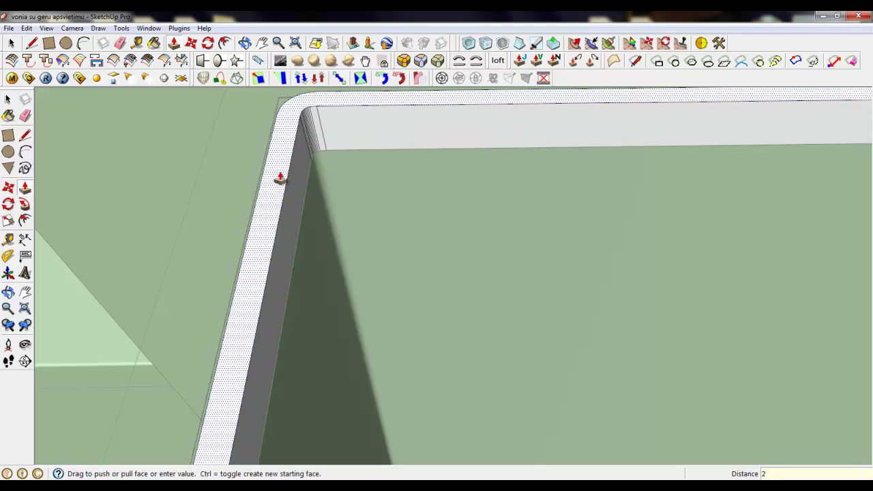
key("Return")
scroll(287, 186, "down", 1)
Fill the strip's lower and upper openings by drawing a diagonal line across a corner of each, erasing the lower line.
key("l")
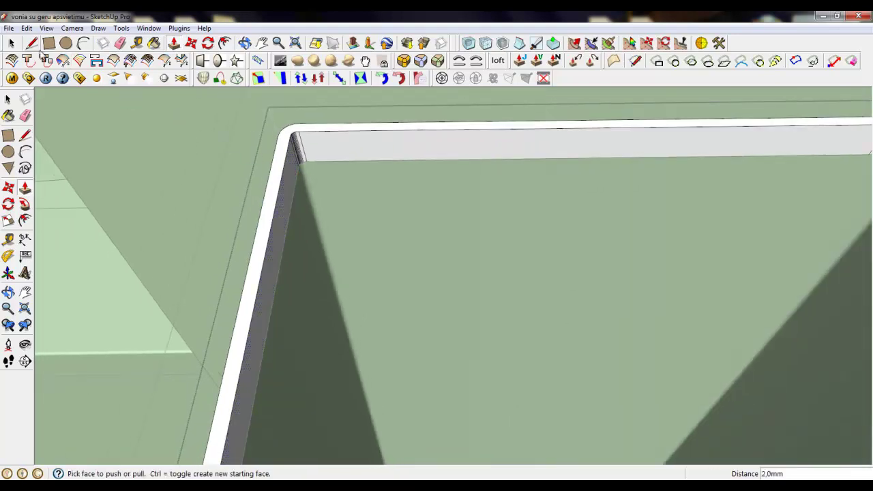
left_click(313, 164)
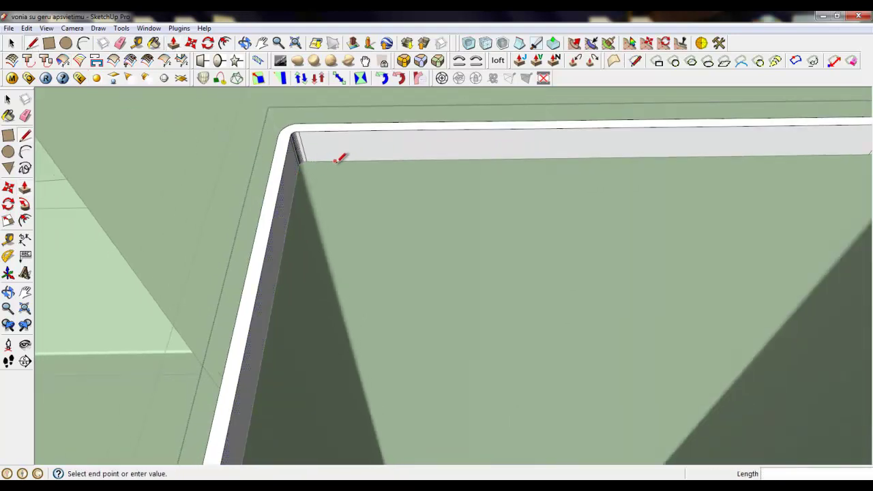
left_click(294, 194)
right_click(304, 189)
left_click(319, 206)
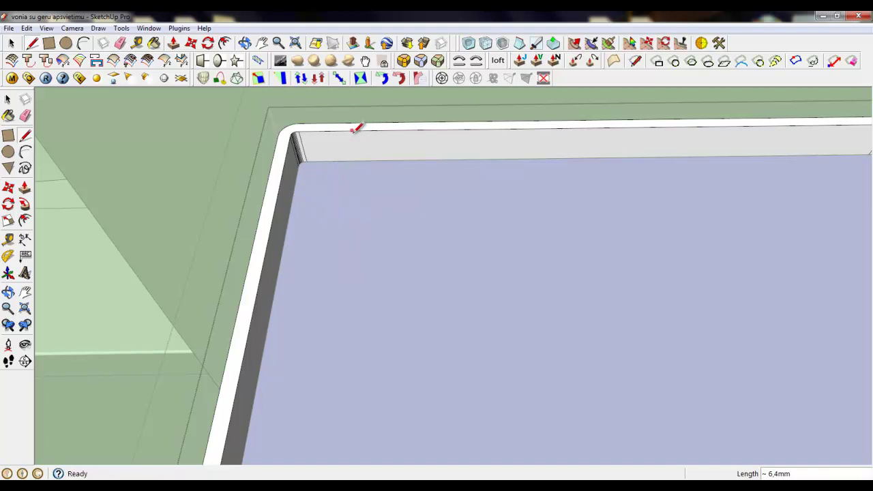
left_click(352, 130)
left_click(278, 173)
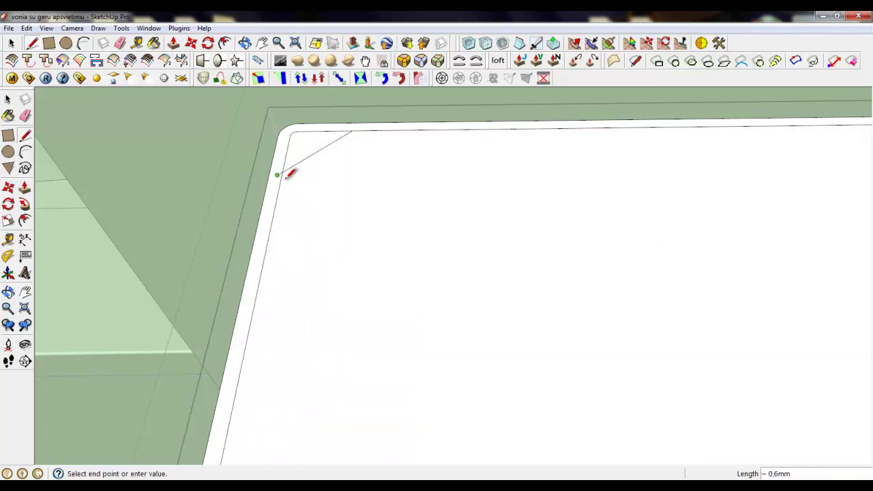
Try to erase the diagonal line across the upper corner with the Eraser, and undo it.
left_click(11, 43)
left_click(119, 43)
scroll(292, 170, "up", 1)
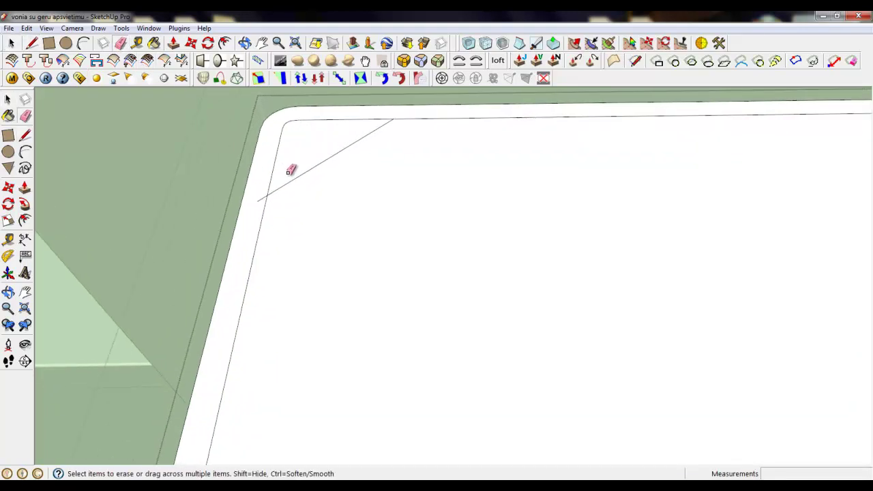
mouse_move(292, 170)
left_mouse_down()
mouse_move(267, 189)
mouse_move(273, 198)
left_mouse_up()
left_click_drag(394, 129, 394, 128)
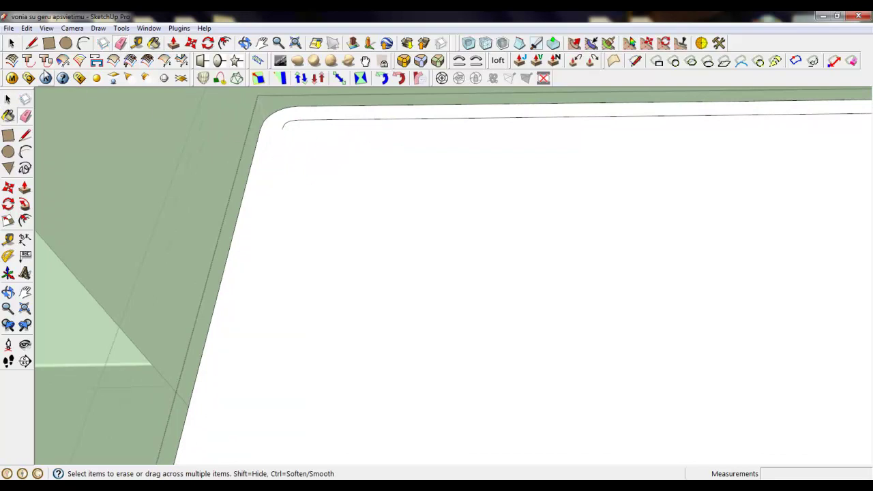
key("ctrl+z")
Select the diagonal line across the upper corner and delete it.
left_click(11, 43)
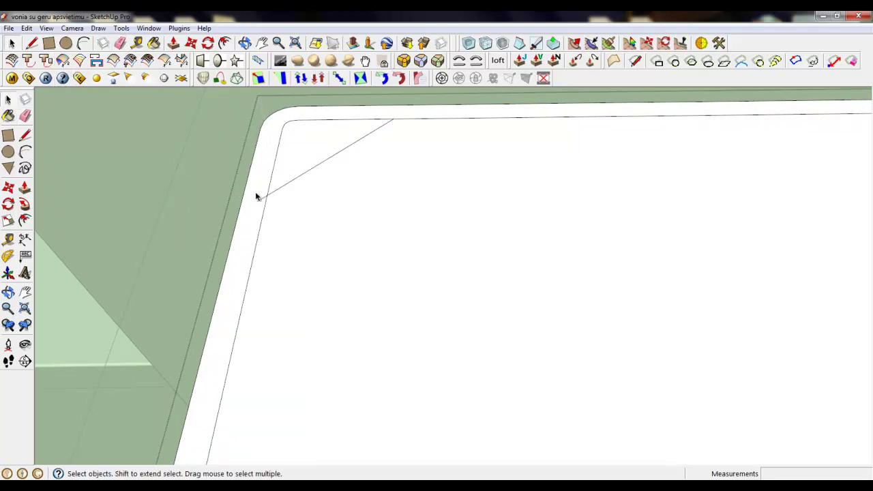
left_click(305, 174)
key("Delete")
Select the inner outline on the lid's top without its face and delete those edges to leave one continuous face.
double_click(362, 188)
scroll(362, 145, "down", 5)
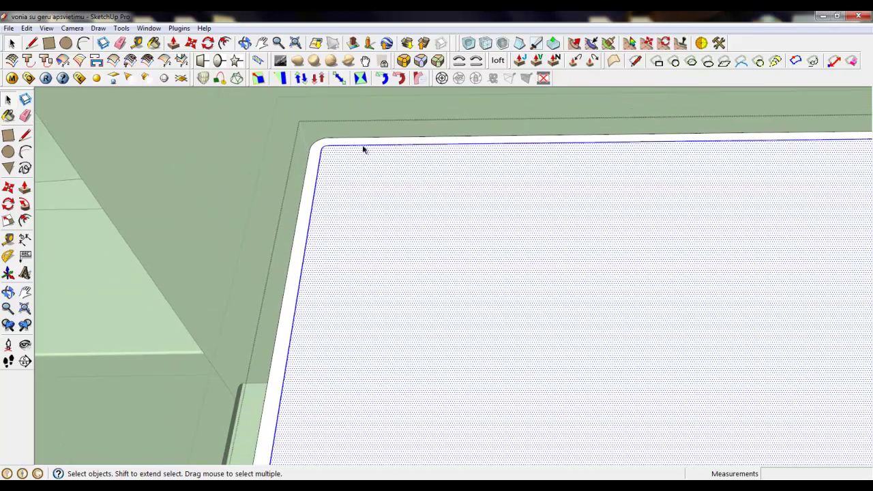
scroll(368, 253, "up", 6)
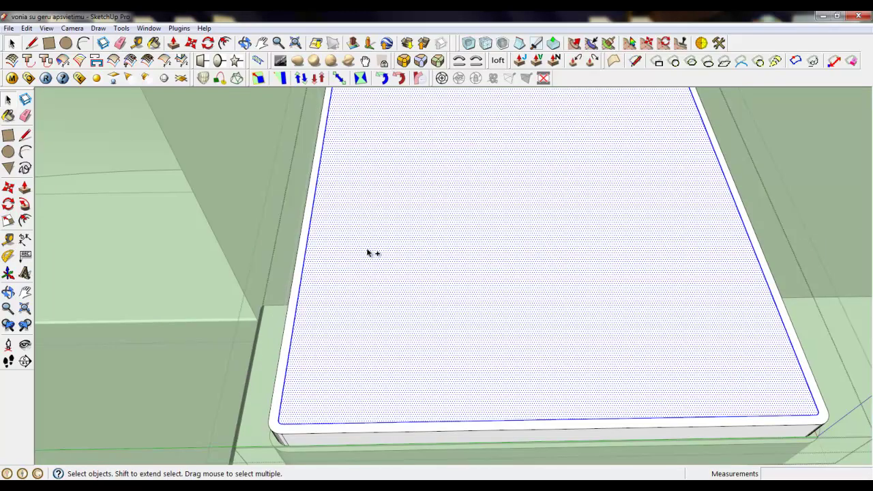
left_click(305, 312, "ctrl+shift")
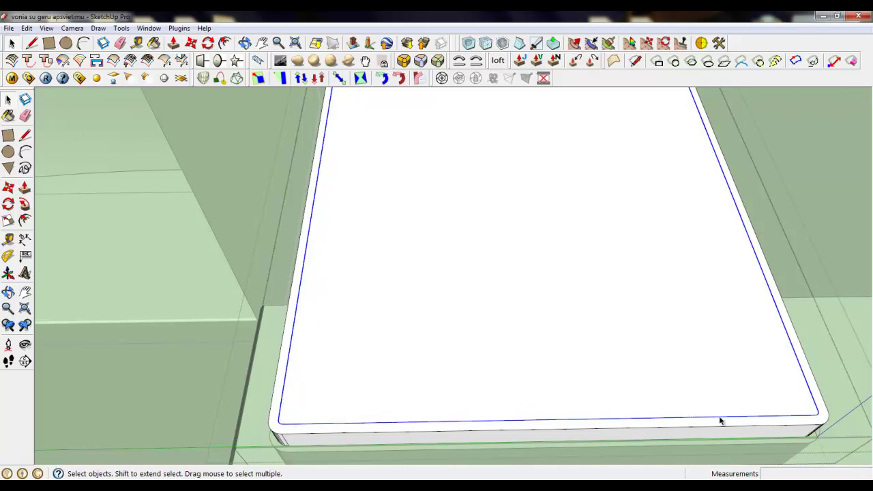
key("Delete")
Select the lid's top face with its edges and round them using Round Corner, with a 0,5 mm offset and 2 segments.
scroll(461, 299, "down", 2)
middle_click_drag(352, 357, 479, 261)
double_click(479, 264)
scroll(480, 264, "up", 4)
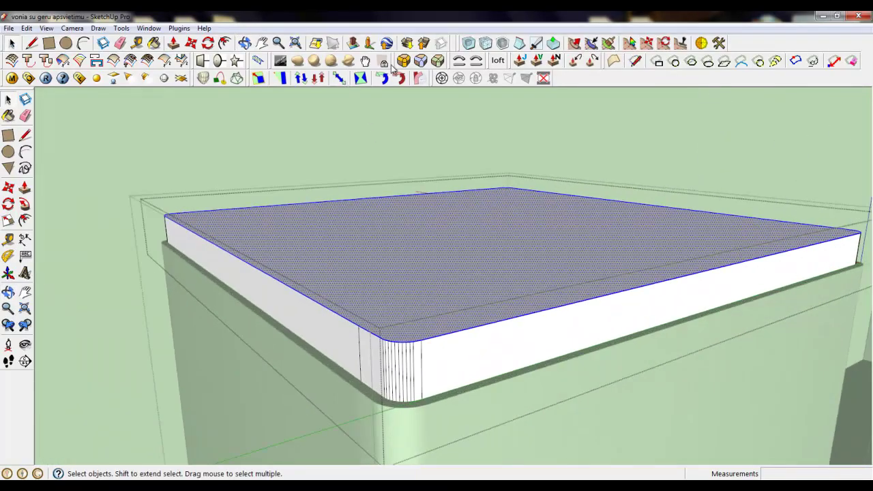
left_click(403, 60)
left_click(431, 100)
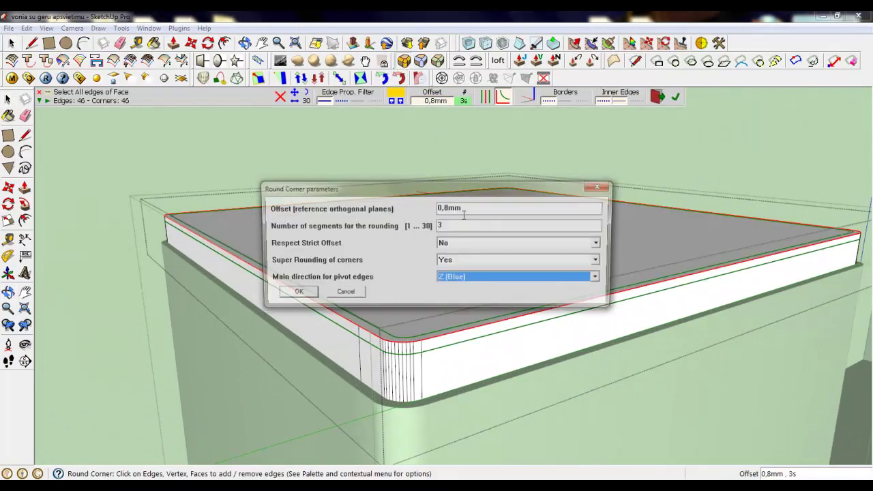
left_click(447, 207)
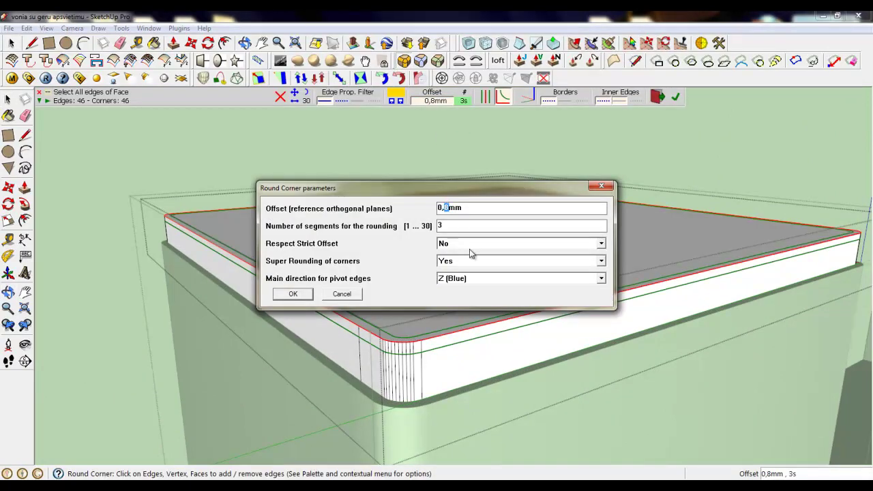
type("2")
left_click(312, 294)
left_click(674, 96)
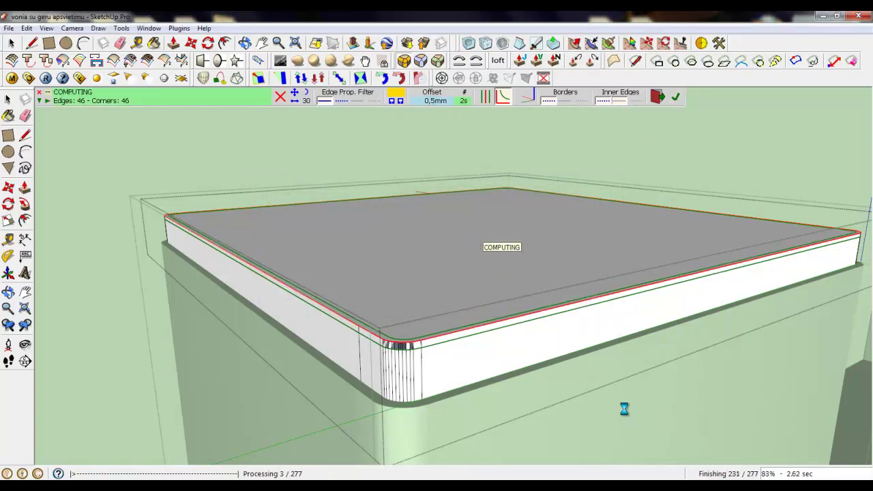
left_click(12, 43)
Draw a small square near the centre of the lid's top face.
middle_click_drag(499, 253, 405, 230)
triple_click(406, 230)
scroll(321, 247, "down", 4)
middle_click_drag(431, 281, 442, 386)
key("r")
left_click(394, 250)
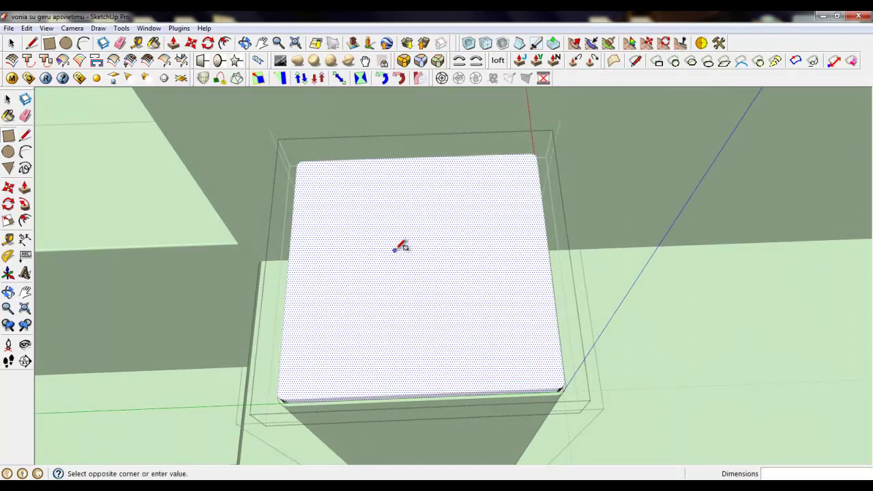
left_click(432, 281)
scroll(437, 269, "up", 2)
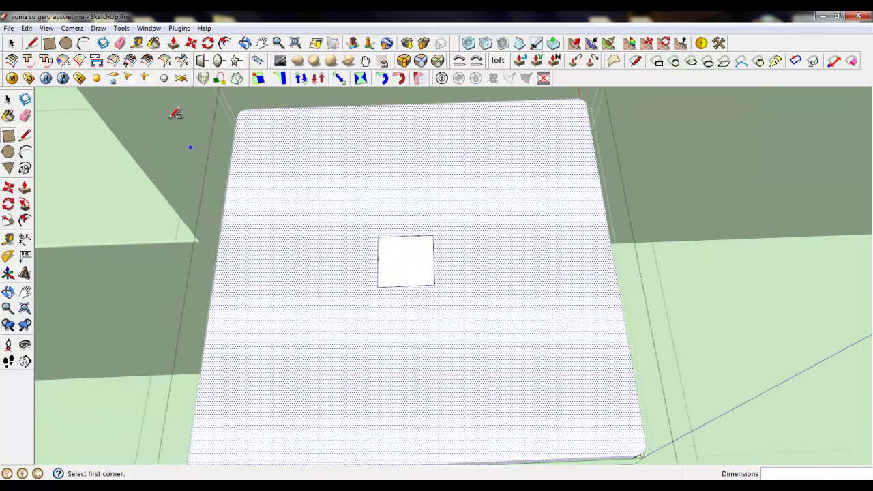
Select the small square with its edges and make it a group.
left_click(12, 44)
mouse_move(405, 242)
middle_mouse_down()
mouse_move(400, 226)
mouse_move(388, 241)
middle_mouse_up()
scroll(388, 242, "up", 2)
left_click(399, 277)
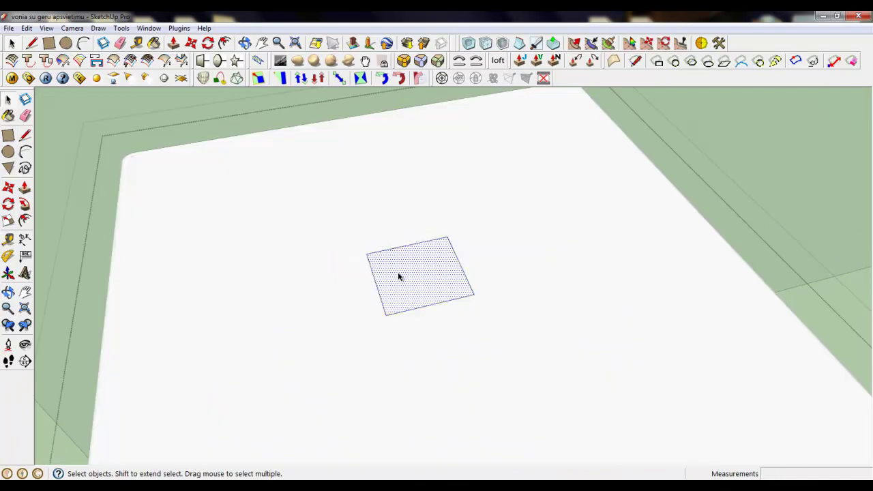
right_click(433, 260)
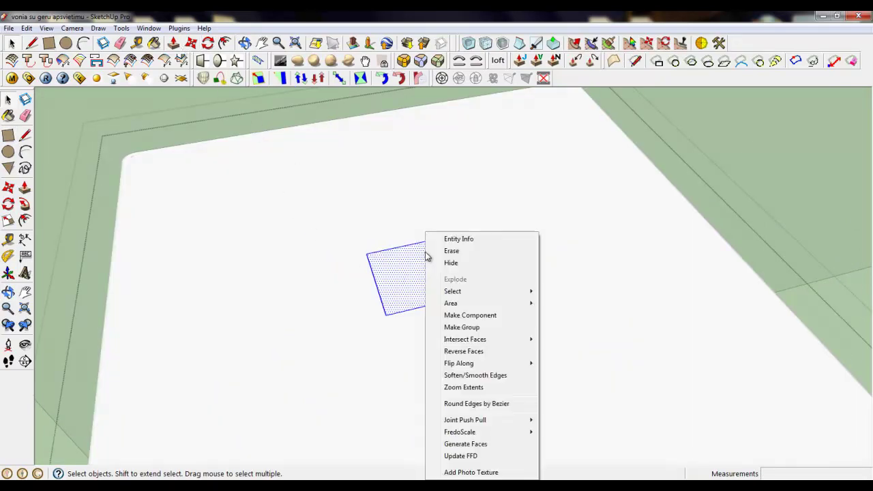
left_click(464, 326)
Open the square's group and Push/Pull its face up about 12 mm to form the knob block.
double_click(407, 273)
key("p")
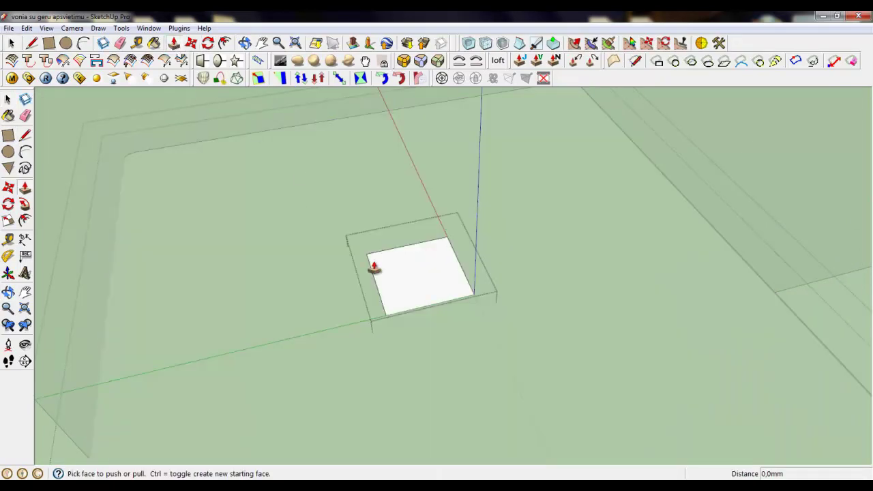
left_click(376, 267)
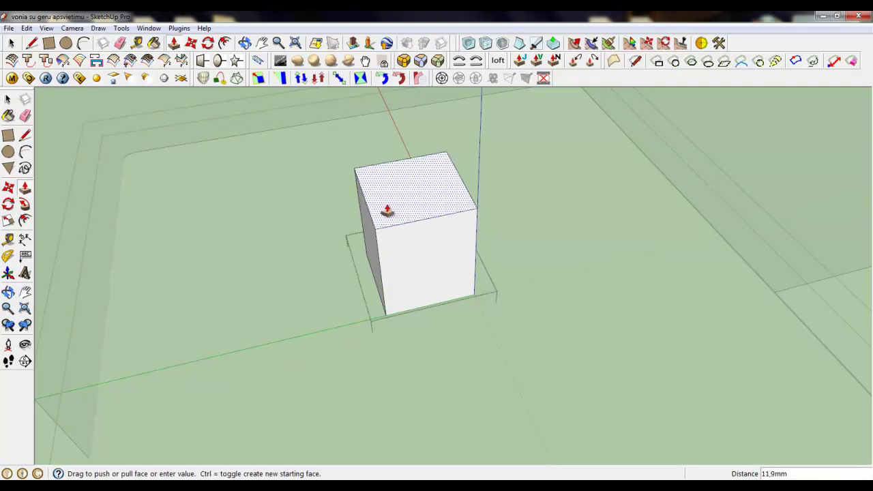
left_click(388, 208)
Copy the knob block's top face and edges about 8 mm down to split its sides near the base.
key("space")
double_click(382, 195)
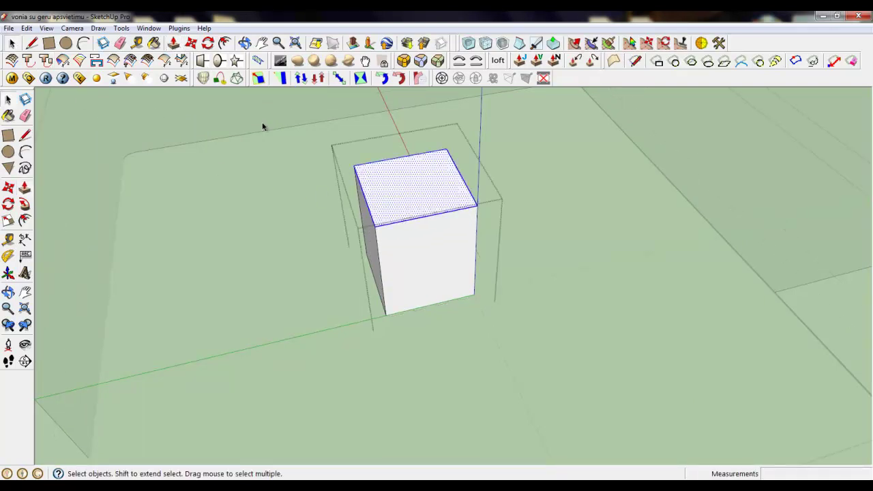
left_click(191, 45)
key("ctrl")
left_click(374, 226)
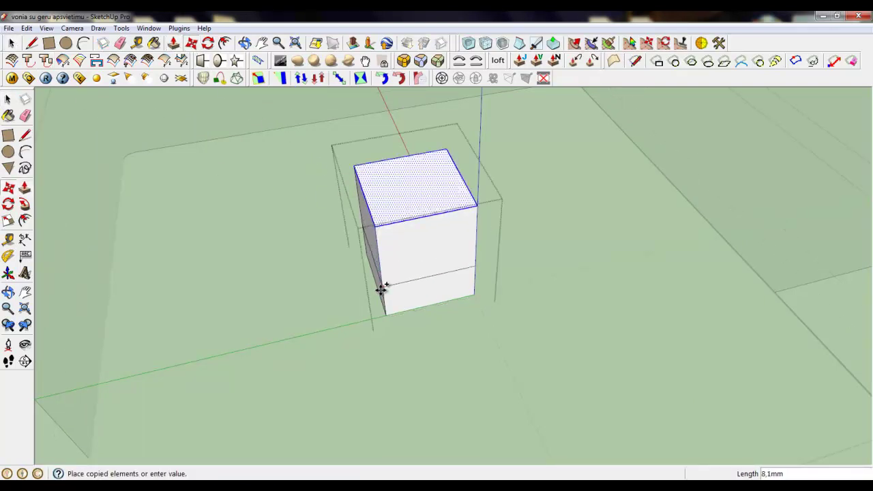
left_click(381, 290)
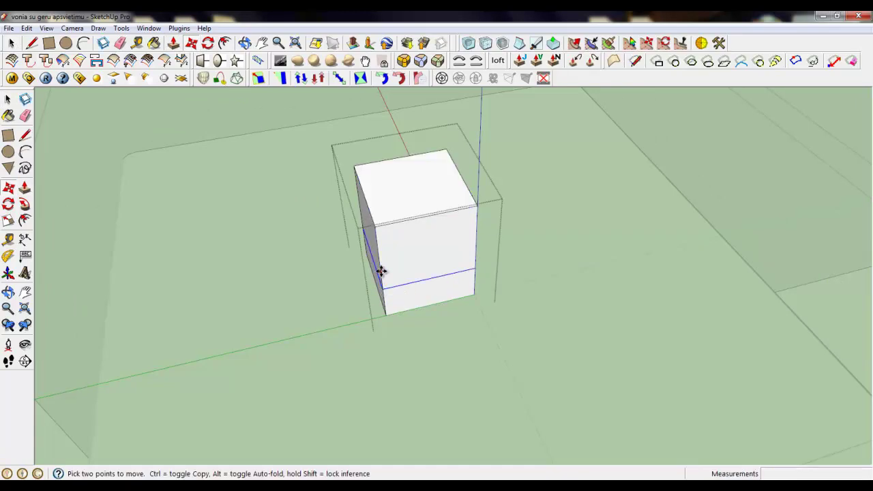
Push the knob's lower front face back about 9,6 mm to remove the block's lower band.
scroll(381, 271, "up", 3)
middle_click_drag(381, 271, 390, 198)
left_click(175, 43)
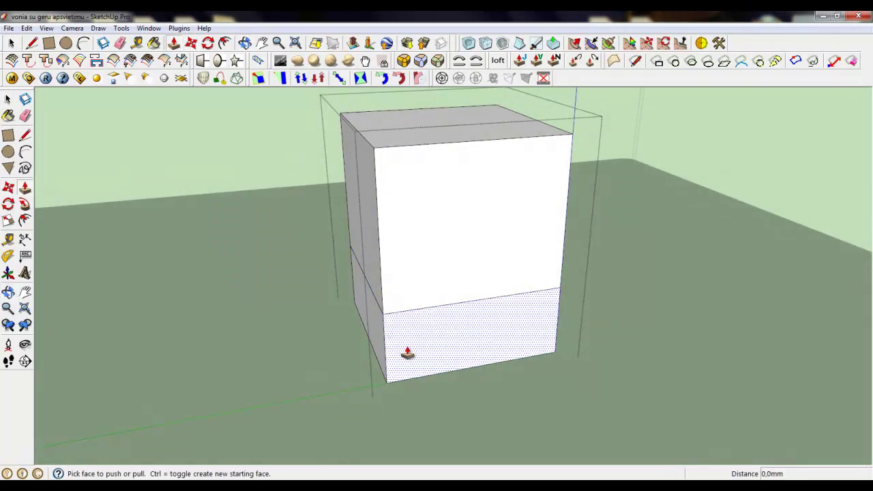
left_click_drag(408, 354, 274, 271)
scroll(416, 270, "up", 2)
Offset the outline of the knob block's underside inward by about 1,6 mm.
middle_click_drag(409, 292, 405, 146)
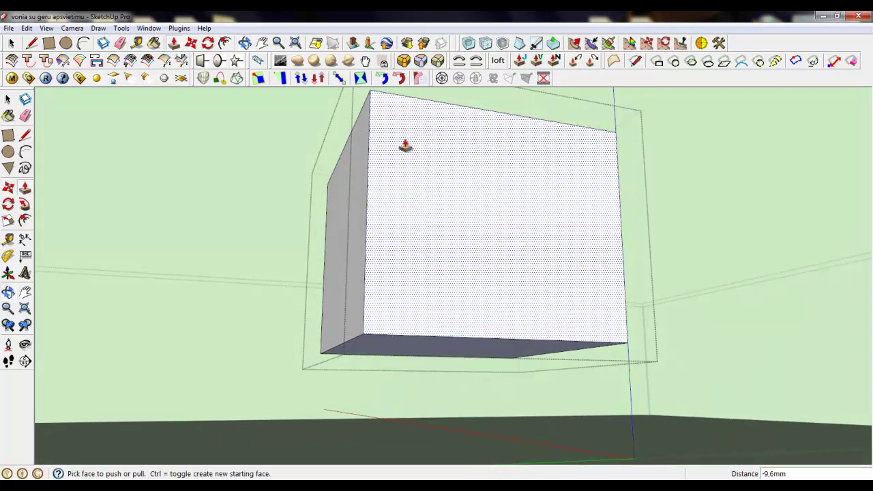
key("f")
left_click(397, 344)
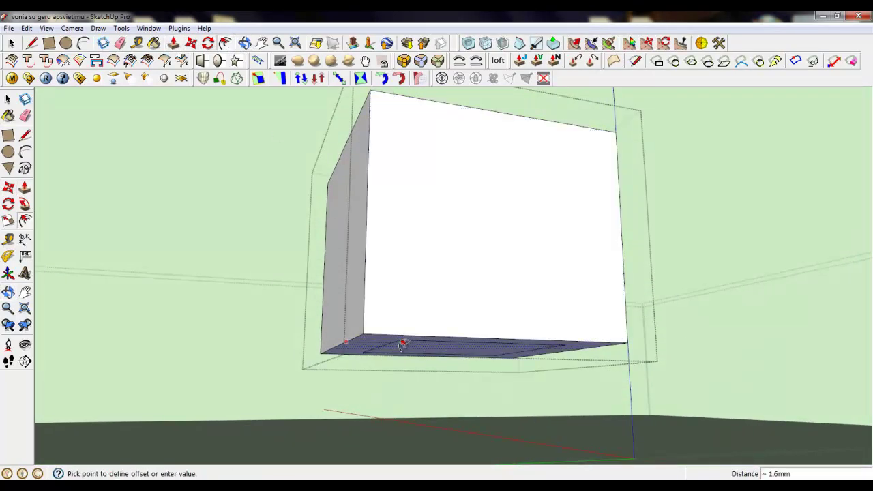
key("Escape")
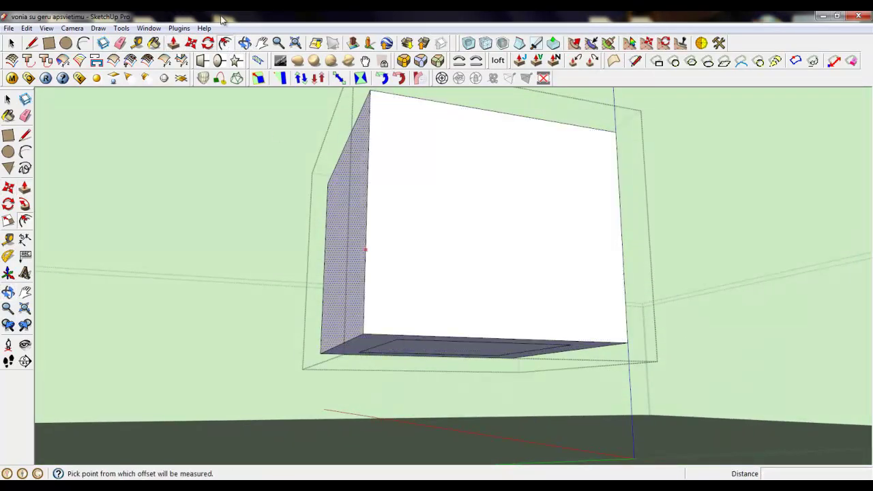
Push/Pull the inner face on the knob's underside down about 4 mm to form a narrower neck.
left_click(174, 44)
left_click(421, 351)
left_click(609, 444)
middle_click_drag(489, 272, 511, 334)
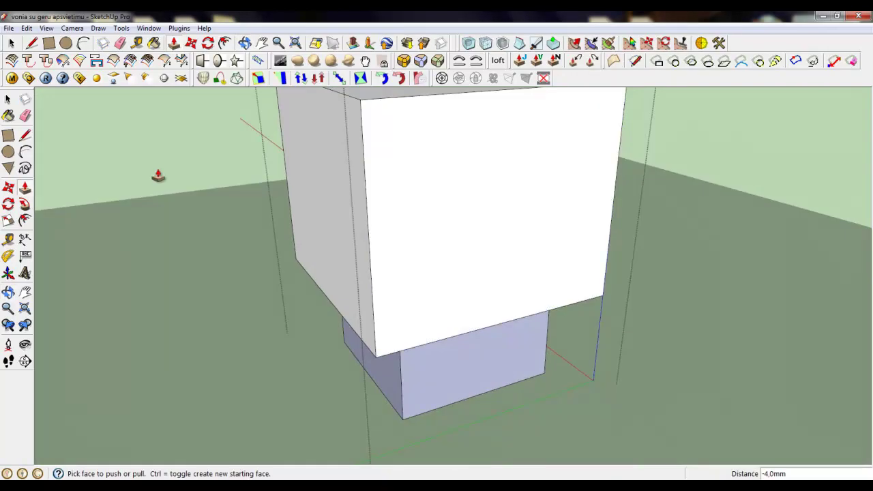
Select the whole knob and round all its edges with Round Corner at 0,5 mm offset and 2 segments.
key("space")
triple_click(496, 285)
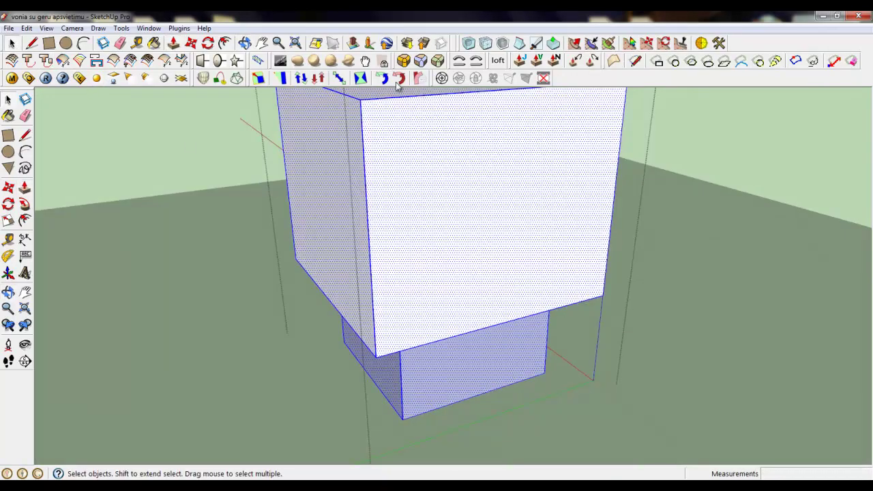
left_click(404, 61)
middle_click_drag(490, 334, 682, 135)
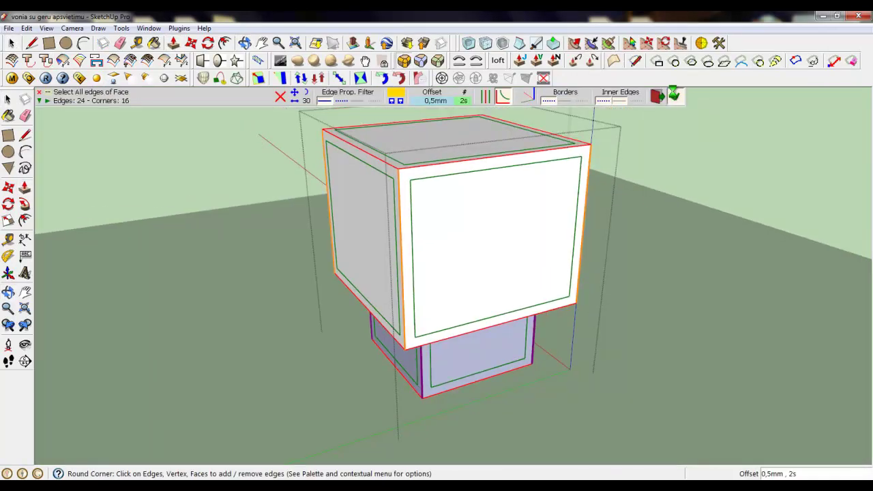
left_click(674, 96)
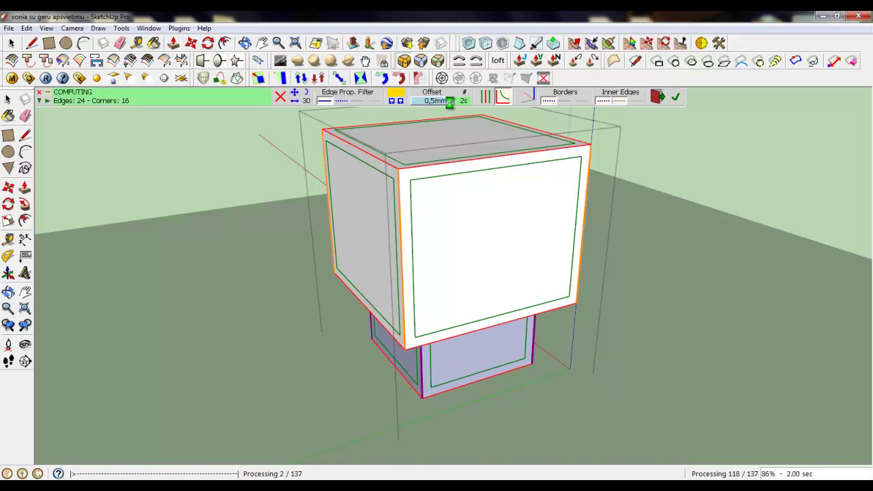
left_click(12, 42)
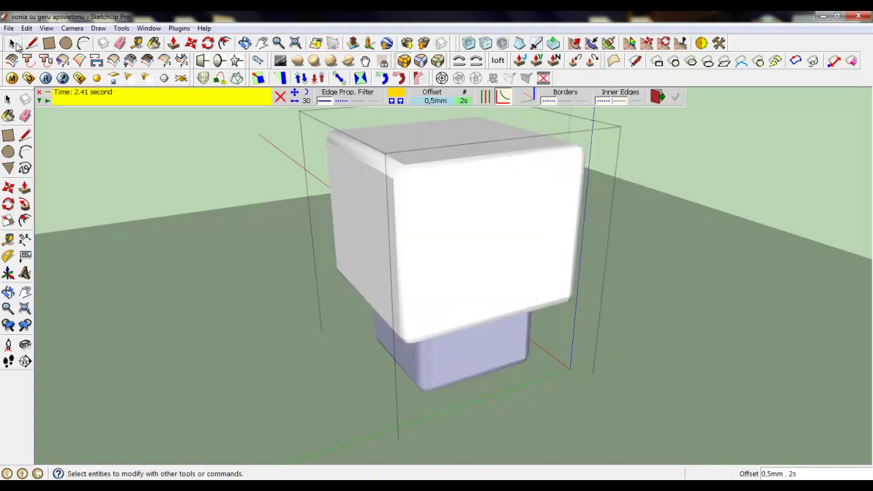
Close the nested knob, lid and container groups.
right_click(199, 247)
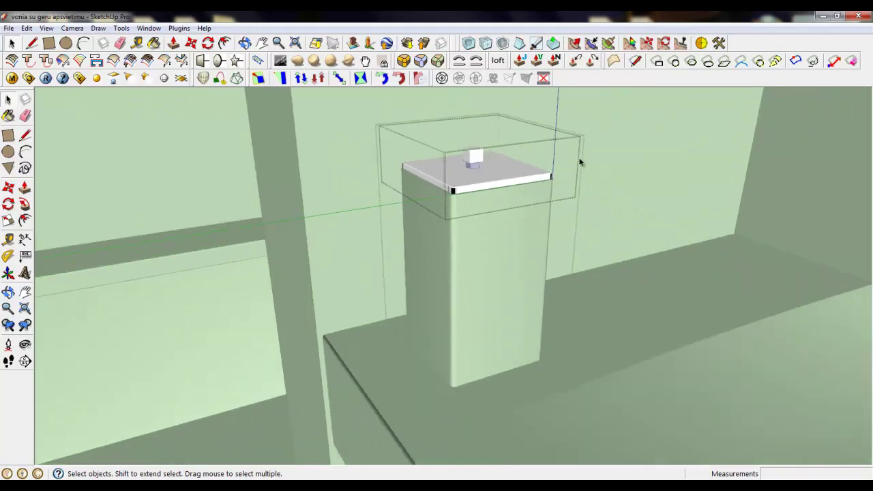
right_click(371, 184)
left_click(376, 192)
scroll(376, 195, "down", 3)
mouse_move(430, 239)
middle_mouse_down()
mouse_move(417, 222)
mouse_move(426, 222)
middle_mouse_up()
right_click(393, 156)
left_click(428, 164)
Select the whole lidded container and scale it down uniformly from its upper front corner.
left_click(427, 246)
scroll(393, 340, "down", 2)
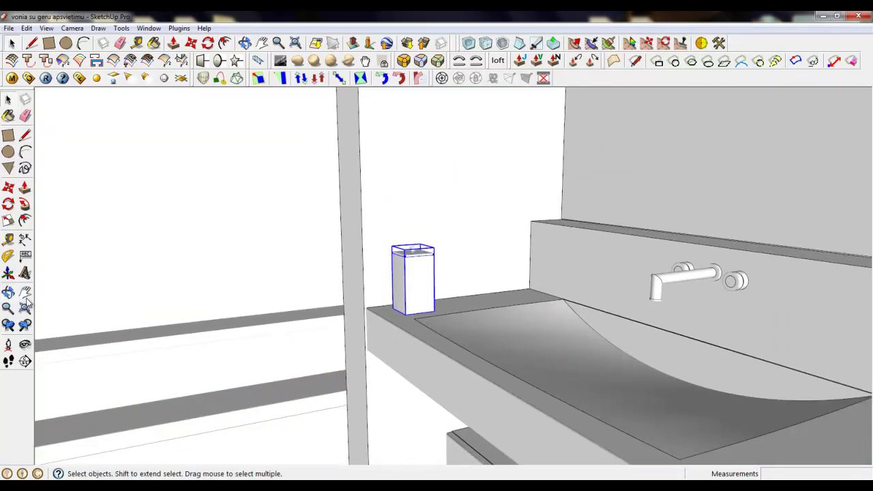
key("s")
scroll(379, 259, "up", 3)
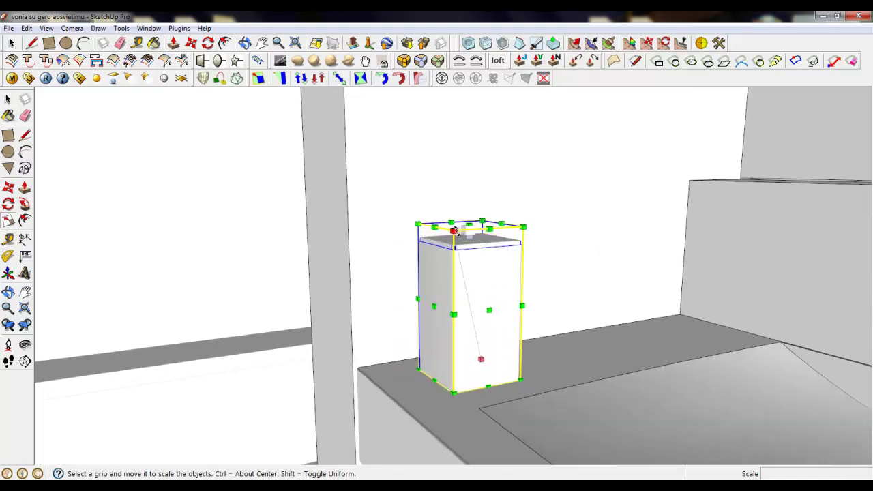
left_click_drag(454, 230, 473, 262)
left_click(10, 43)
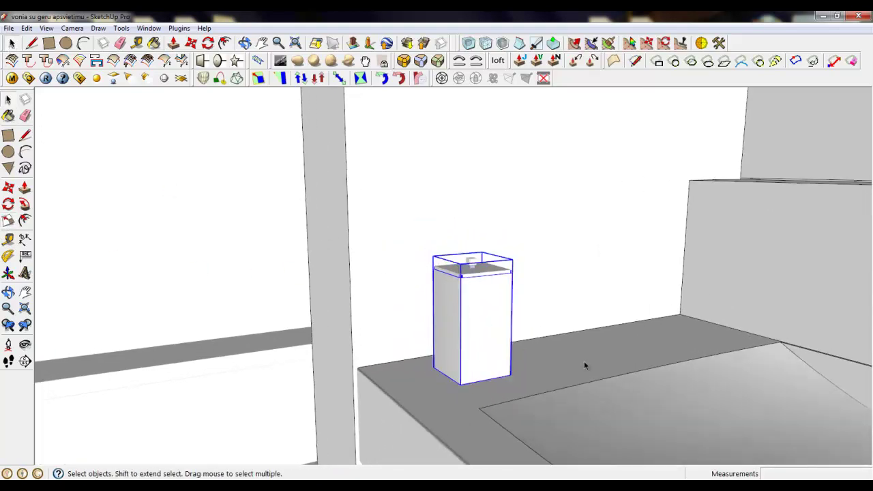
Copy the lidded container along the countertop so the copy stands right beside the original.
scroll(584, 363, "up", 3)
middle_click_drag(597, 396, 549, 426)
left_click(191, 43)
left_click(318, 326)
key("ctrl")
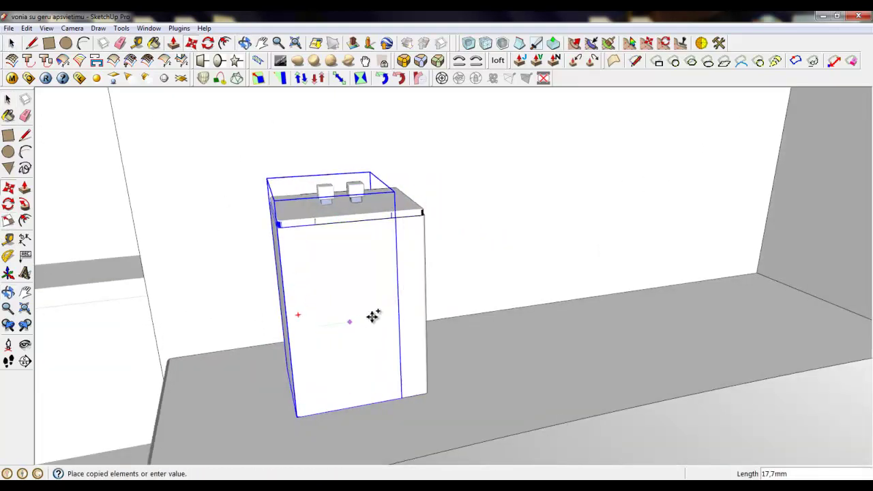
left_click(452, 310)
middle_click_drag(474, 243, 471, 289)
key("space")
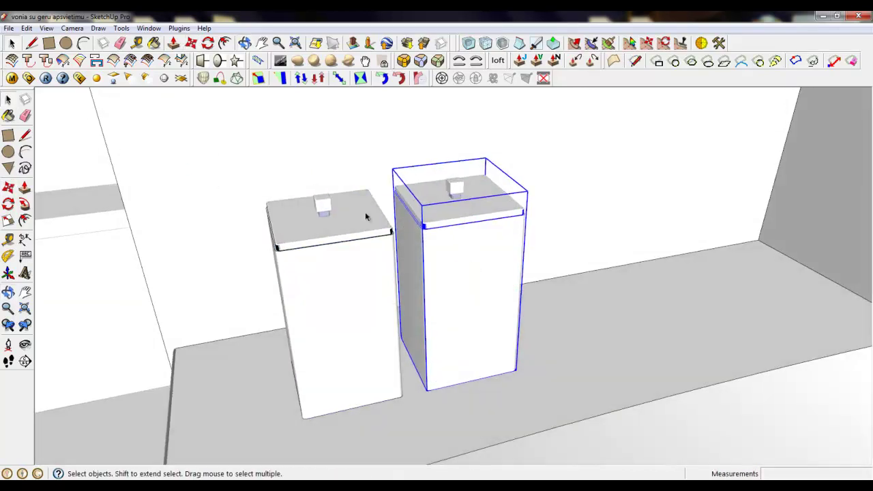
Open the copied container's lid group and delete its knob.
double_click(463, 250)
scroll(462, 251, "up", 3)
left_click(451, 216)
double_click(443, 212)
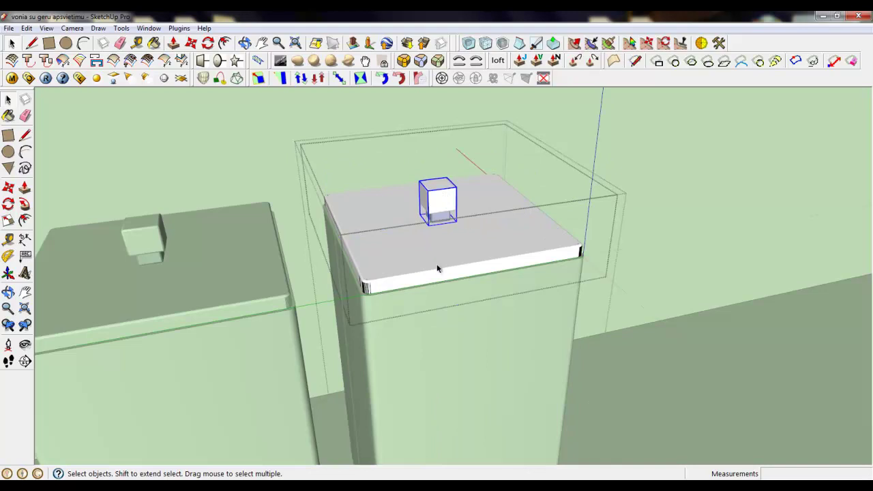
key("Delete")
Draw a circle of about 6,3 mm radius near the back left corner of the copied lid's top.
middle_click_drag(438, 268, 373, 345)
left_click(66, 43)
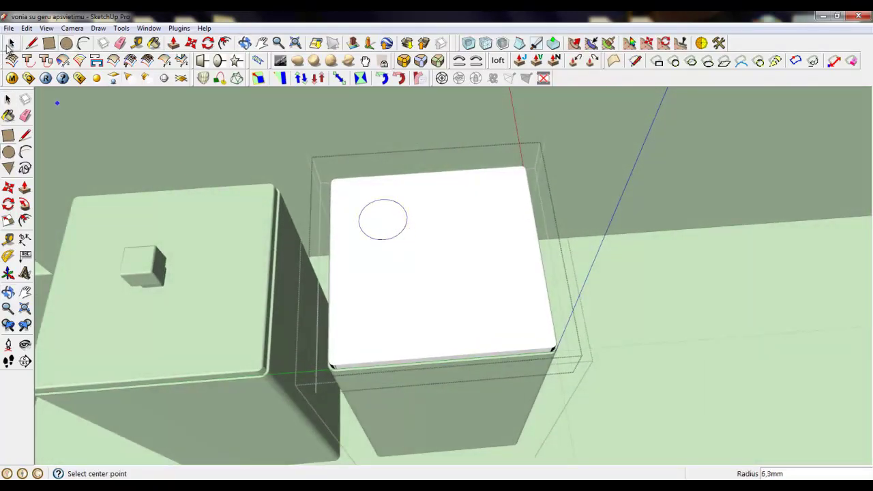
left_click(10, 44)
Push the circle down about 3,1 mm through the lid to cut a round hole.
left_click(173, 43)
scroll(370, 218, "up", 3)
mouse_move(370, 219)
left_mouse_down()
mouse_move(382, 238)
mouse_move(367, 244)
mouse_move(369, 256)
left_mouse_up()
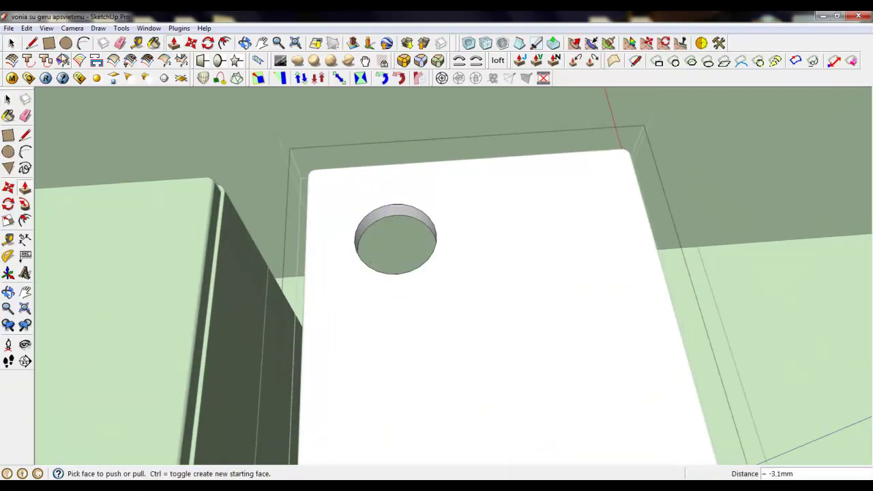
key("space")
Select the hole's upper edge and copy it about 23,8 mm toward the lid's front edge.
scroll(419, 217, "up", 2)
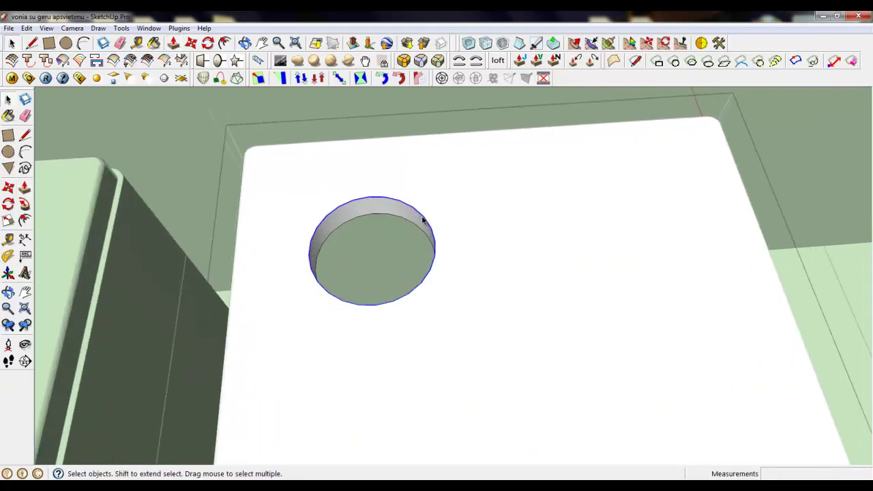
left_click(190, 43)
scroll(429, 141, "down", 3)
key("ctrl")
left_click(425, 215)
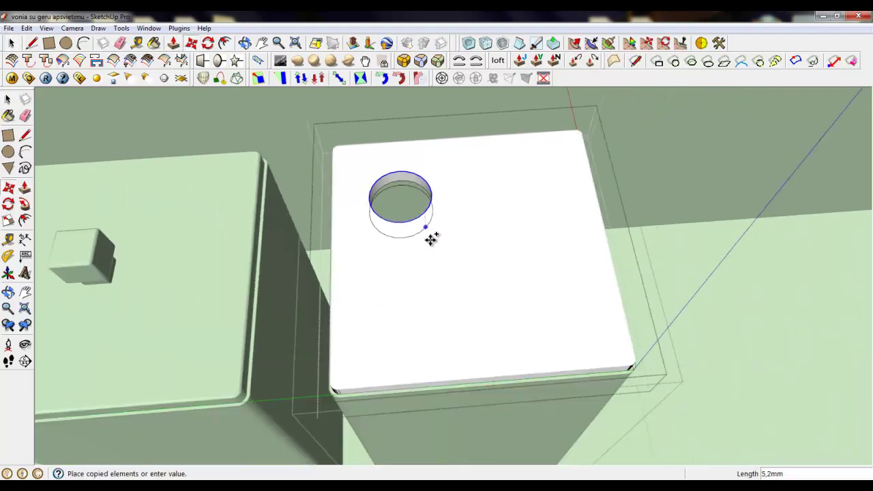
left_click(434, 322)
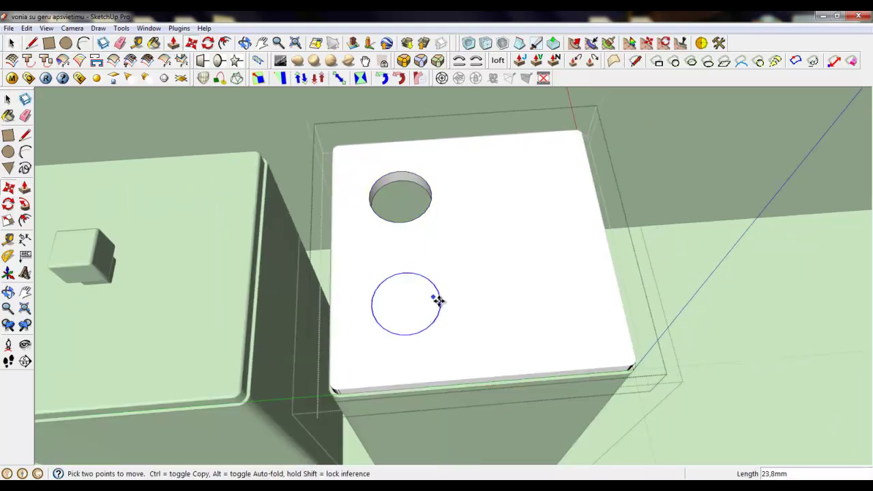
Copy the front left circle to the lid's front right, and copy that circle toward the back right corner.
left_click(437, 301)
left_click(557, 292)
left_click(557, 292)
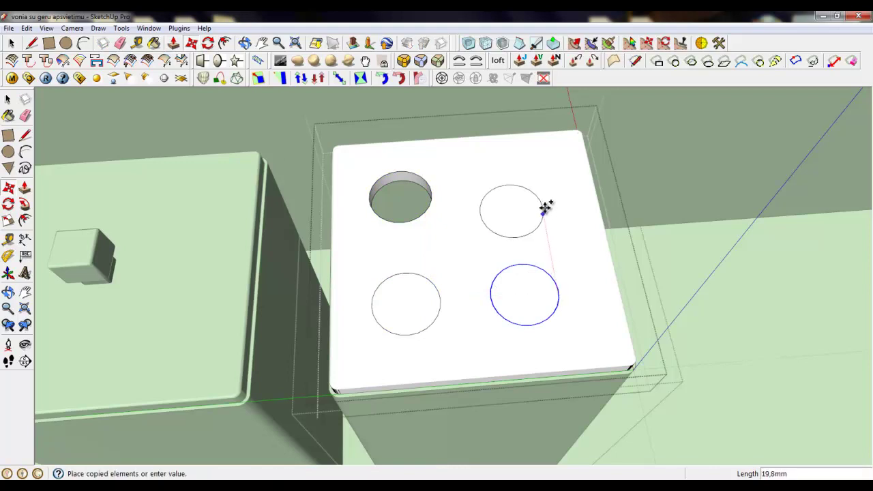
left_click(546, 207)
Push the three remaining circles down about 3,1 mm through the lid to cut round holes.
left_click(173, 42)
left_click(506, 192)
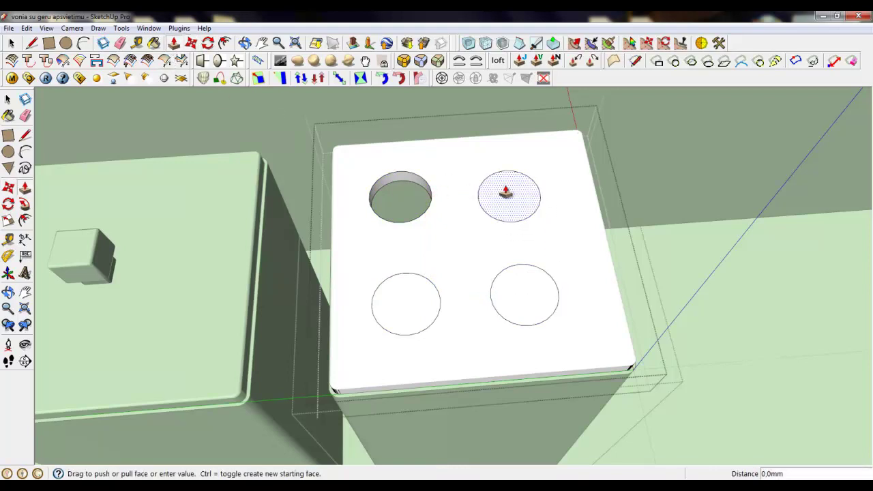
left_click(503, 215)
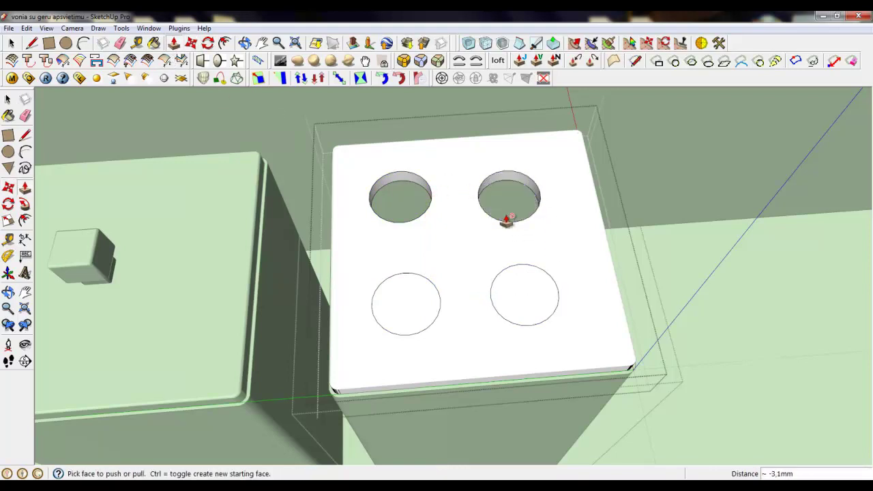
left_click(517, 302)
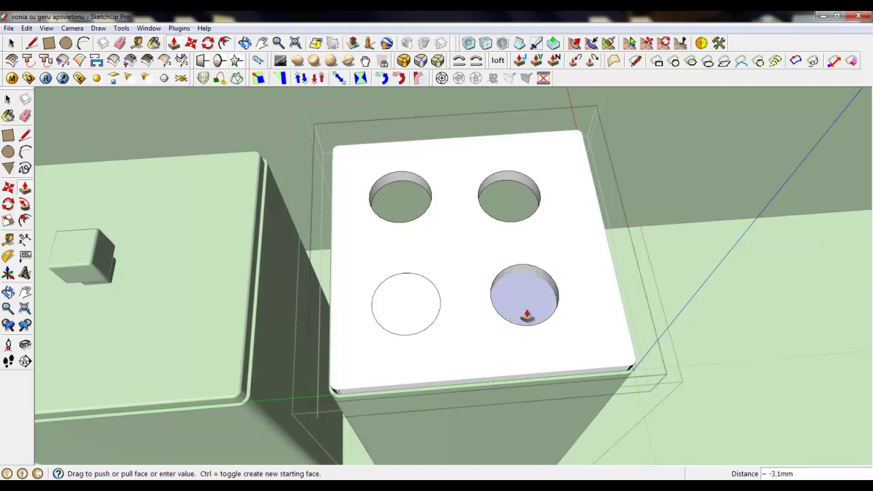
left_click(419, 189)
left_click(419, 296)
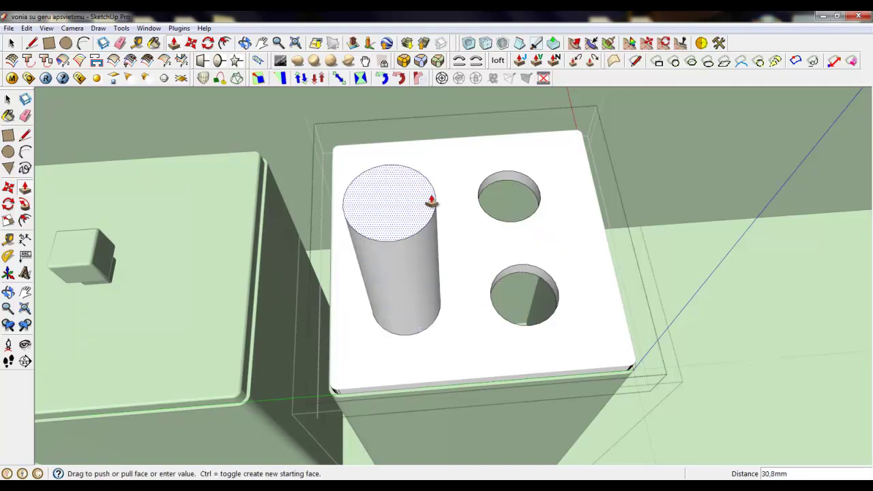
left_click(517, 189)
middle_click_drag(474, 260, 520, 245)
Close the lid group and the surrounding container group.
key("space")
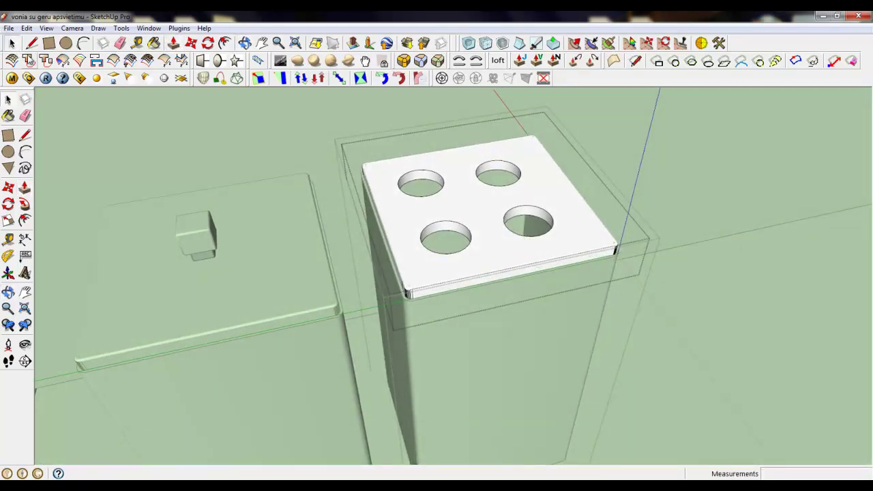
scroll(473, 181, "up", 3)
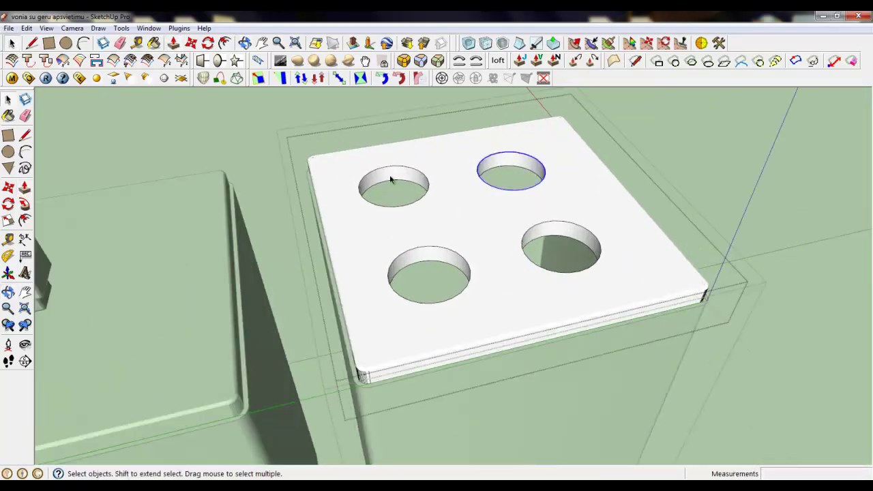
right_click(247, 122)
left_click(278, 129)
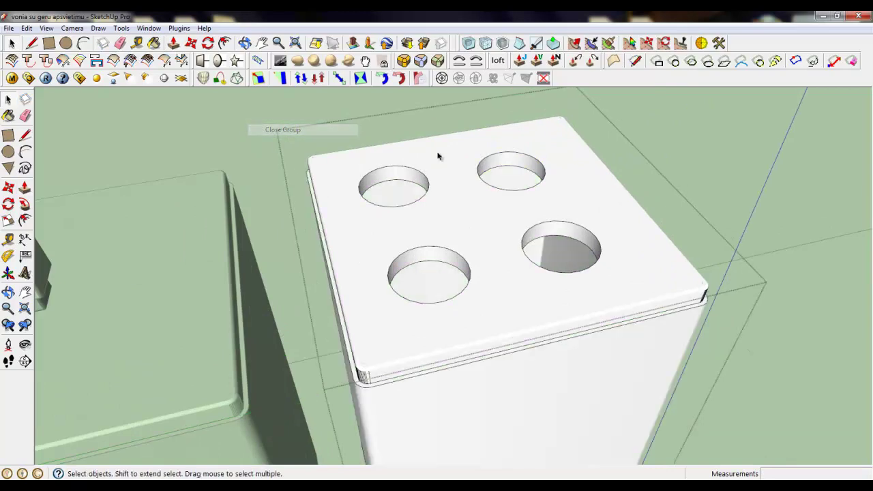
scroll(440, 152, "down", 3)
middle_click_drag(447, 256, 530, 153)
scroll(273, 157, "down", 3)
middle_click_drag(367, 208, 328, 225)
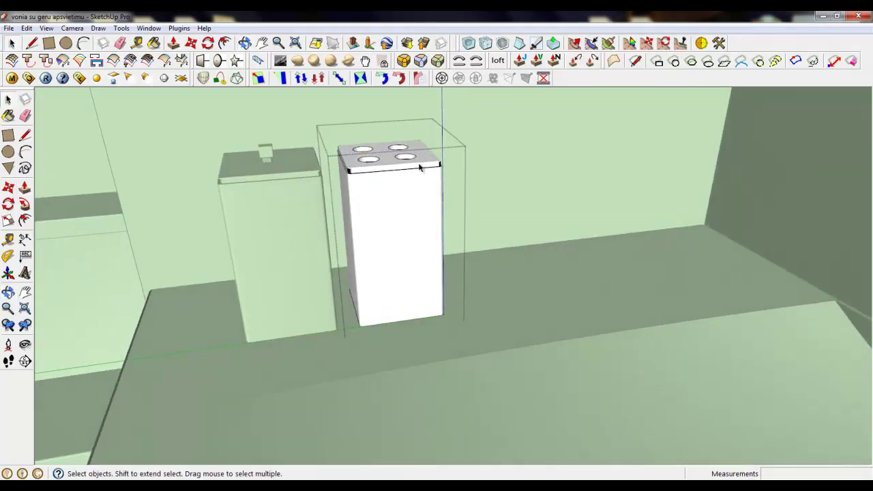
right_click(421, 165)
right_click(500, 144)
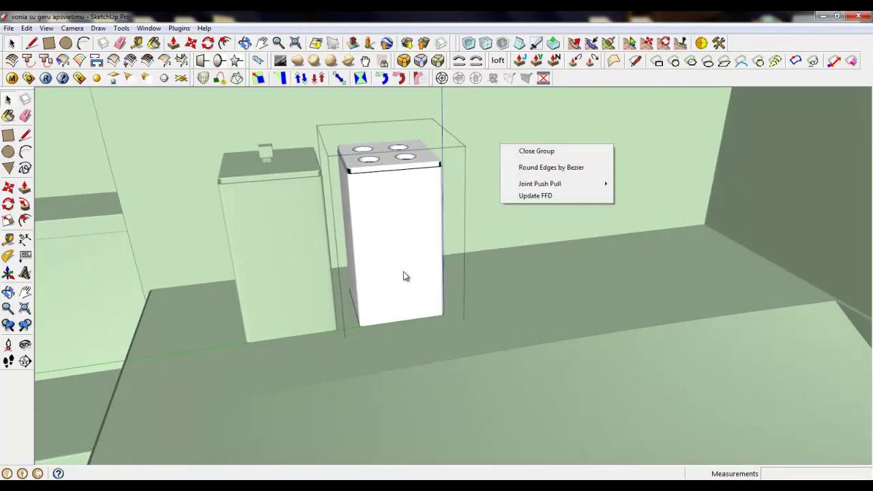
left_click(536, 151)
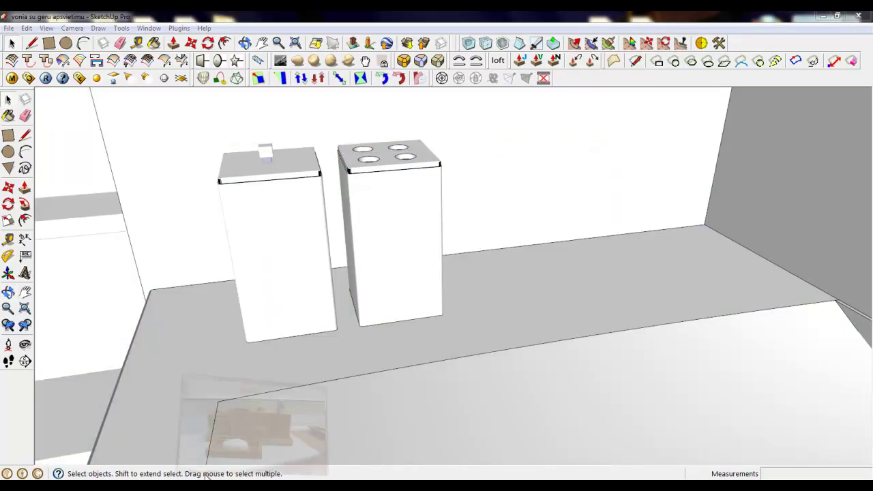
Check the bathroom accessories reference photo and copy the four-hole container along the countertop, away from the knobbed one.
left_click(199, 477)
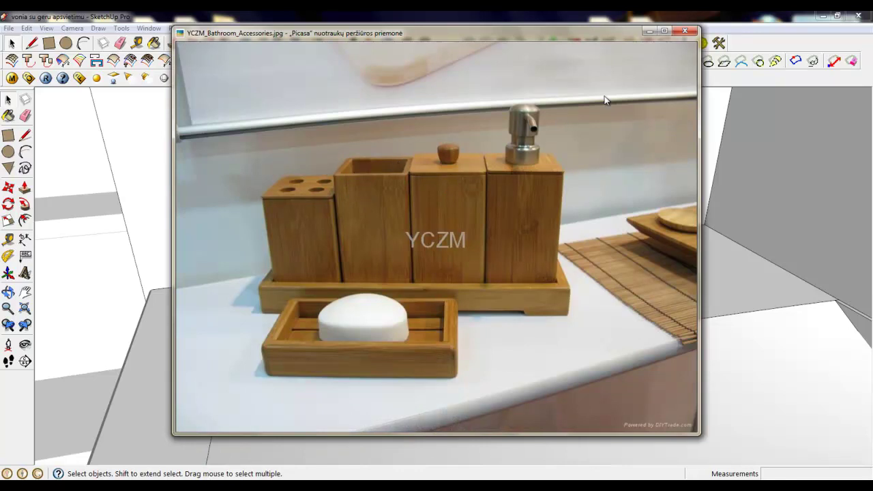
left_click(648, 32)
left_click(402, 205)
scroll(266, 297, "down", 2)
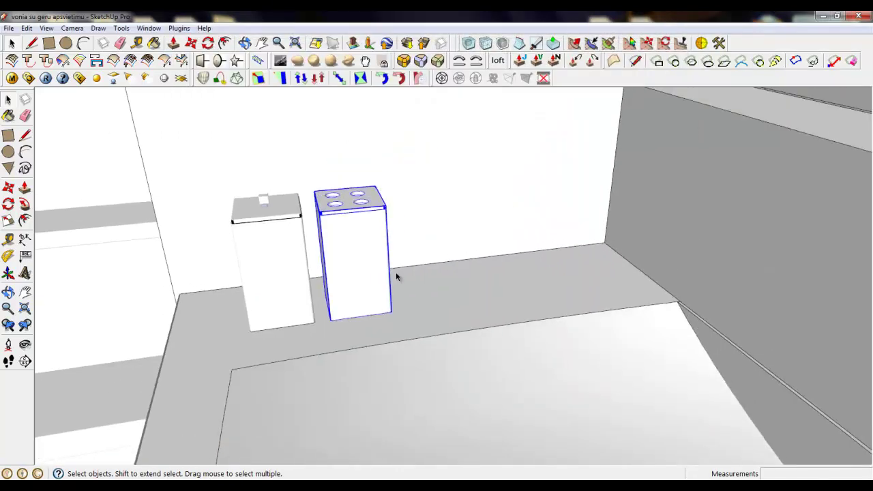
scroll(443, 257, "up", 2)
key("m")
left_click(312, 308)
key("ctrl")
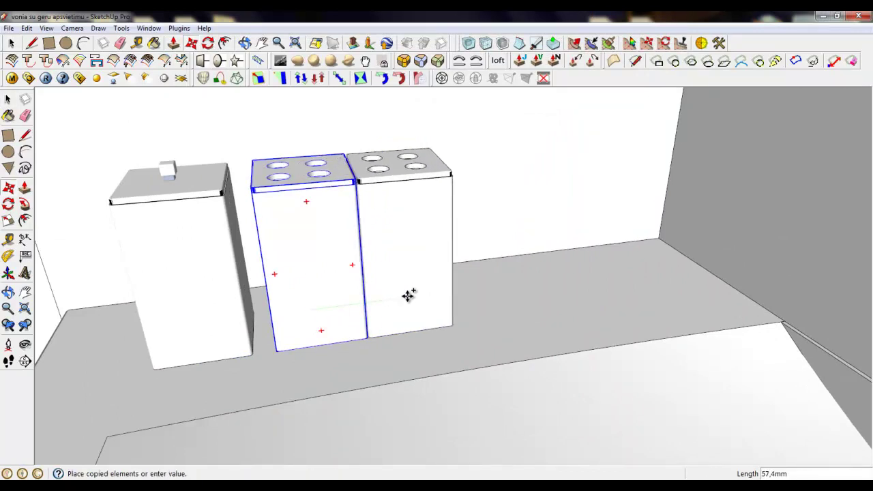
left_click(429, 296)
Open the new copy's group, delete its four-hole lid to leave an open container, and close the group.
left_click(15, 44)
scroll(417, 168, "up", 3)
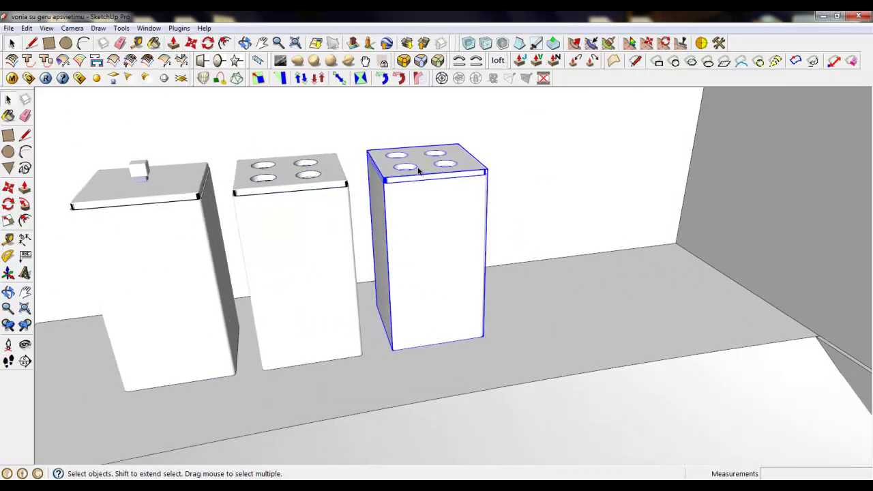
double_click(418, 167)
left_click(422, 163)
key("Delete")
left_click(420, 272)
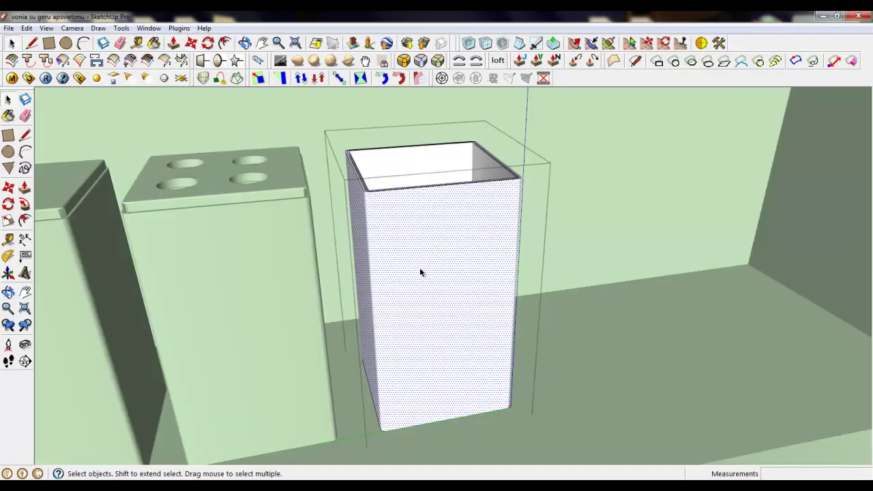
right_click(552, 278)
left_click(586, 289)
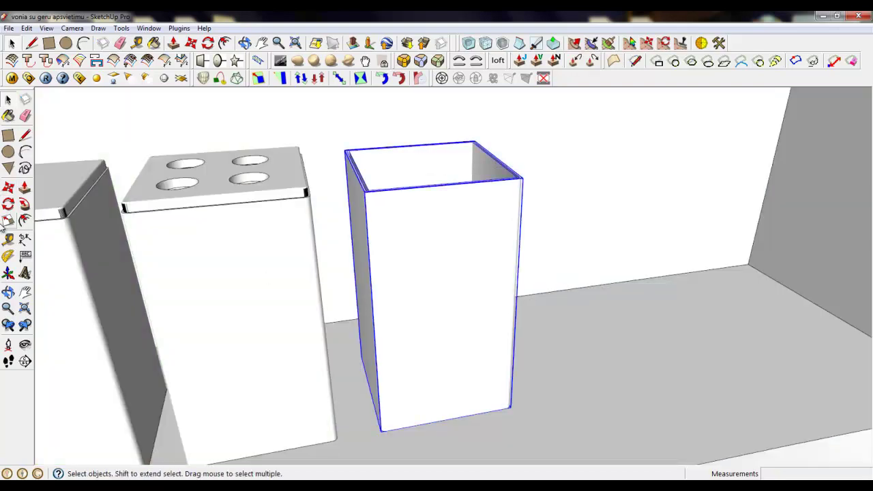
Scale the open container upward to about 1,39 times its height.
left_click(7, 220)
scroll(434, 228, "down", 3)
left_click_drag(433, 169, 429, 125)
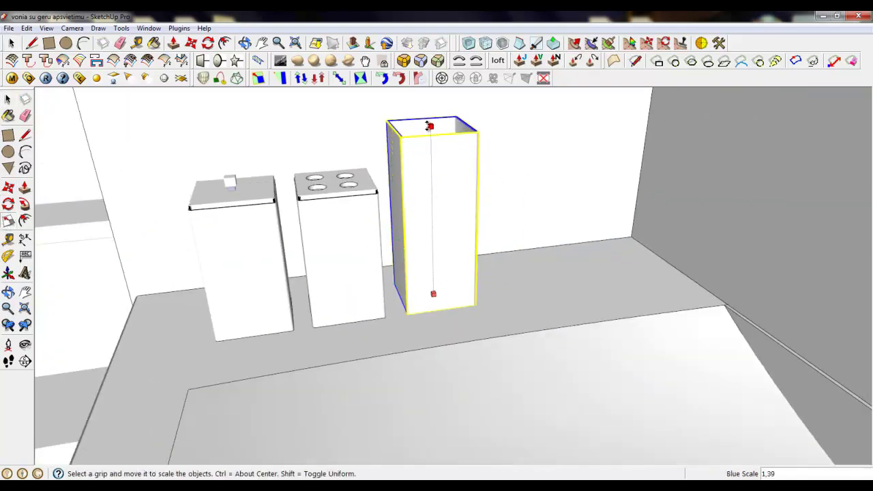
left_click(11, 43)
scroll(444, 231, "down", 2)
middle_click_drag(444, 231, 527, 290)
scroll(296, 324, "down", 1)
scroll(529, 261, "up", 4)
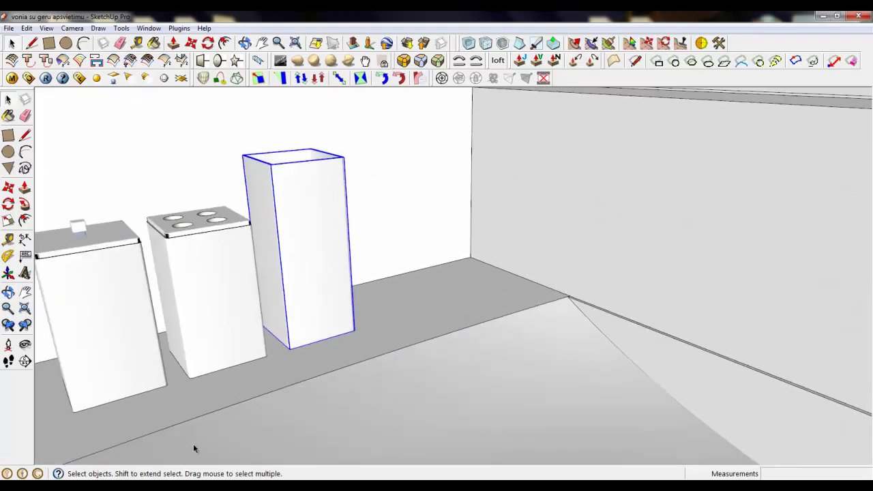
Check the reference photo again and copy the knobbed container about 222,8 mm along the countertop, past the open container.
key("alt+Tab")
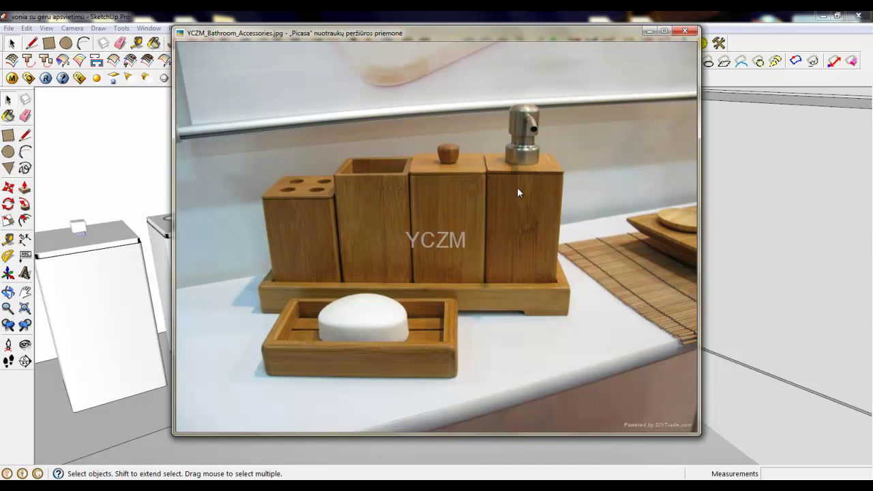
left_click(648, 32)
middle_click_drag(408, 326, 314, 372)
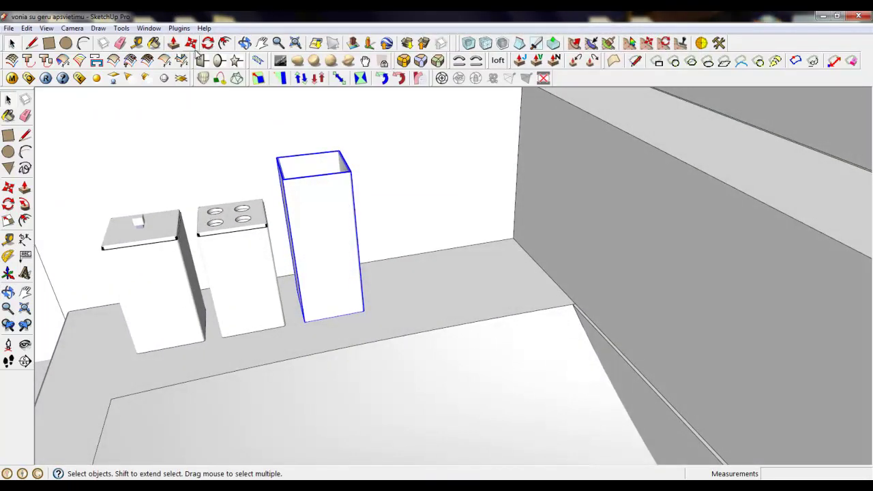
left_click(191, 42)
scroll(293, 269, "up", 3)
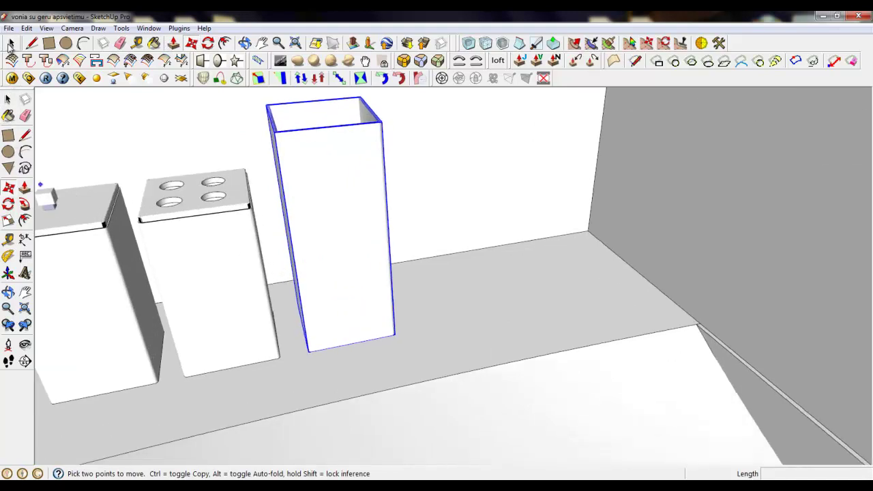
left_click(11, 44)
left_click(100, 275)
left_click(191, 43)
key("ctrl")
left_click(93, 366)
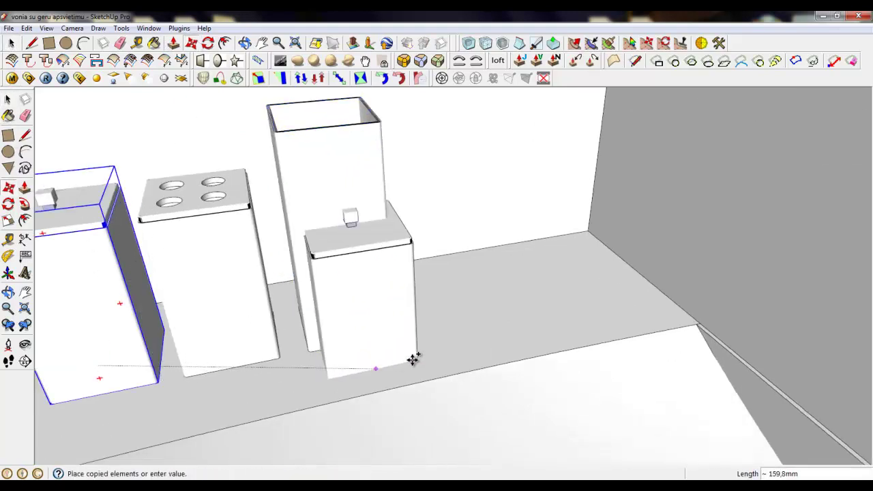
left_click(481, 291)
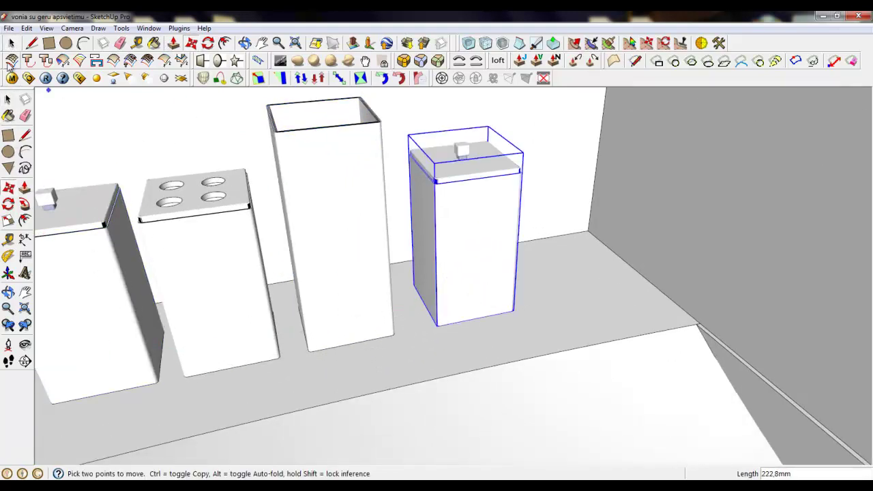
Open the newest copy's lid group, delete the knob, and close the lid and container groups.
key("space")
scroll(489, 404, "up", 4)
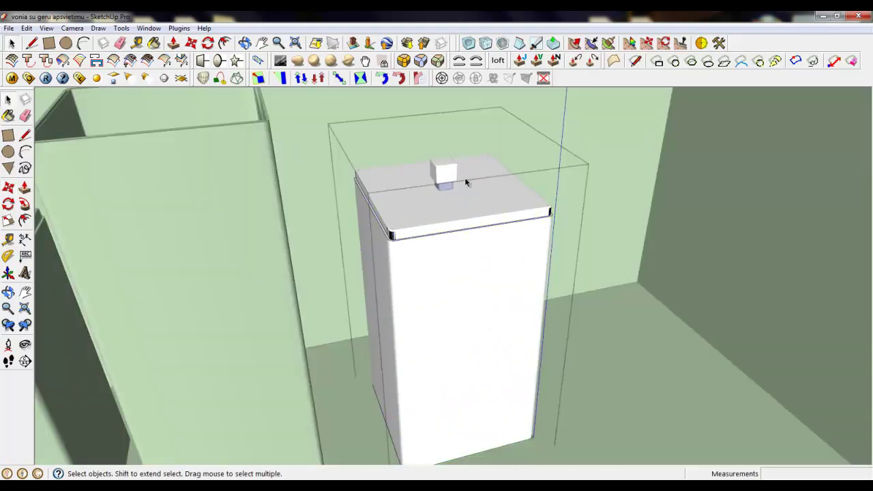
left_click(451, 169)
double_click(450, 169)
left_click(444, 172)
key("Delete")
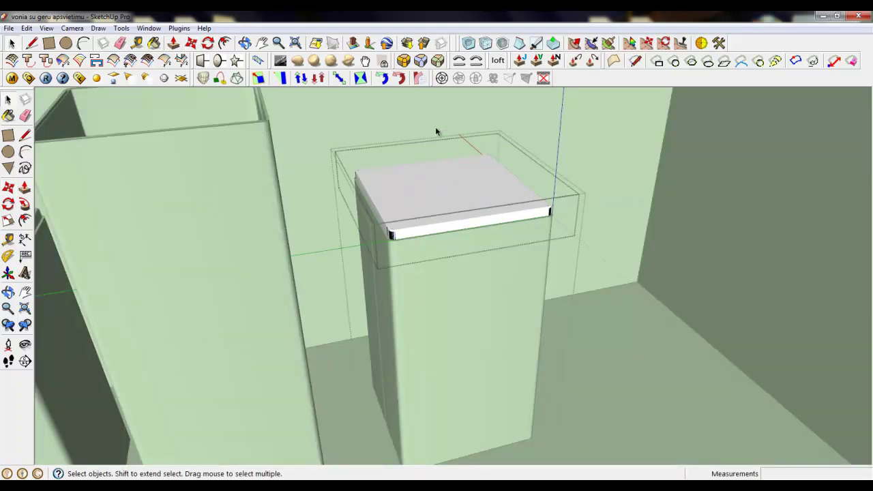
right_click(448, 133)
left_click(450, 135)
right_click(414, 101)
left_click(436, 109)
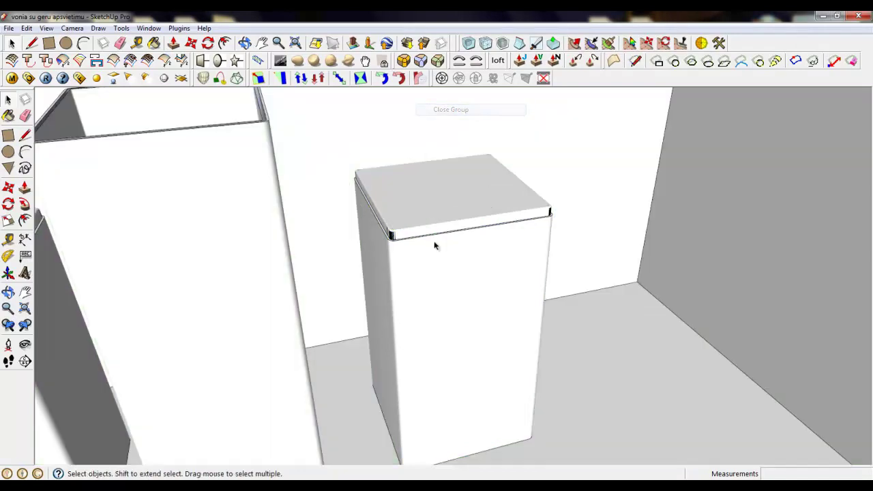
Scale the knobless lidded container upward to about 1,16 times its height.
left_click(8, 221)
scroll(262, 386, "down", 2)
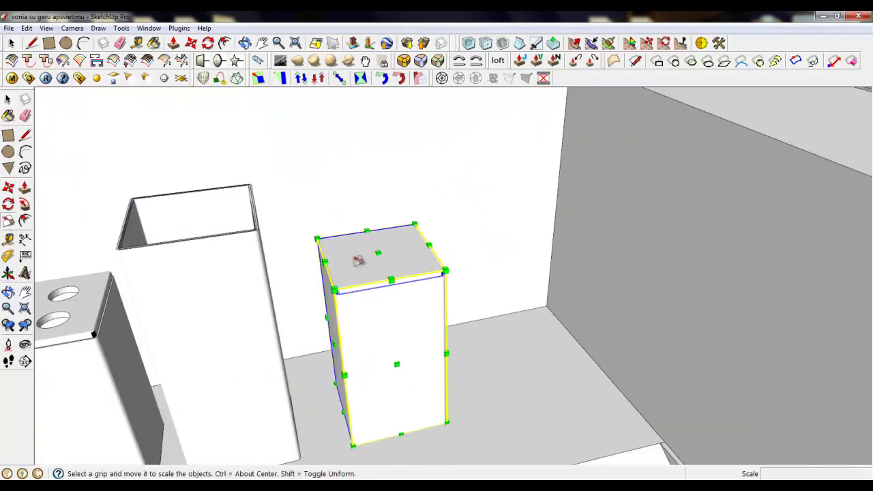
left_click_drag(377, 254, 376, 224)
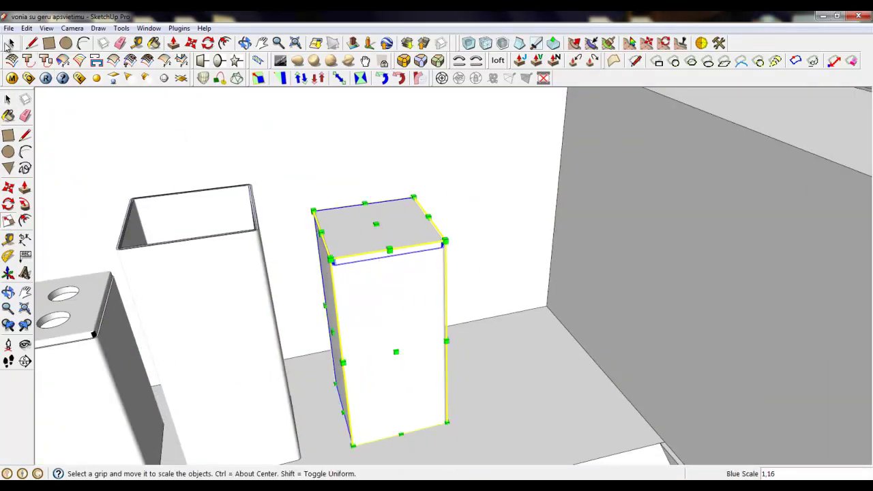
key("space")
Open the scaled container's group and draw a circle at the centre of the lid's top.
double_click(379, 214)
scroll(312, 199, "up", 5)
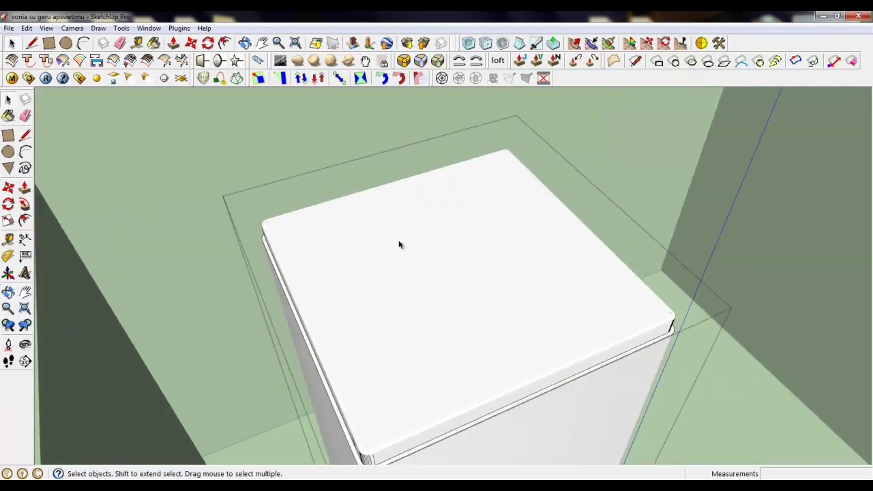
left_click(66, 42)
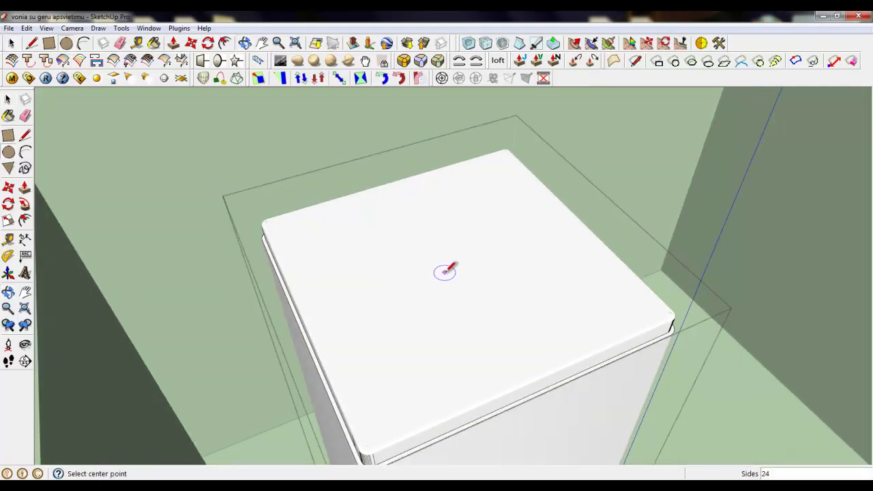
left_click(465, 290)
key("space")
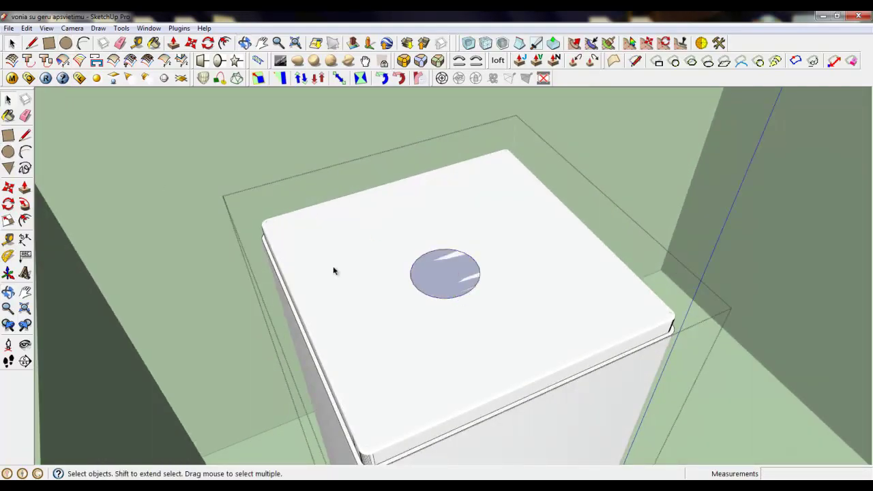
Make the circle on the lid into its own group.
left_click(450, 269)
right_click(450, 267)
left_click(484, 315)
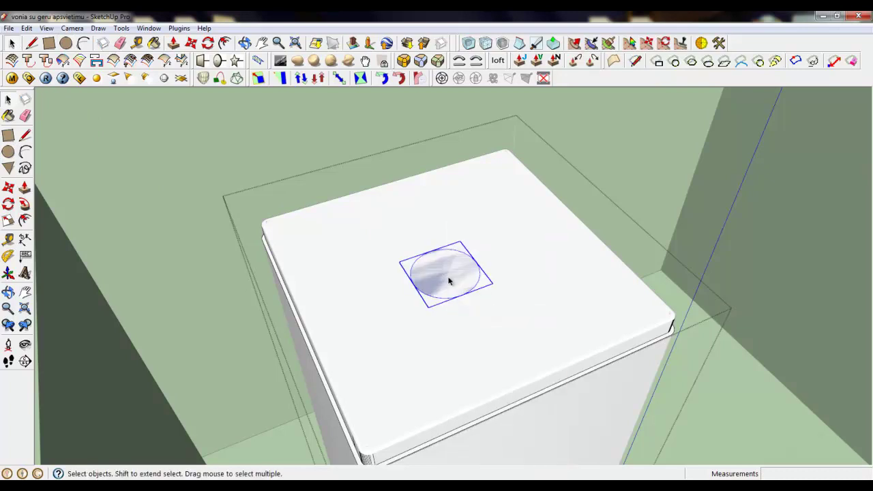
Open the circle's group and pull its face up 3,0 mm into a short cylinder.
double_click(448, 282)
key("p")
left_click(450, 285)
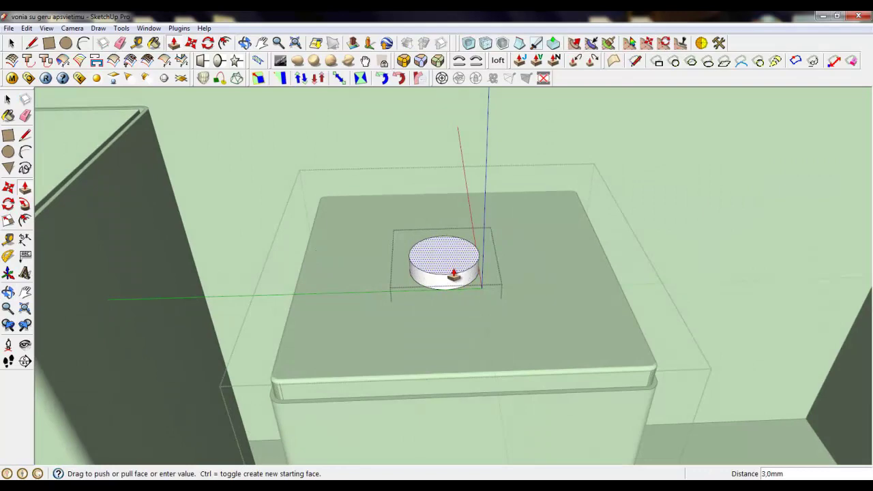
left_click(453, 273)
middle_click_drag(419, 280, 319, 332)
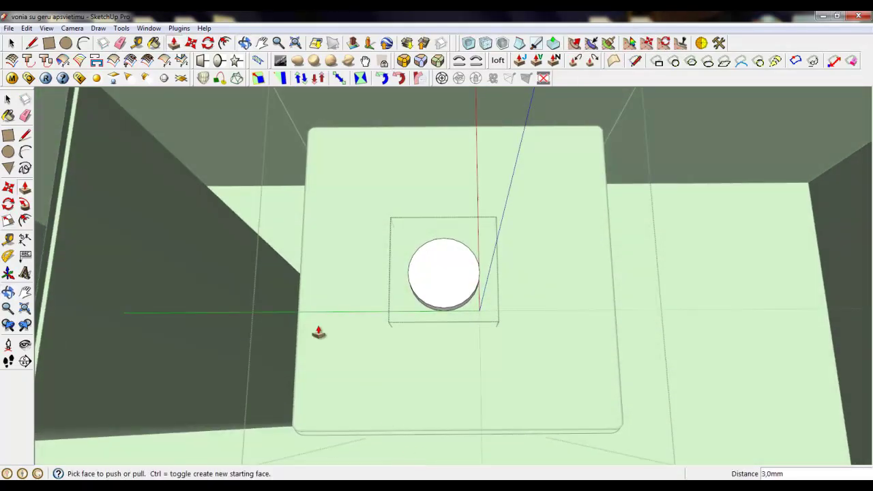
Select the whole cylinder inside its group and move it to the centre of the lid's top.
left_click(11, 44)
left_click_drag(341, 215, 499, 341)
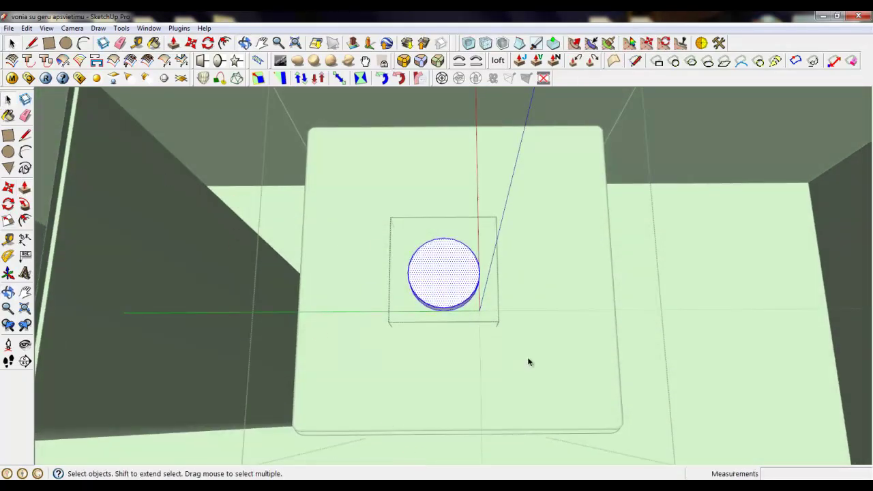
key("m")
scroll(447, 276, "up", 3)
left_click(436, 296)
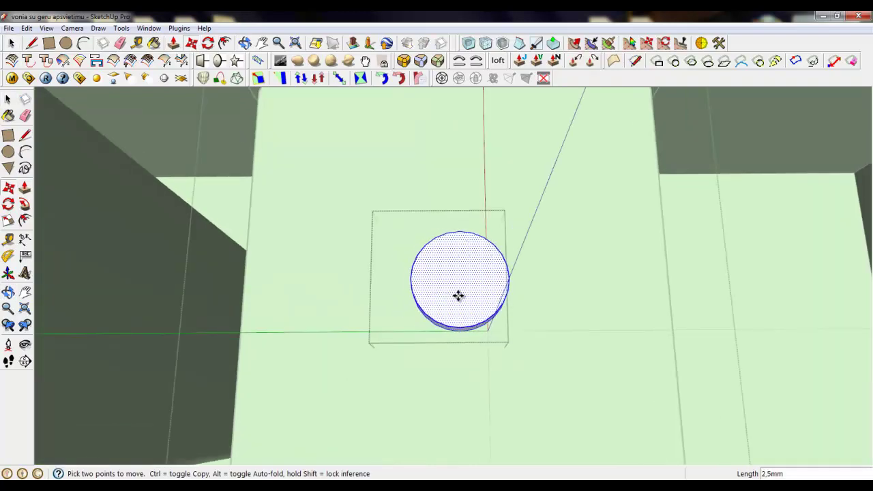
left_click(463, 271)
scroll(464, 273, "down", 3)
middle_click_drag(465, 328, 466, 158)
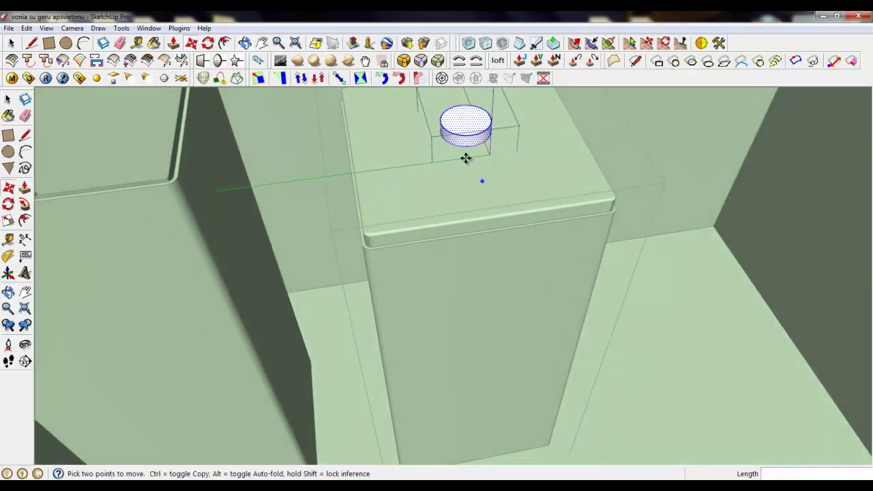
scroll(476, 109, "up", 4)
scroll(442, 412, "down", 3)
scroll(432, 287, "up", 3)
Try to taper the cylinder by scaling its top edge uniformly about the centre to 0,83.
key("space")
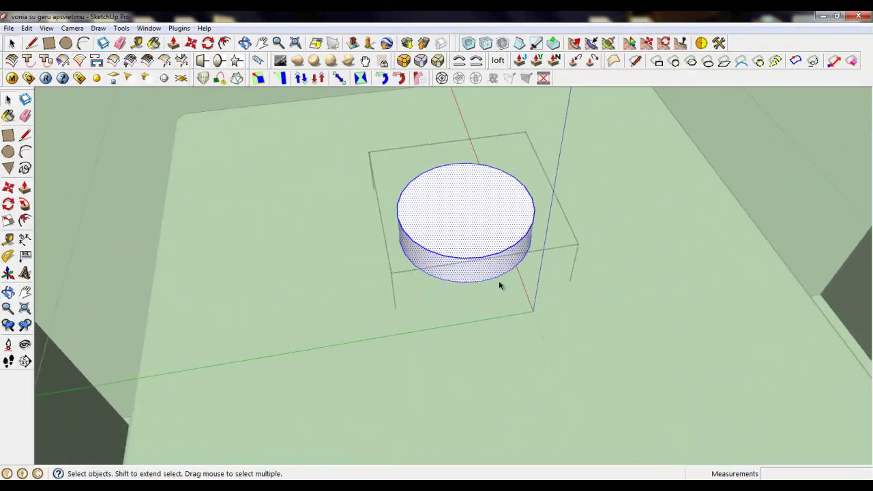
left_click(484, 261)
middle_click_drag(498, 275, 476, 260)
scroll(476, 259, "up", 3)
left_click(9, 220)
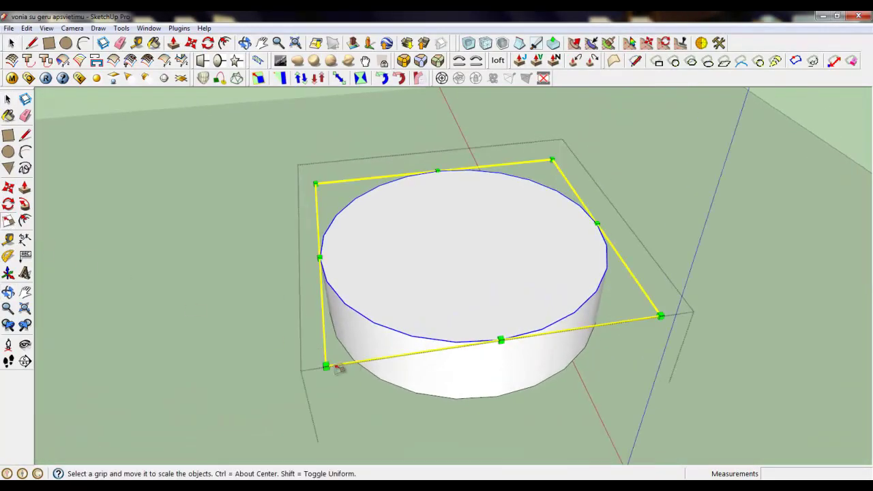
left_click_drag(326, 366, 366, 351)
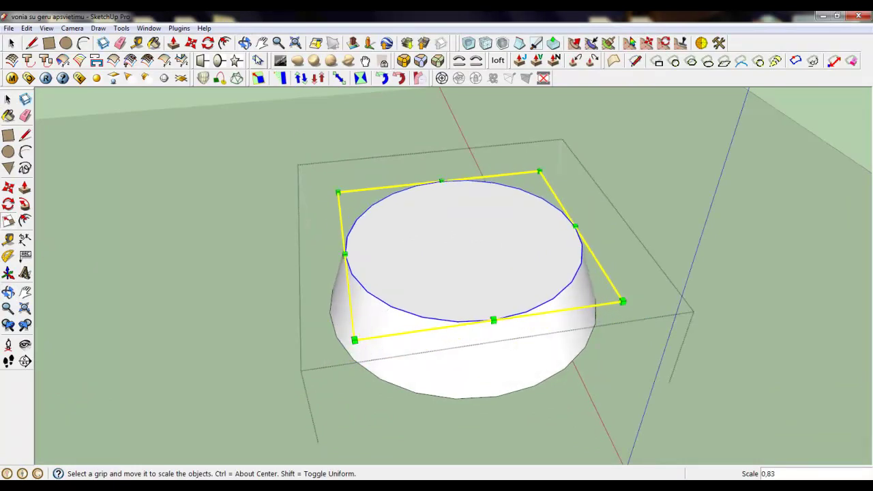
Consult the reference photo and pull a new 3,0 mm section up from the cylinder's top face, keeping the dividing edge.
left_click(174, 43)
scroll(350, 323, "down", 5)
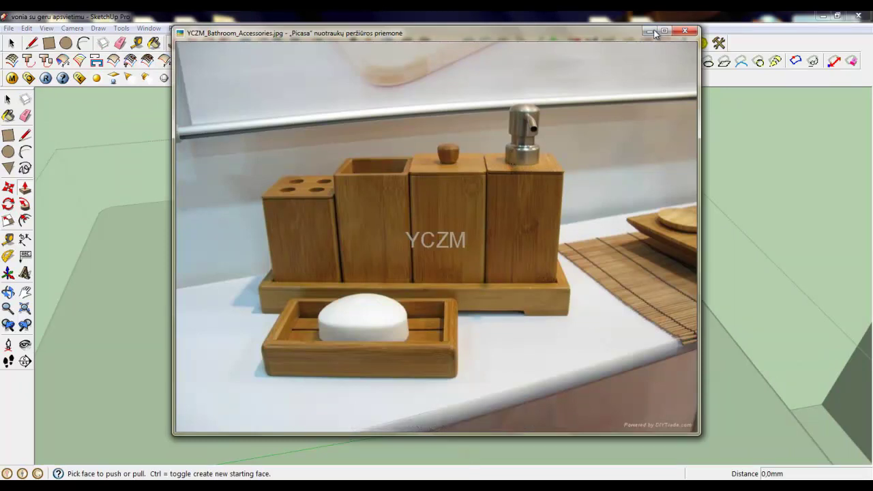
left_click(652, 32)
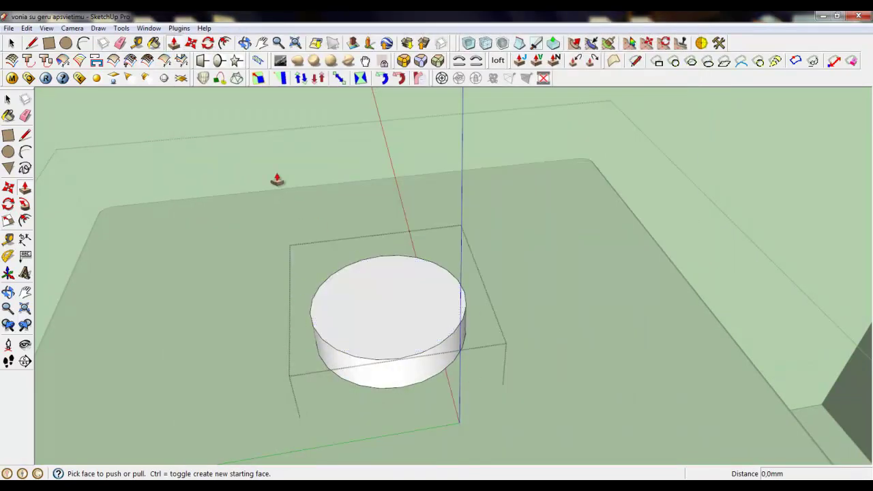
key("f")
scroll(345, 301, "up", 2)
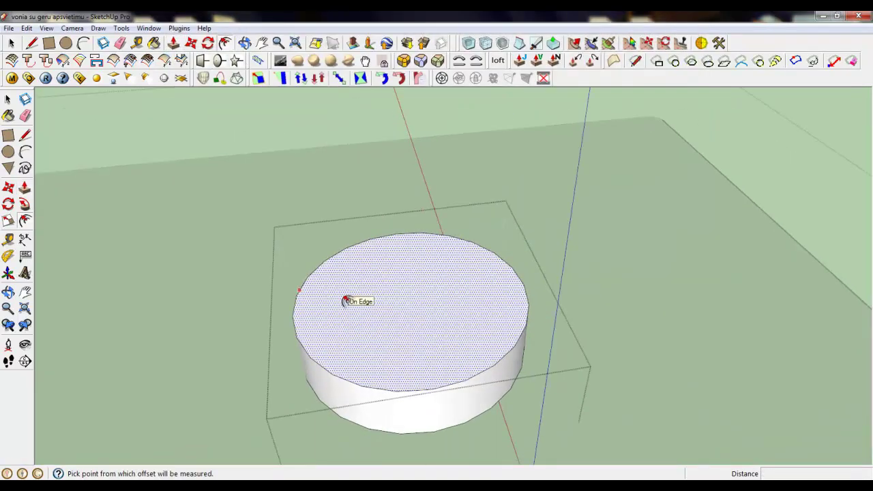
key("Escape")
key("p")
left_click(366, 317)
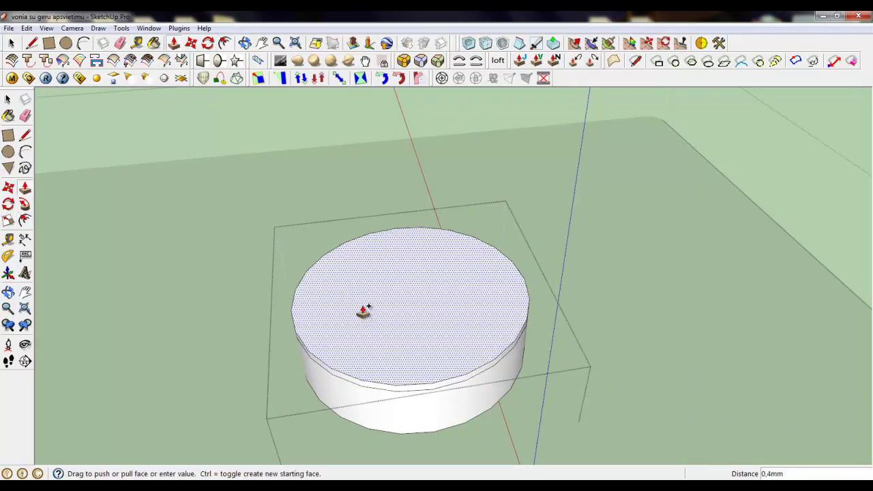
left_click(363, 270)
key("space")
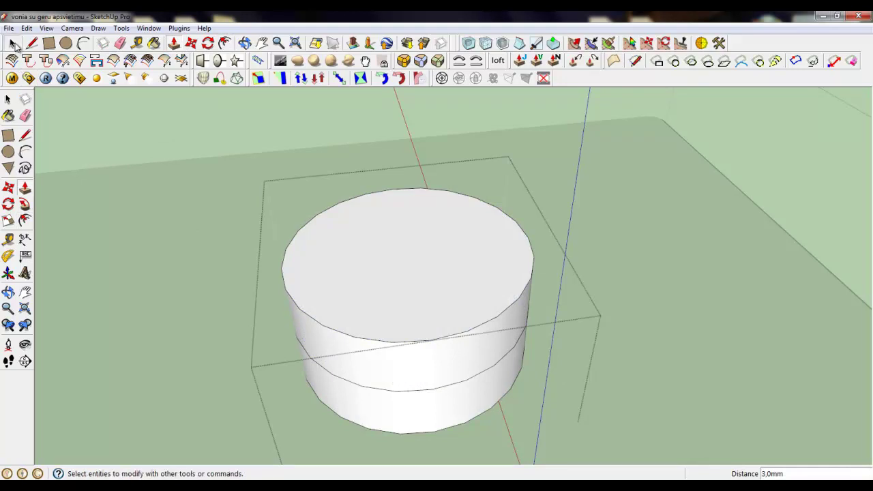
Scale the new section's top edge inward about its centre to taper the upper part of the pump base.
left_click(311, 318)
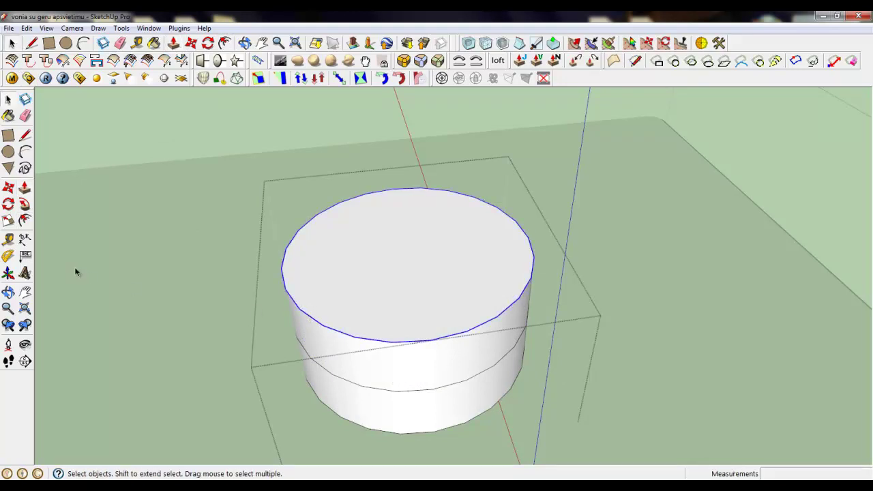
left_click(8, 220)
left_click_drag(279, 362, 316, 345)
scroll(413, 402, "down", 3)
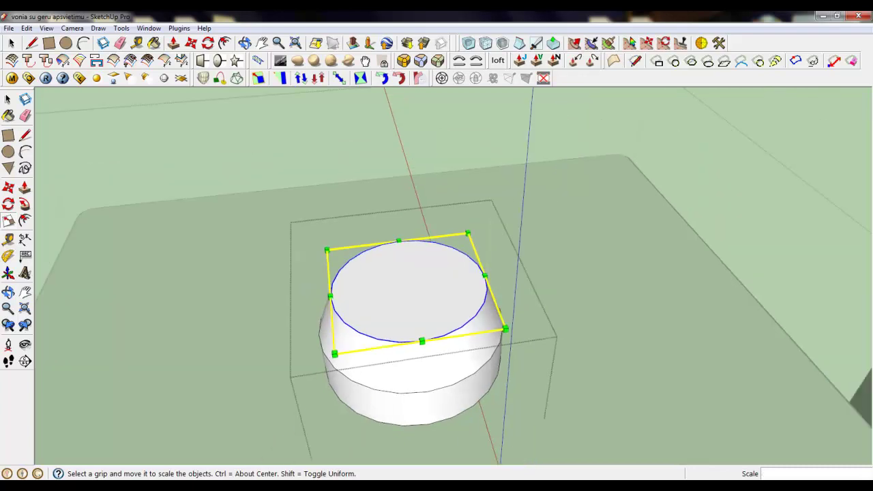
Compare the pump with the reference photo and pull the tapered section's top face up into a neck.
left_click(247, 486)
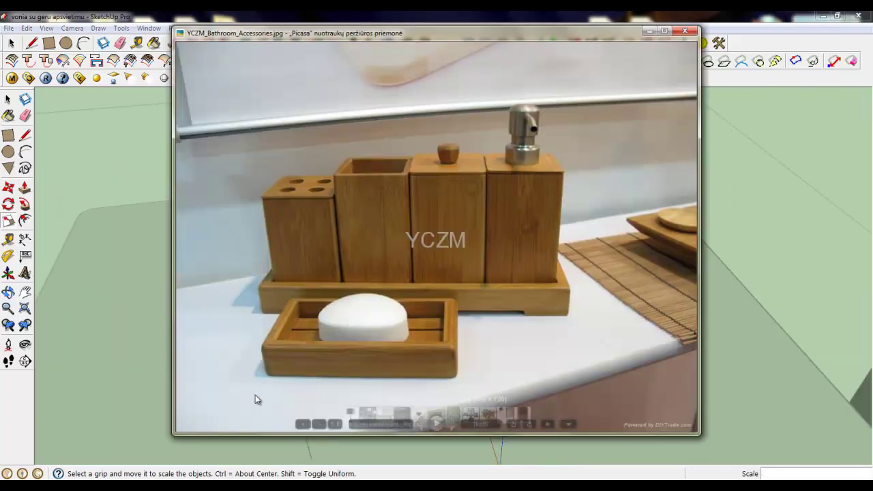
left_click(150, 486)
left_click(202, 446)
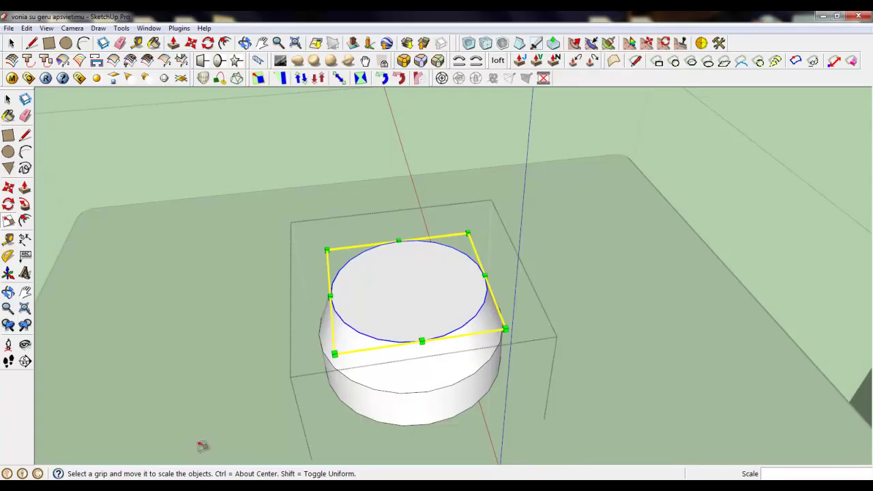
key("p")
left_click_drag(361, 308, 354, 246)
Offset the neck's top edge outward into a wider ring and check the pump head in the reference photo.
key("f")
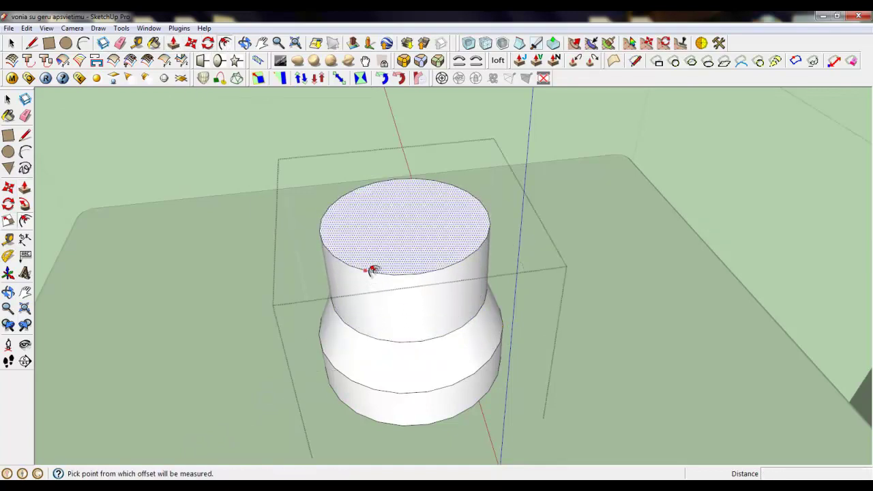
left_click(365, 271)
left_click(380, 397)
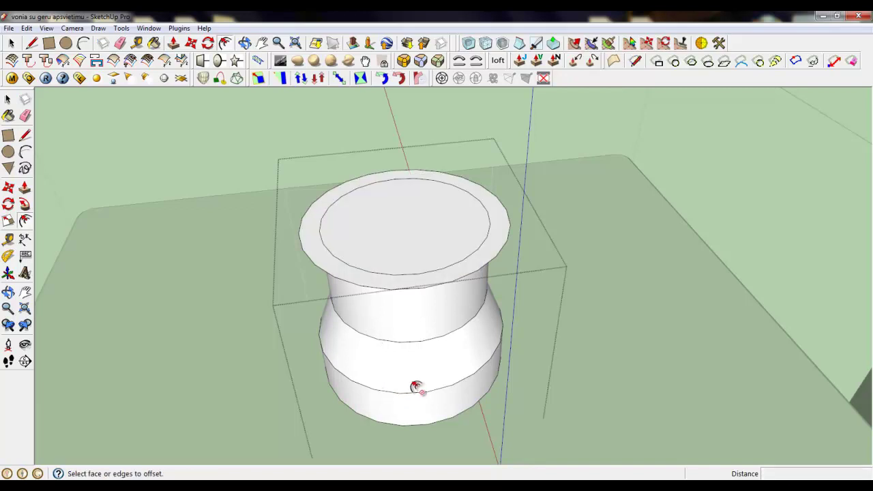
key("alt+Tab")
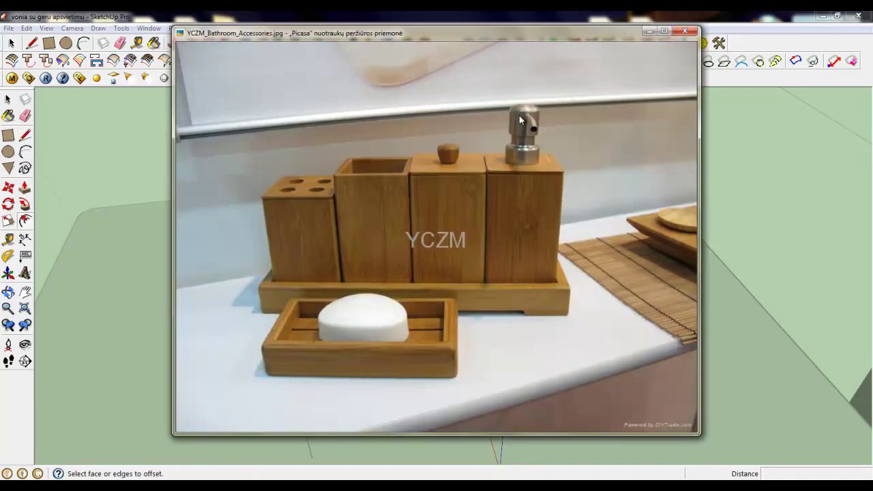
left_click(212, 430)
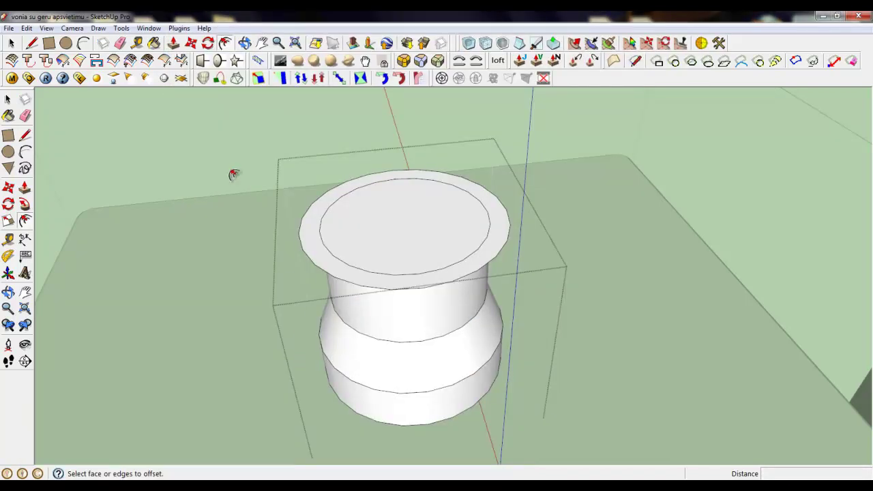
Pull the outer ring at the top of the neck up 8,6 mm to form the pump head.
left_click(174, 44)
left_click(312, 226)
left_click(301, 102)
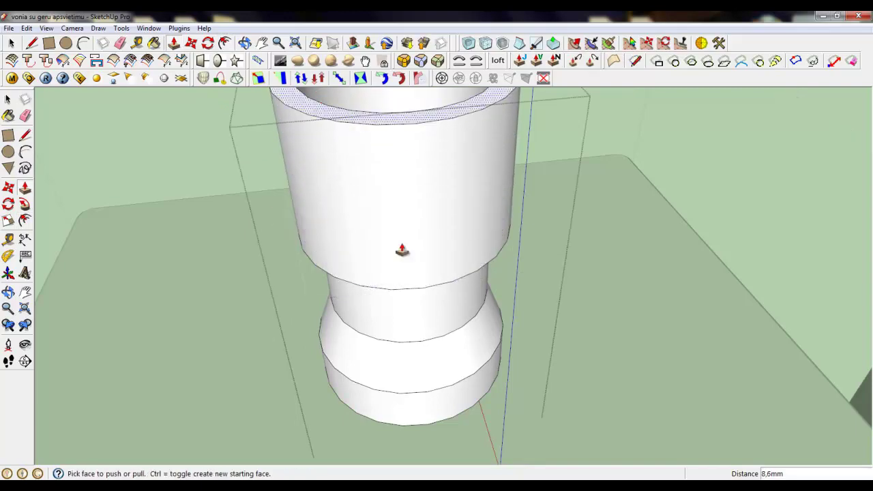
scroll(485, 414, "down", 3)
middle_click_drag(455, 324, 436, 171)
scroll(391, 253, "up", 4)
scroll(411, 175, "down", 6)
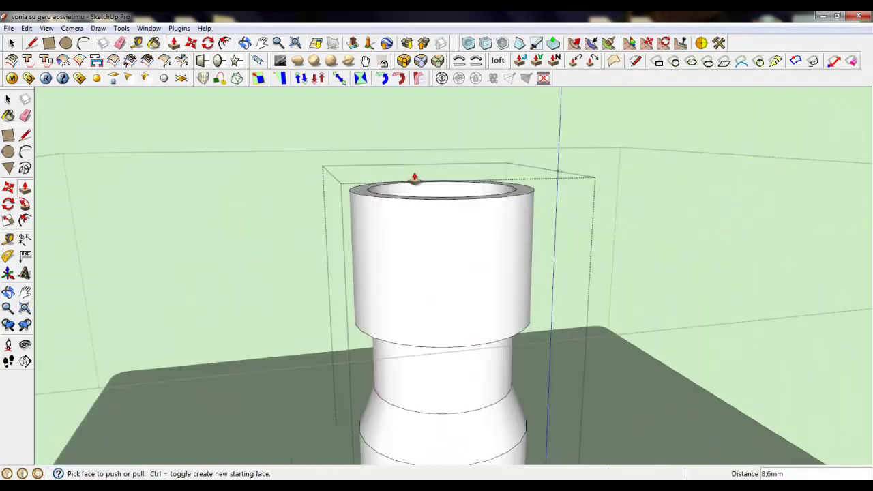
scroll(481, 157, "down", 3)
middle_click_drag(503, 249, 525, 273)
scroll(478, 149, "up", 5)
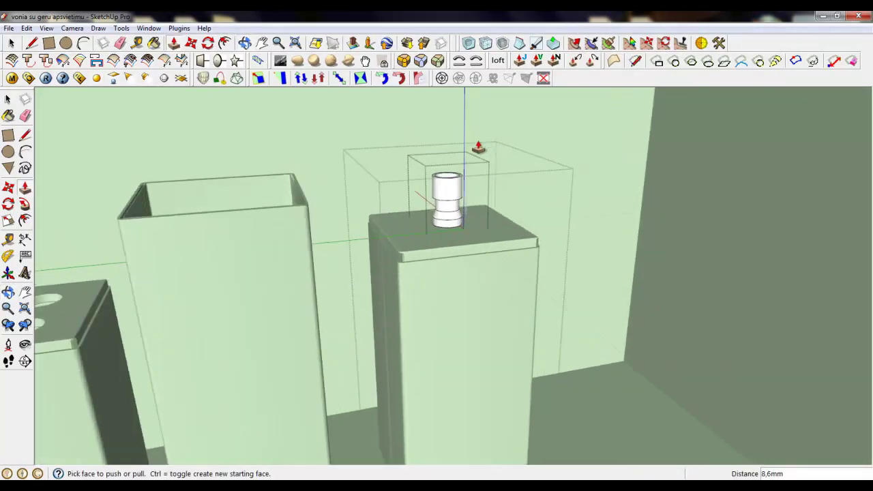
Extend the pump head's ring upward by 1,2 mm and again by 6,3 mm.
scroll(445, 200, "up", 3)
left_click(455, 199)
left_click(454, 184)
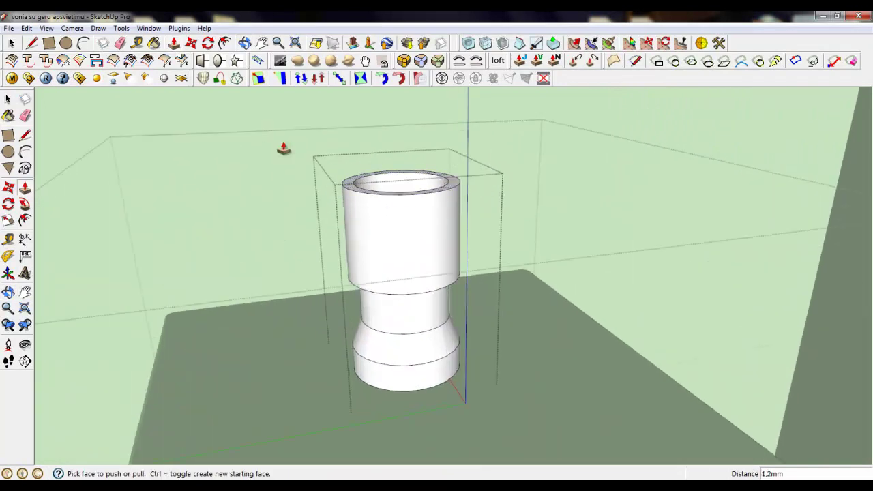
left_click(348, 194)
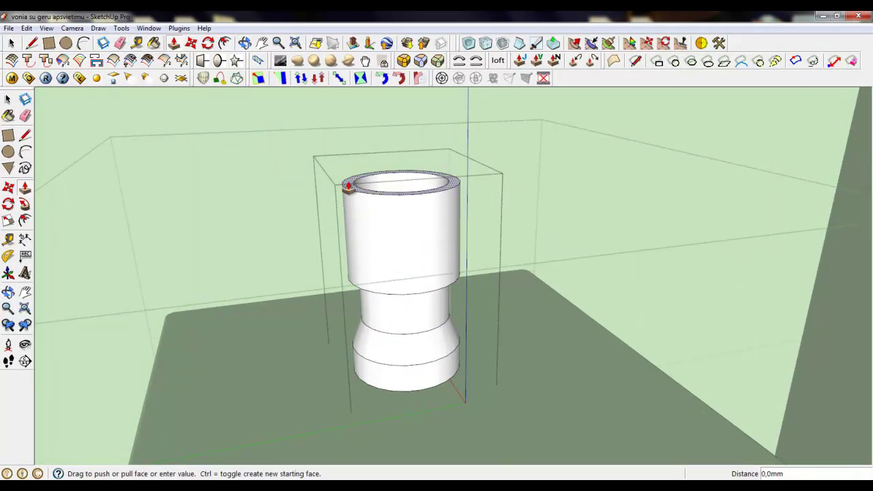
left_click(362, 113)
scroll(389, 282, "down", 3)
scroll(401, 161, "up", 4)
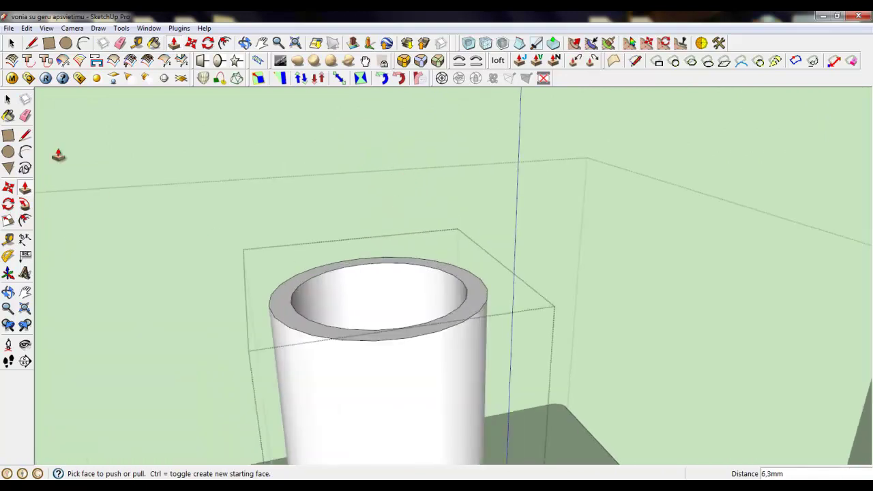
Cap the hollow pump head with a line across its inner circle, and erase the line and inner circle.
left_click(31, 43)
left_click(292, 294)
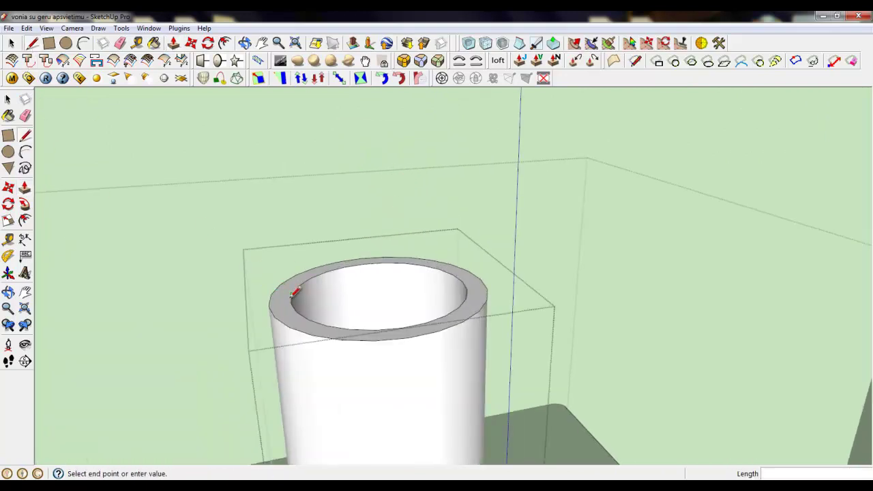
left_click(466, 281)
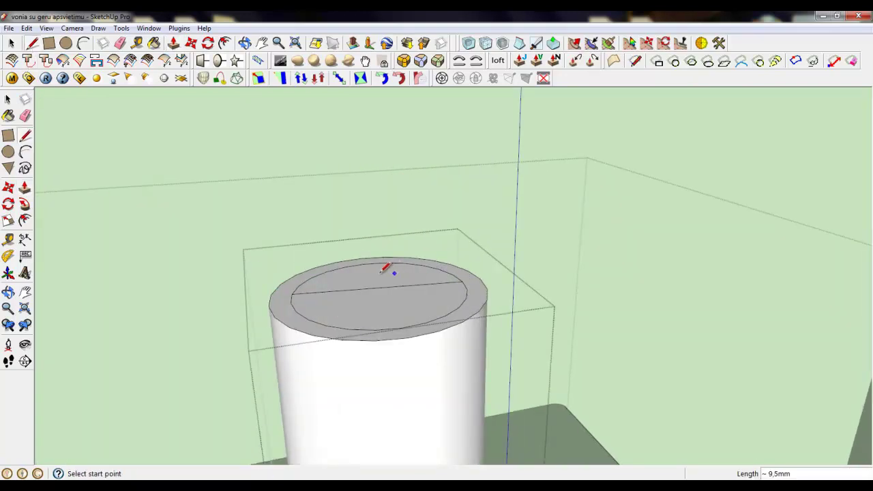
left_click(120, 42)
mouse_move(295, 298)
left_mouse_down()
mouse_move(355, 274)
mouse_move(324, 285)
left_mouse_up()
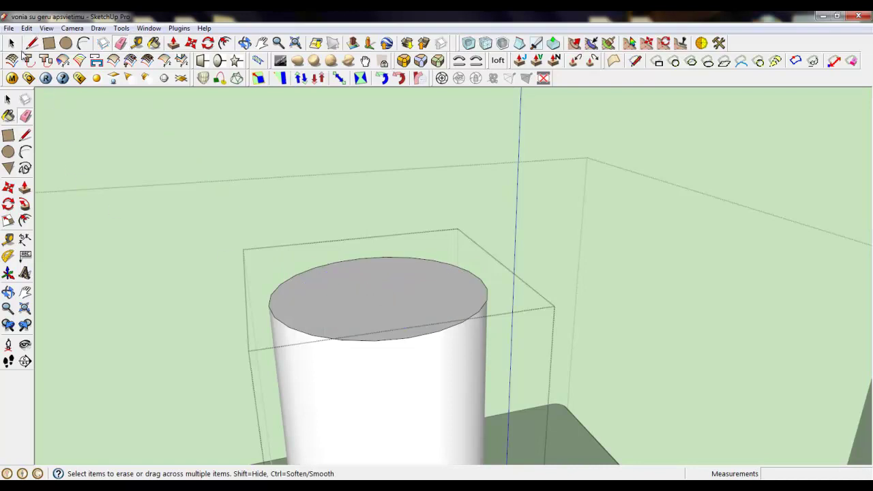
Start Round Corner on the pump head's top face and set the offset to 10,5 mm.
key("space")
left_click(380, 301)
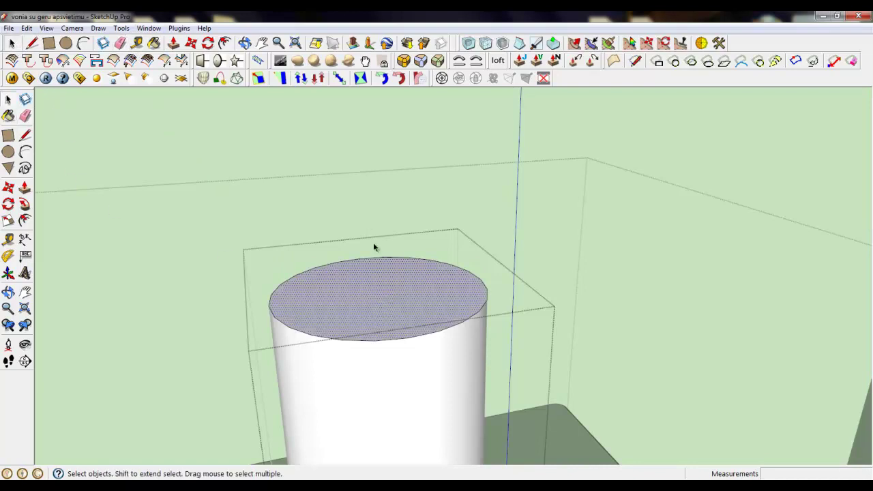
left_click(403, 62)
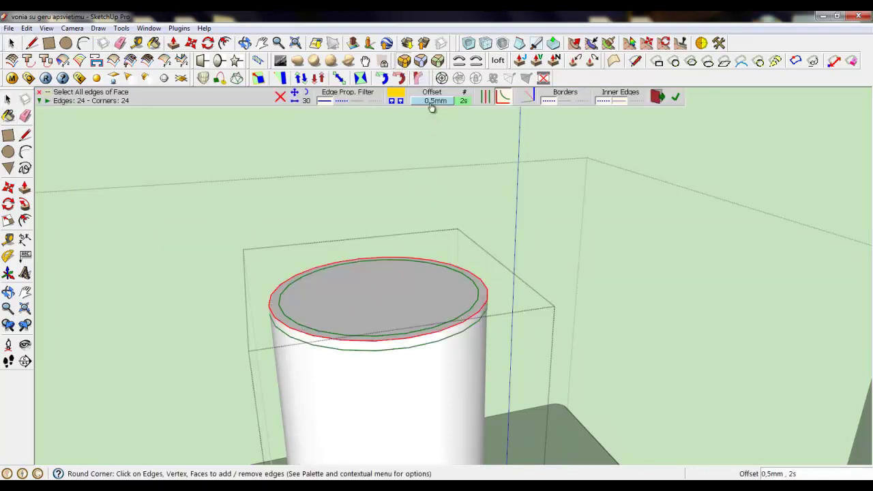
left_click(432, 102)
left_click(440, 207)
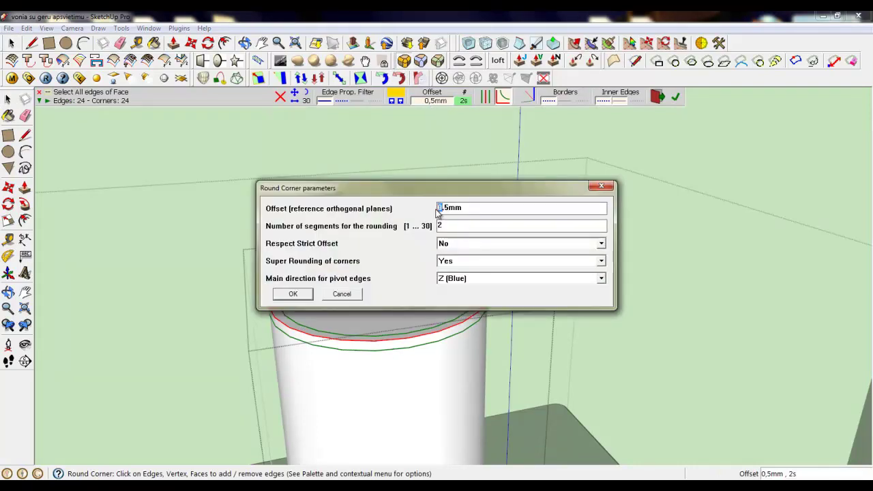
type("1")
left_click(293, 294)
Try Round Corner offsets of 25,5 mm and 20,5 mm on the pump head's top face.
left_click(433, 101)
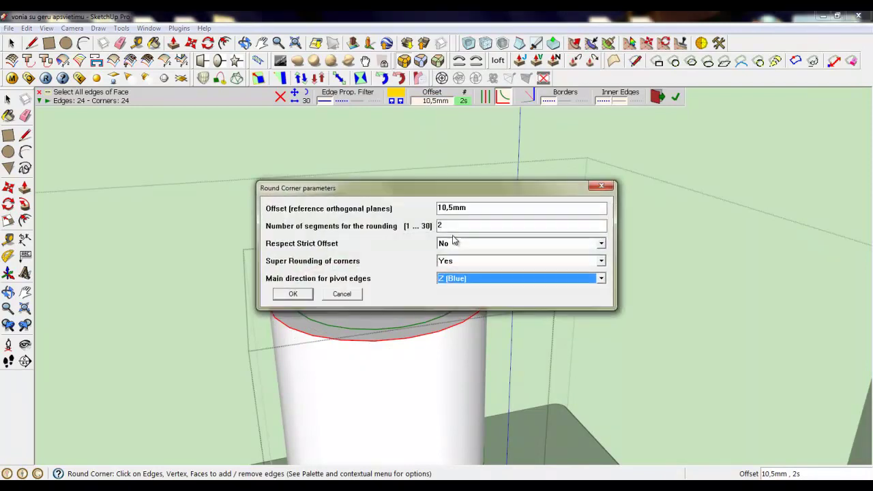
left_click_drag(446, 208, 419, 211)
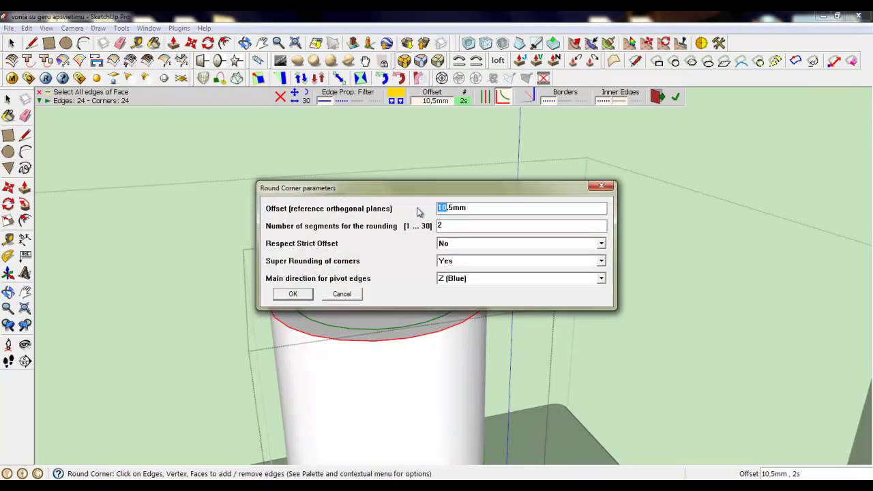
left_click(310, 297)
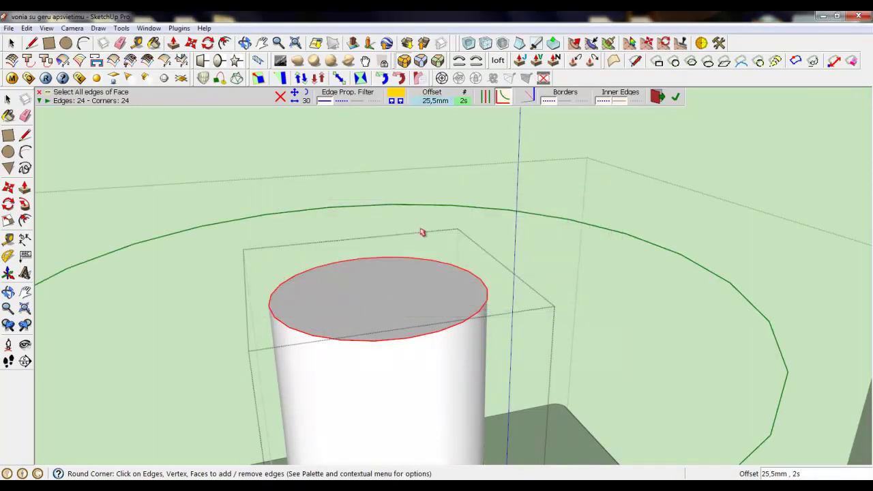
left_click(426, 102)
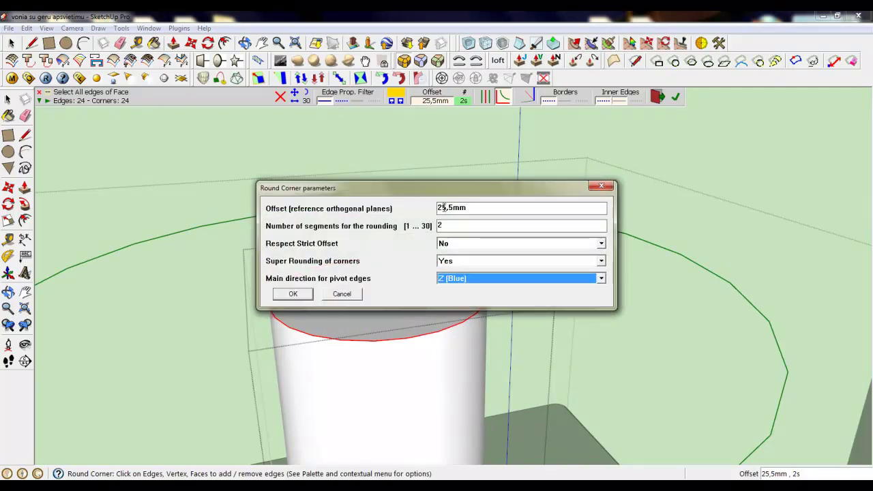
left_click_drag(446, 207, 436, 209)
type("20")
left_click(293, 294)
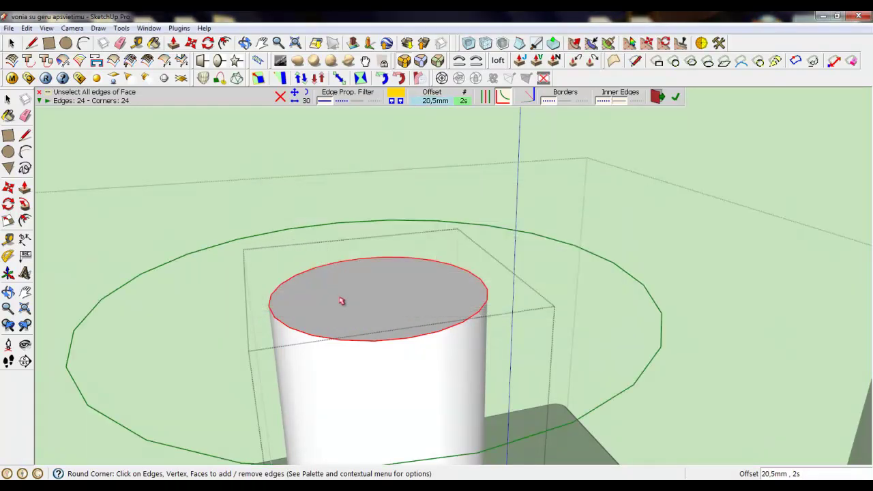
Restart Round Corner on the pump head's top face and try an offset of 15,5 mm.
scroll(462, 219, "down", 4)
scroll(433, 244, "up", 2)
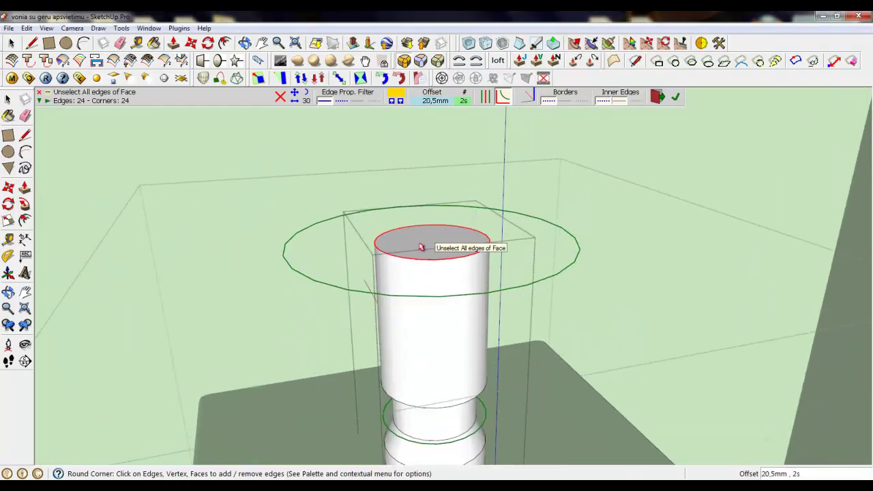
left_click(11, 43)
left_click(400, 258)
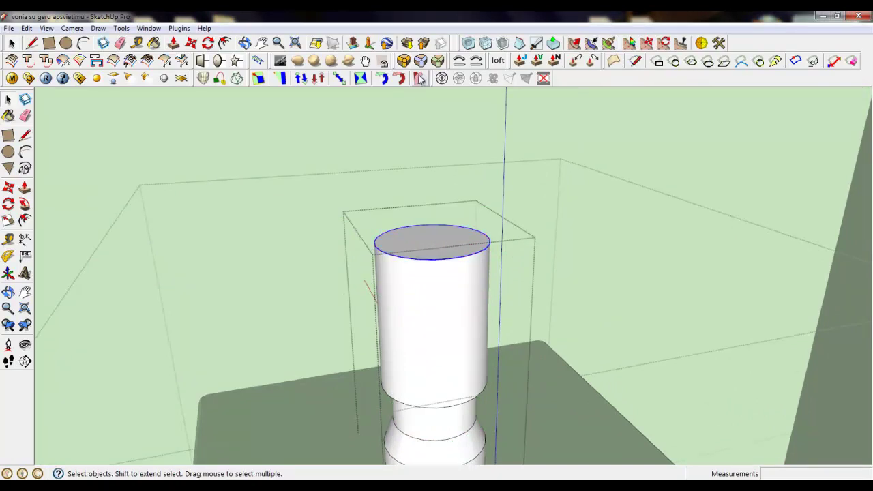
left_click(441, 77)
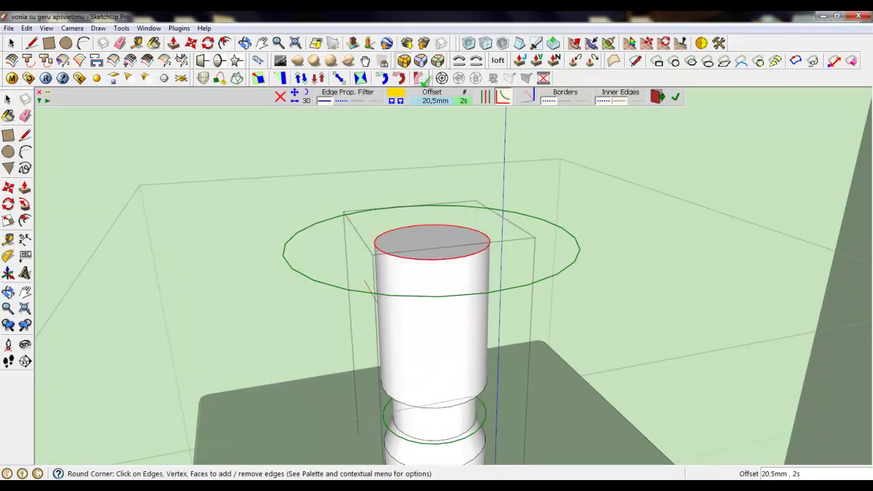
left_click(433, 102)
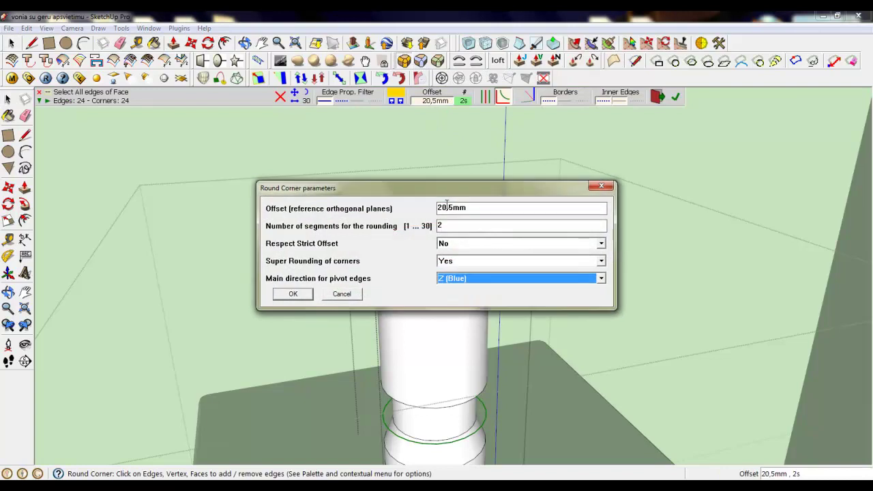
left_click_drag(448, 204, 437, 207)
type("15")
left_click(292, 294)
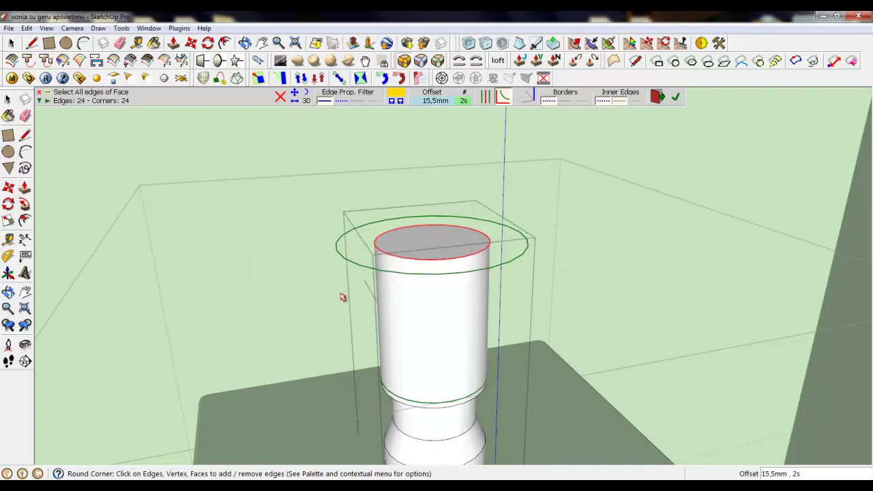
Round the pump head's top edge with a 5,5 mm offset and 6 segments.
left_click(433, 102)
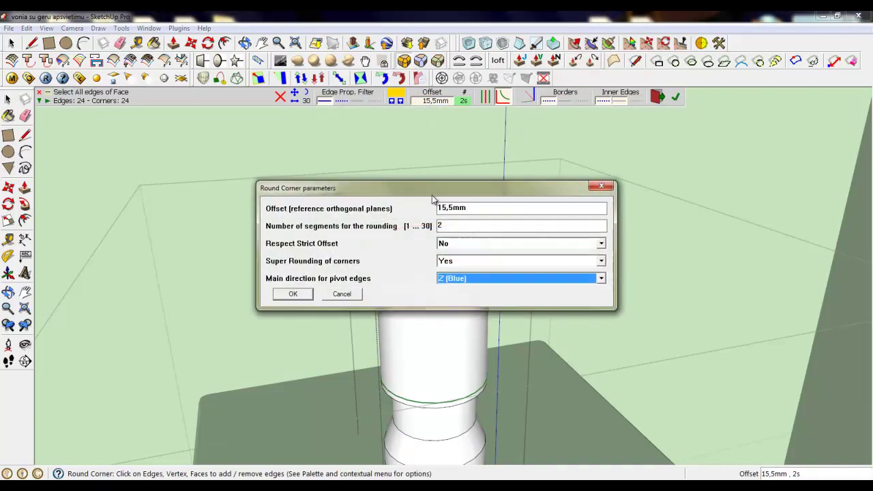
left_click_drag(445, 206, 437, 207)
type("5")
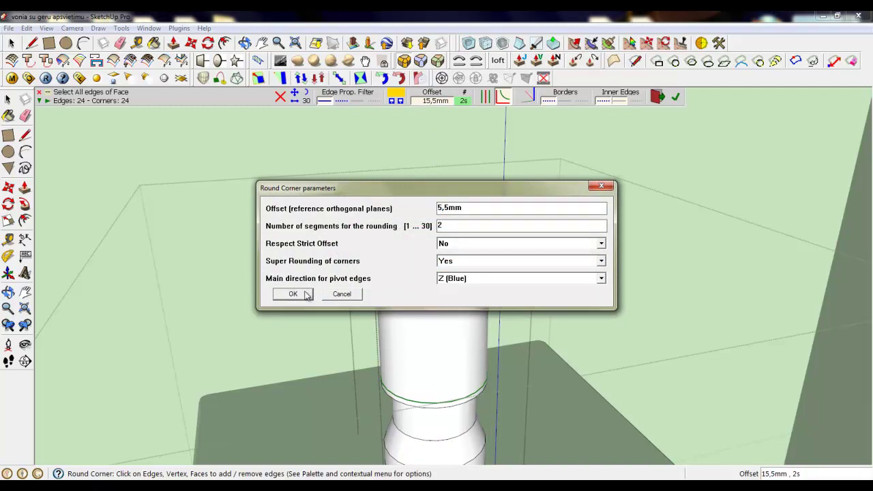
left_click(292, 294)
scroll(428, 263, "up", 2)
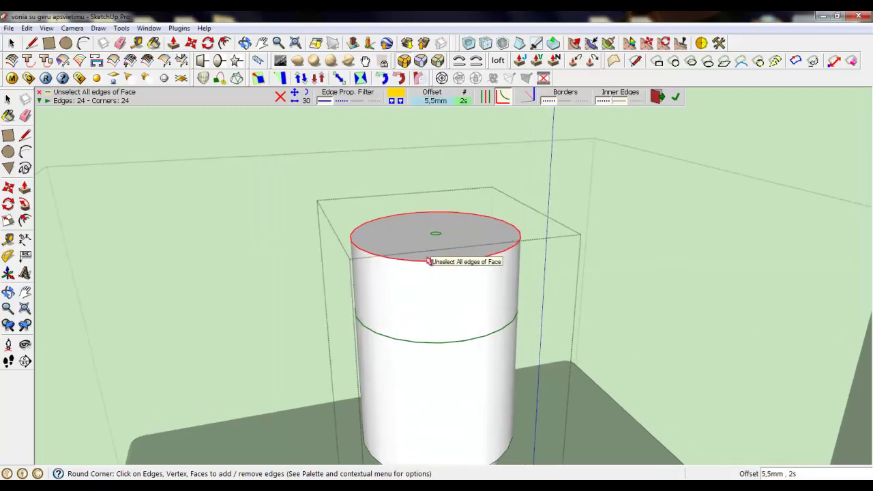
left_click(463, 101)
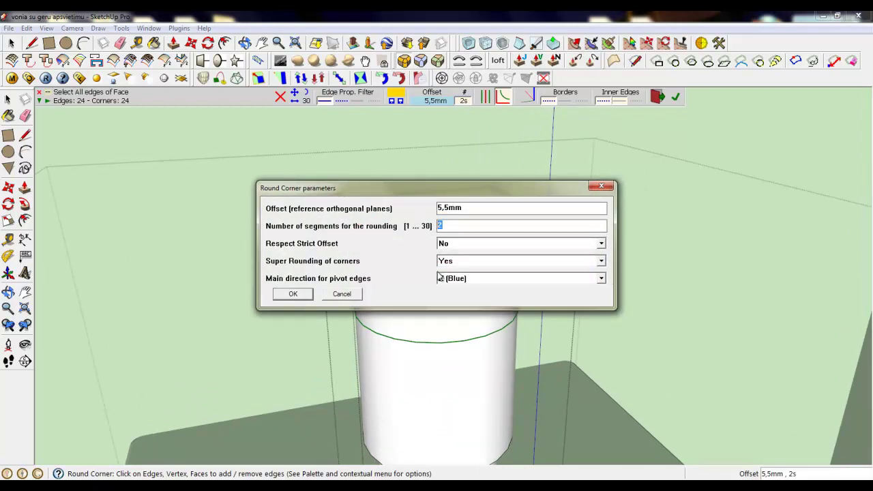
left_click(280, 294)
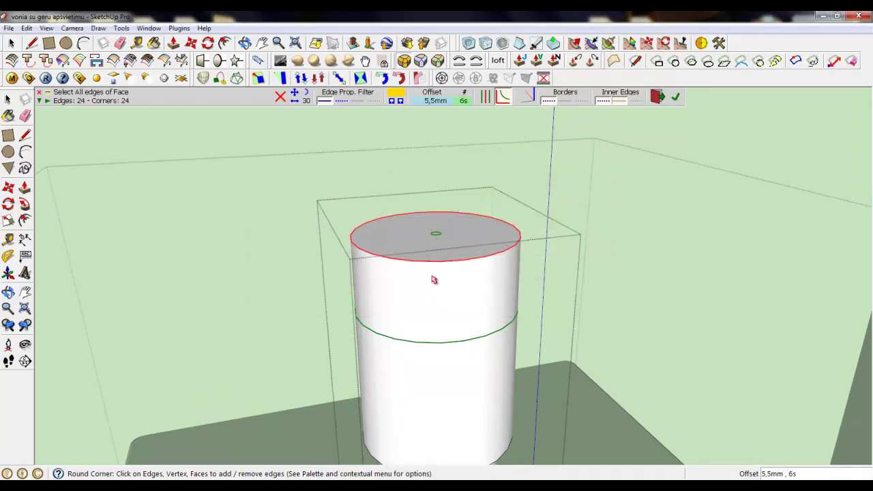
left_click(675, 99)
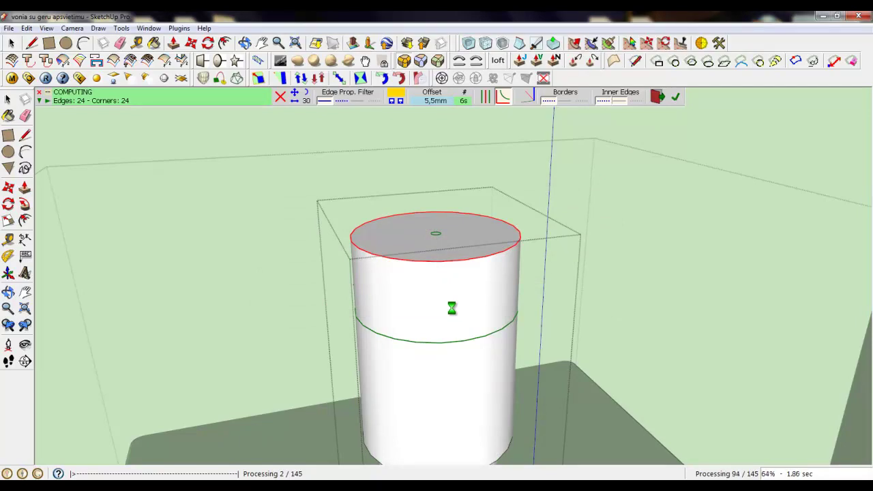
left_click(11, 42)
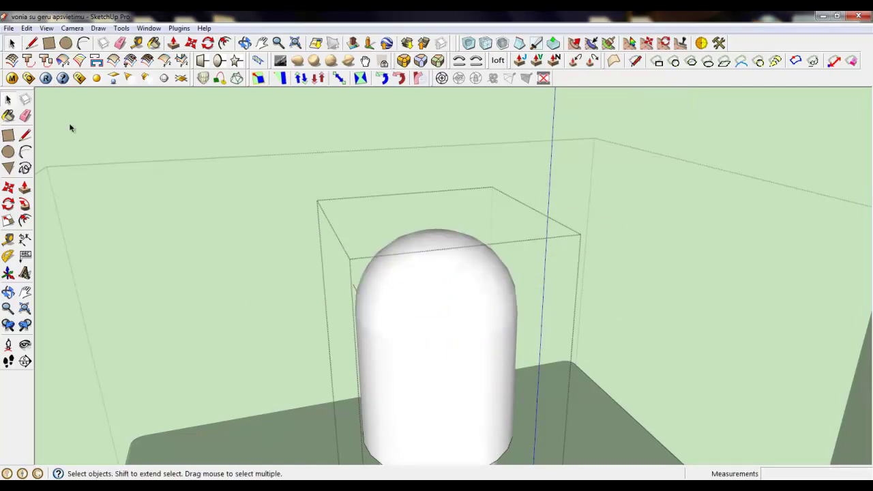
Draw a line in two consecutive segments along the red axis from beside the pump's base, the second about 12,3 mm long.
scroll(448, 210, "down", 5)
middle_click_drag(449, 253, 652, 302)
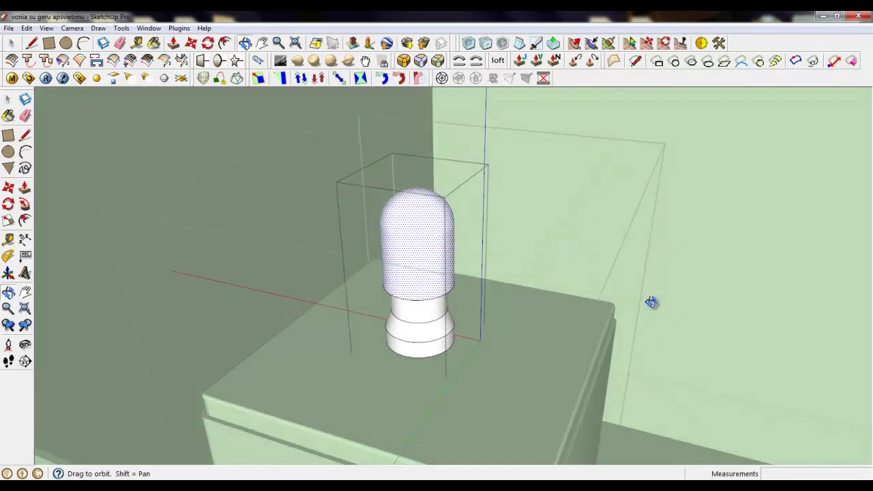
scroll(653, 303, "up", 2)
scroll(368, 321, "down", 3)
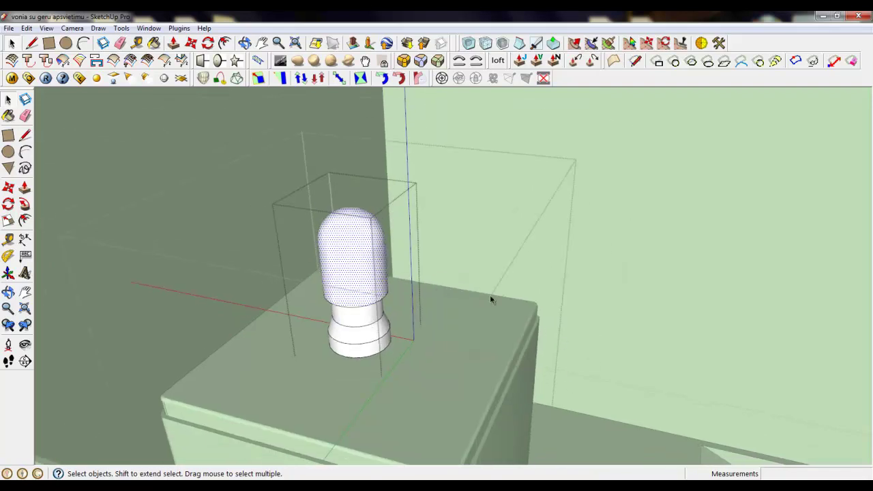
left_click(31, 43)
scroll(389, 331, "up", 2)
left_click(382, 336)
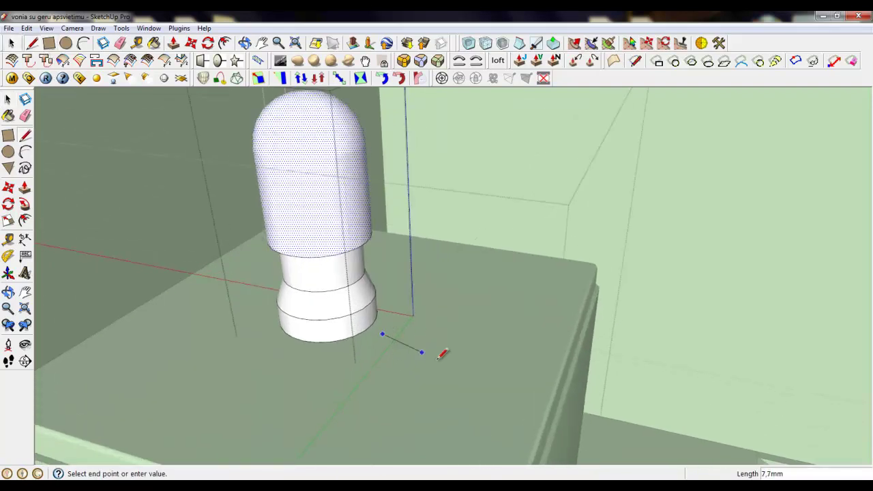
scroll(450, 354, "down", 2)
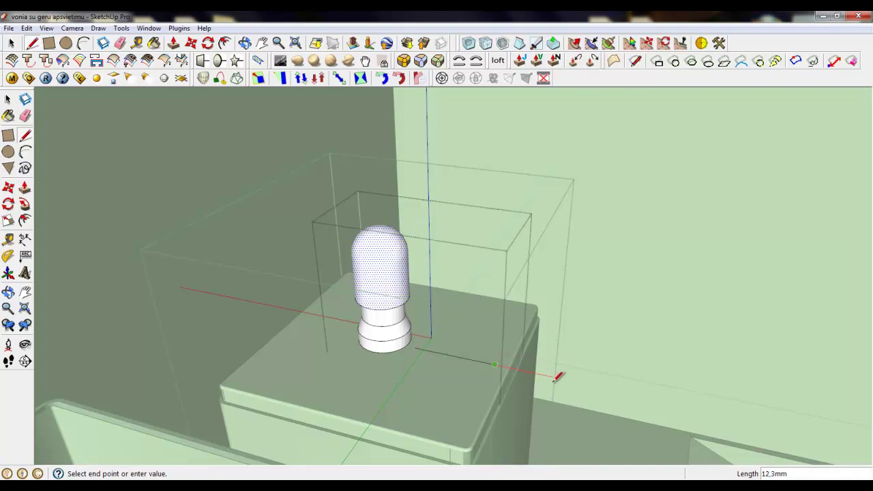
left_click(559, 377)
left_click(11, 42)
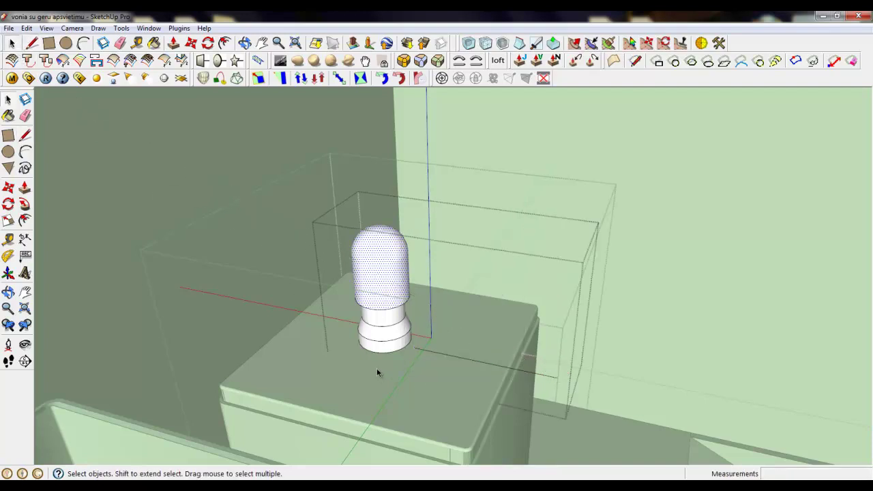
Weld the two line segments beside the pump's base into a single curve.
left_click(539, 376)
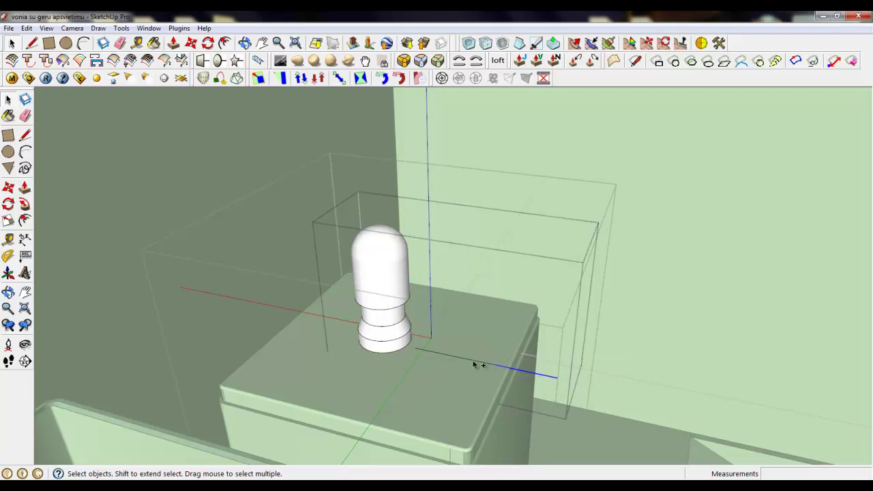
left_click(178, 28)
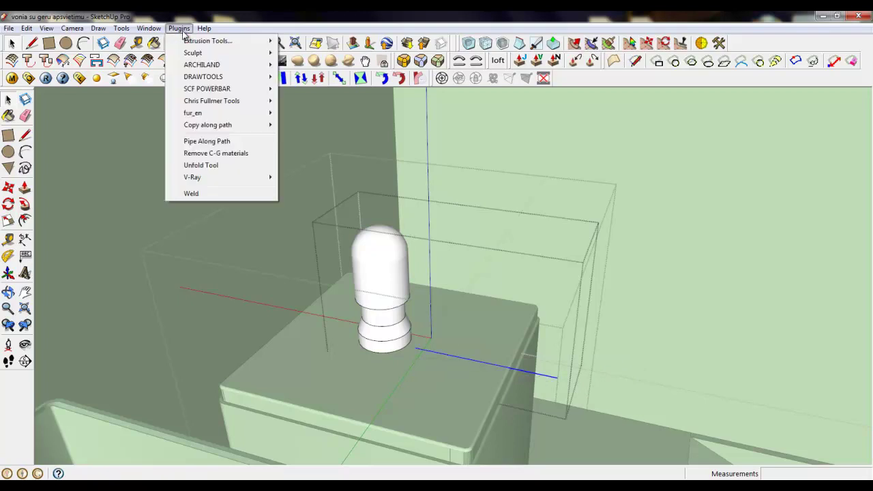
left_click(189, 191)
left_click(469, 276)
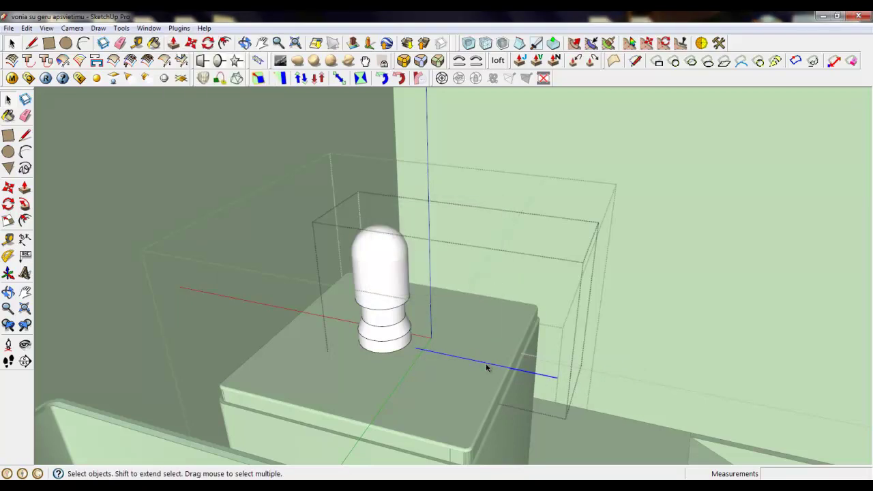
scroll(480, 372, "up", 2)
middle_click_drag(475, 371, 285, 301)
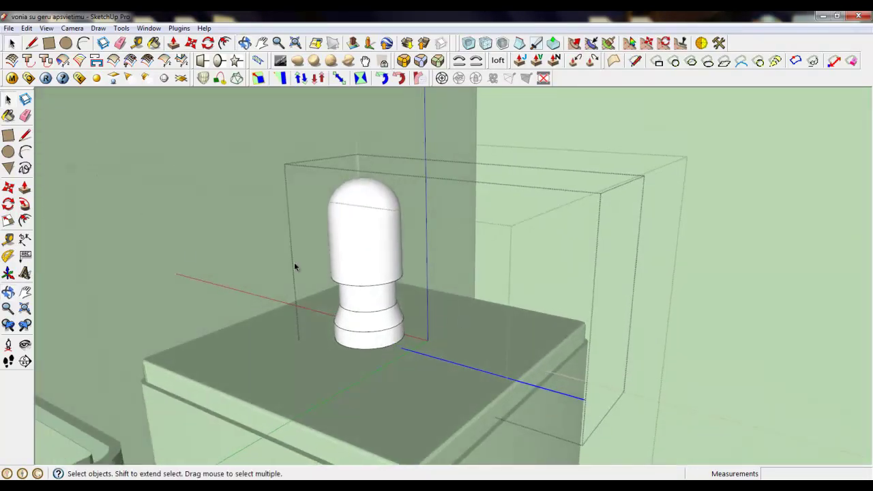
middle_click_drag(294, 266, 419, 335)
scroll(409, 320, "up", 5)
right_click(407, 309)
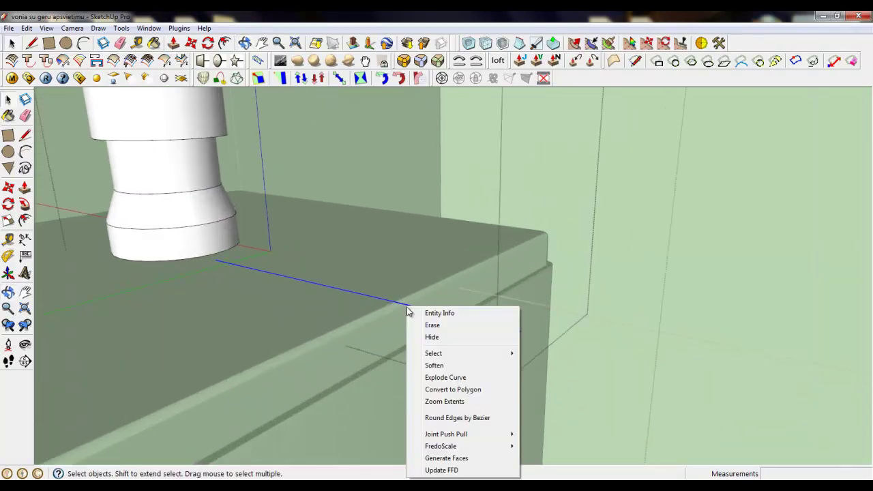
left_click(382, 303)
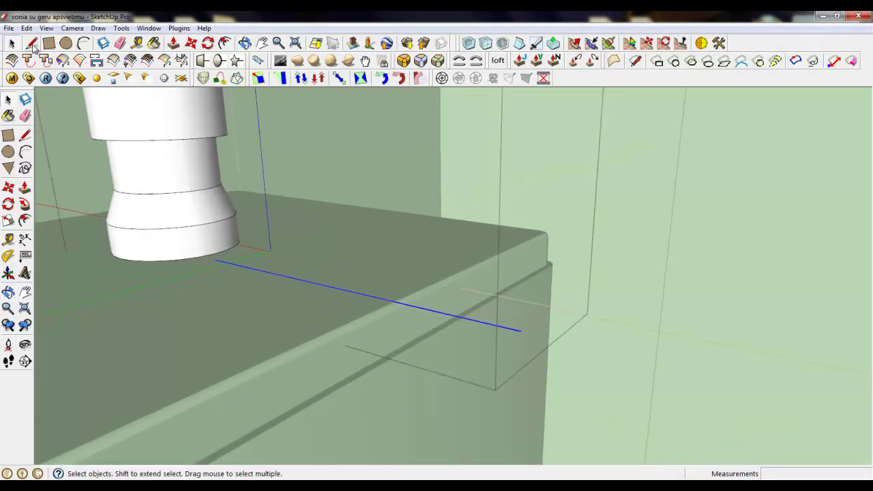
Draw a vertical line about 6,7 mm down from the welded line's outer end and a sloping line back to its start.
left_click(31, 43)
left_click(520, 330)
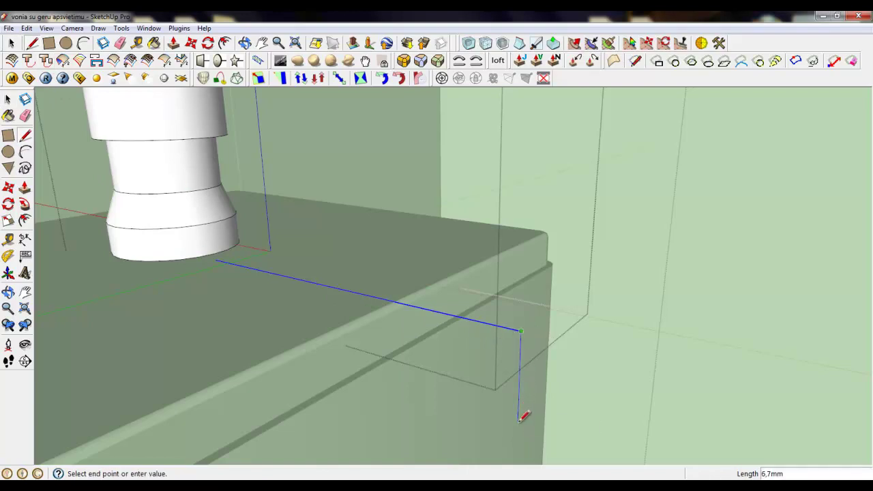
left_click(519, 418)
left_click(225, 258)
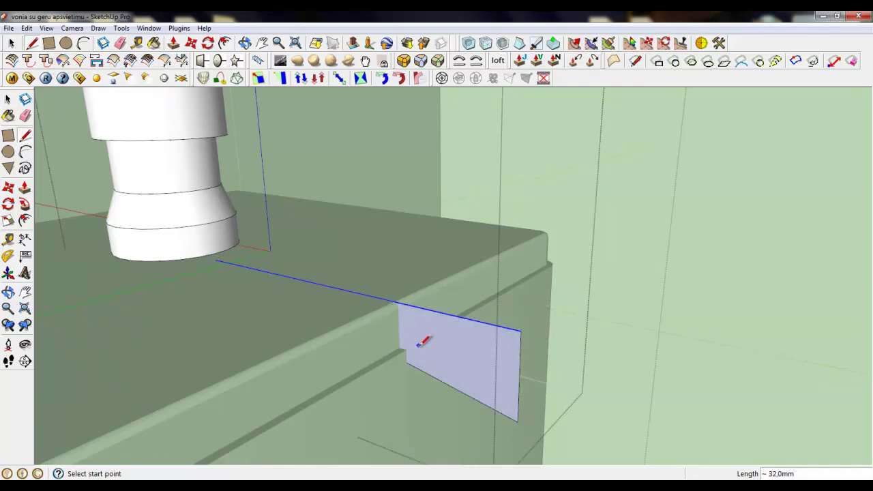
Draw a shallow upward-bulging arc from the welded line's start to the lower end of the vertical line.
middle_click_drag(422, 343, 457, 318)
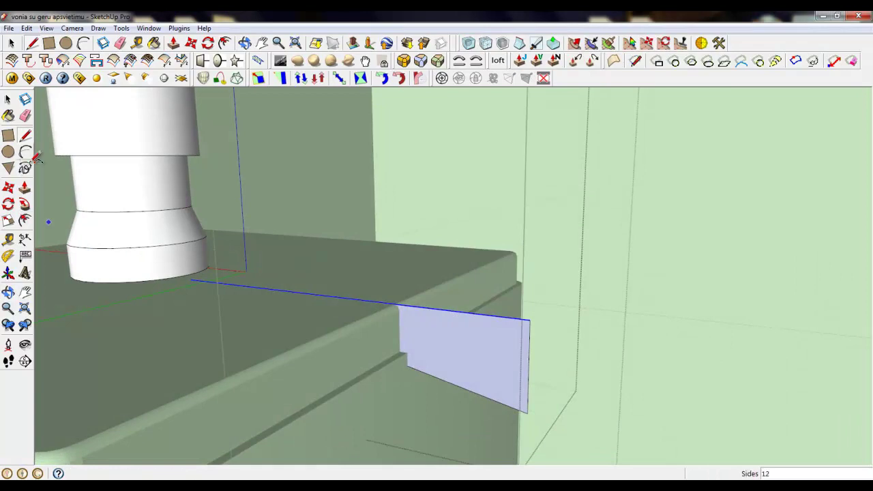
left_click(190, 279)
left_click(527, 410)
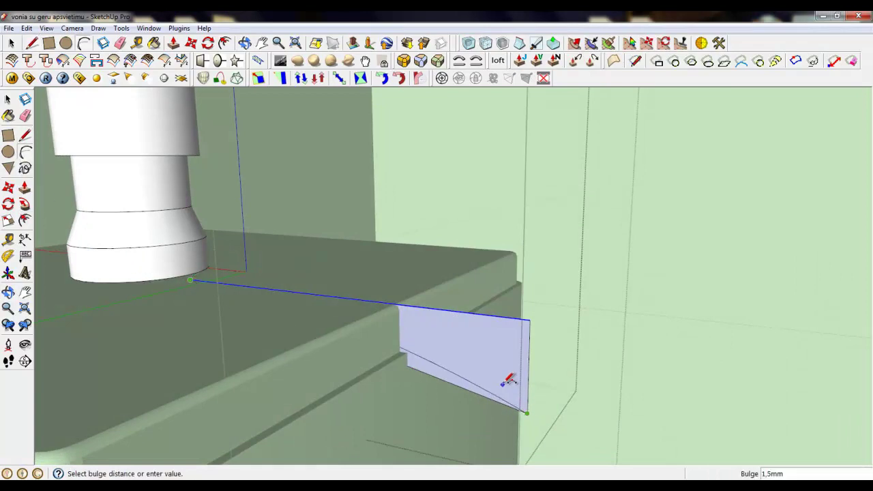
left_click(509, 369)
Erase the straight construction lines around the arc, including the short leftover segment near the pump's base.
key("e")
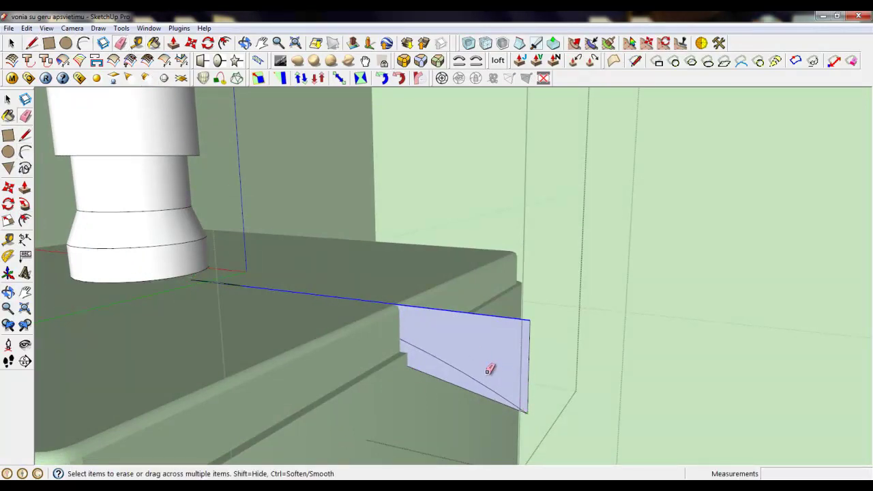
left_click_drag(507, 310, 502, 315)
left_click(439, 379)
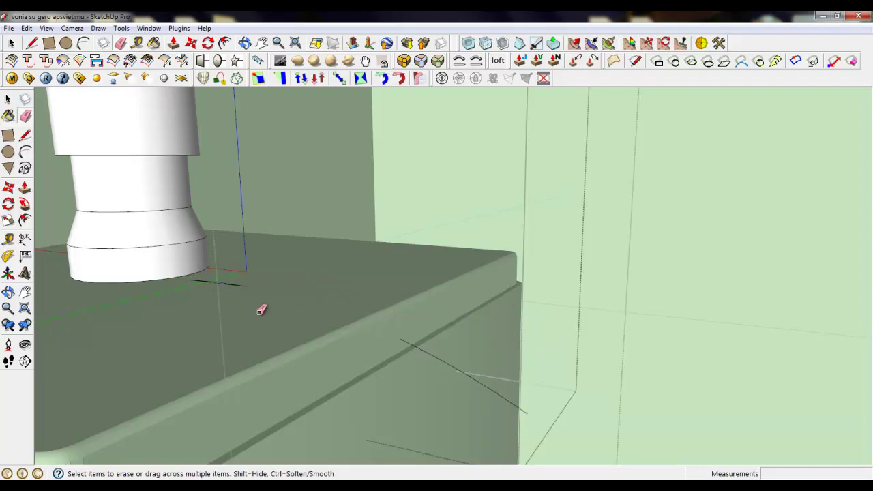
scroll(247, 294, "up", 1)
left_click(210, 276)
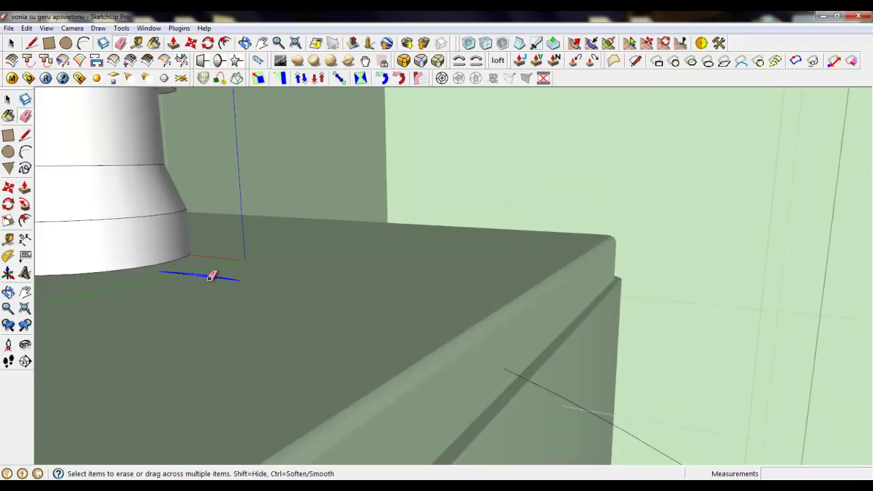
Move the arc about 19 mm straight up so its inner end meets the side of the pump's rounded head.
scroll(205, 275, "up", 2)
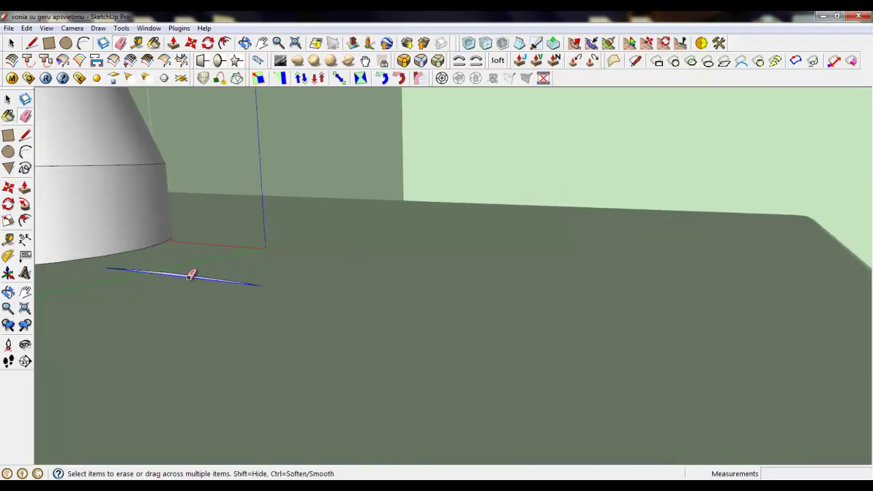
left_click(10, 43)
left_click(191, 277)
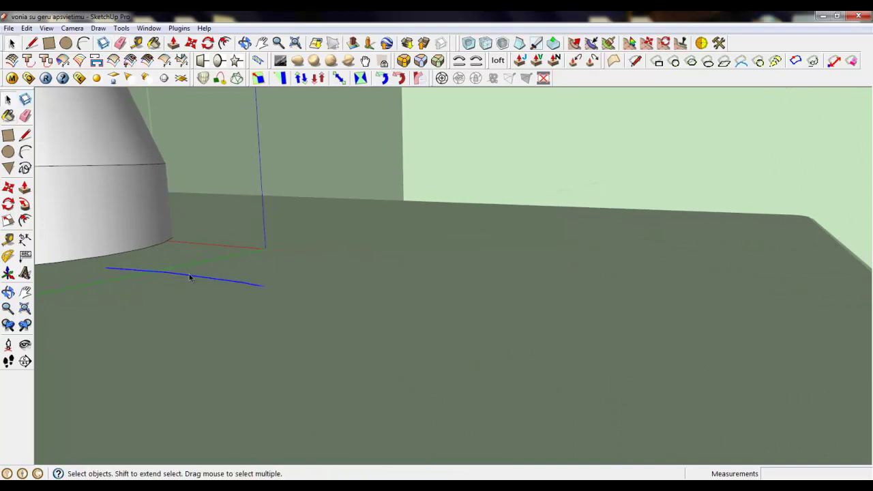
scroll(362, 436, "down", 6)
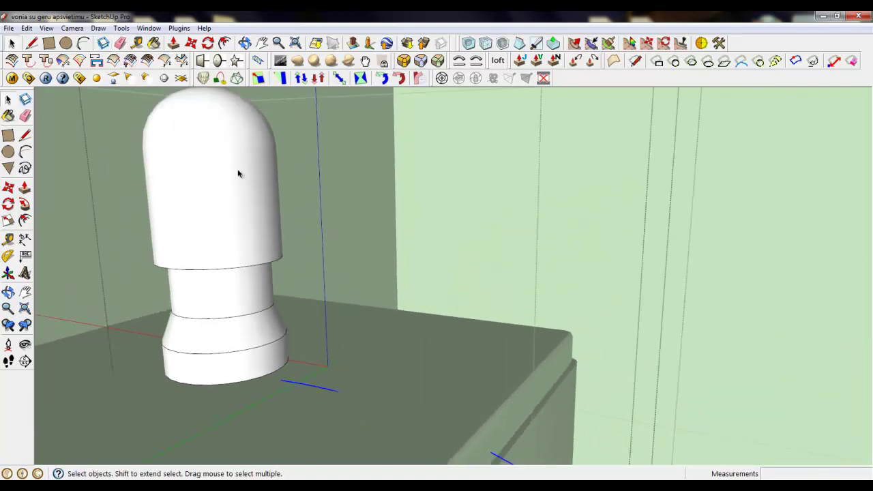
left_click(191, 43)
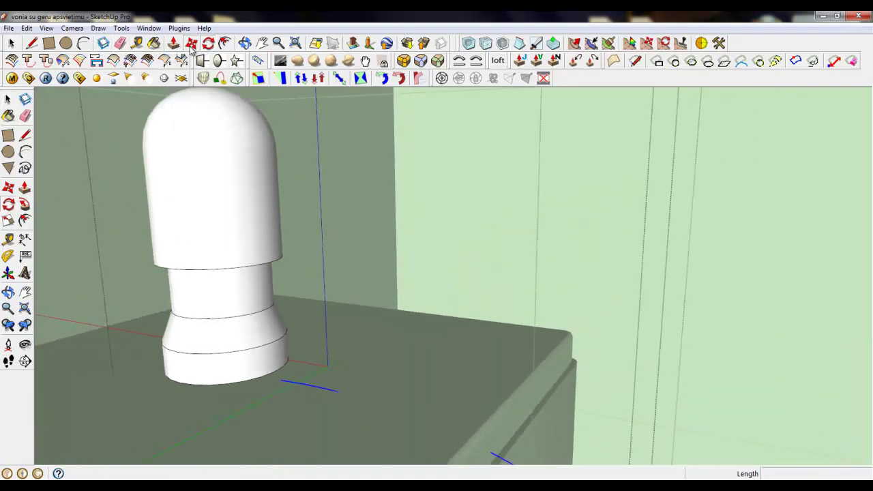
left_click(282, 380)
scroll(282, 377, "down", 3)
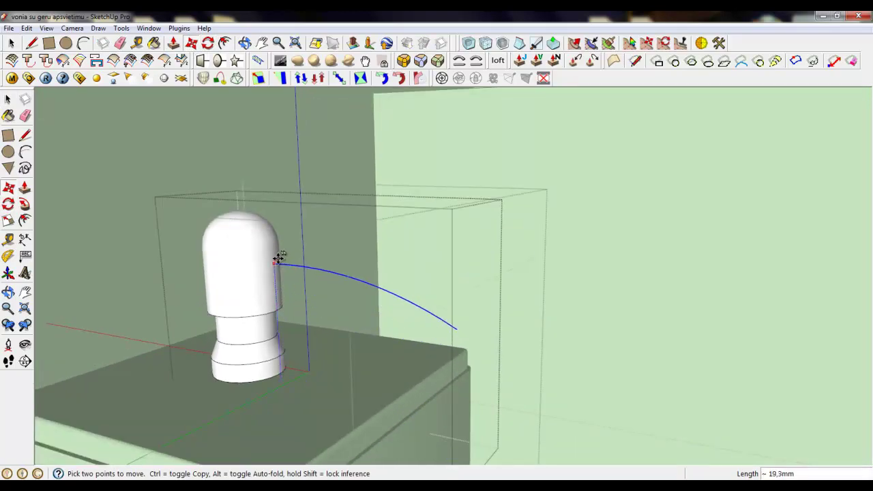
scroll(249, 244, "up", 5)
Run Pipe Along Path on the arc with a 6 mm outside diameter, 4 mm inside diameter and 24 circle segments.
middle_click_drag(273, 284, 111, 318)
scroll(250, 214, "down", 5)
middle_click_drag(250, 214, 226, 252)
scroll(227, 252, "up", 3)
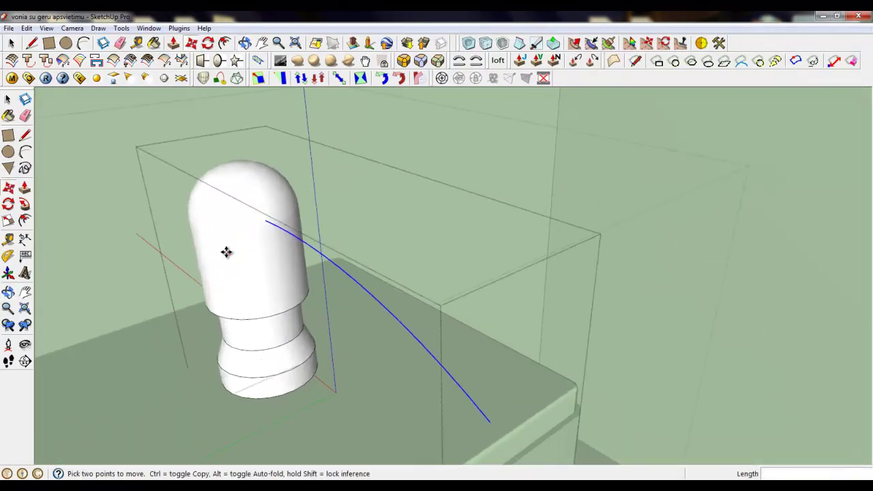
middle_click_drag(260, 220, 208, 163)
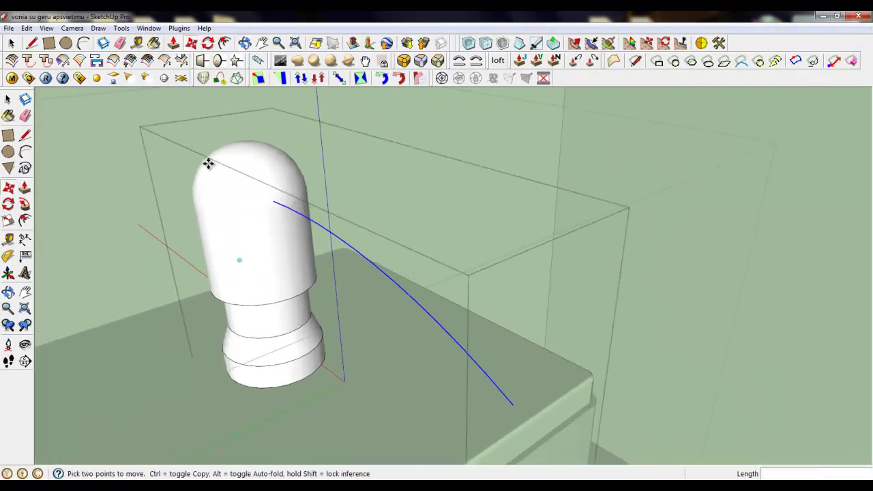
left_click(179, 28)
left_click(204, 142)
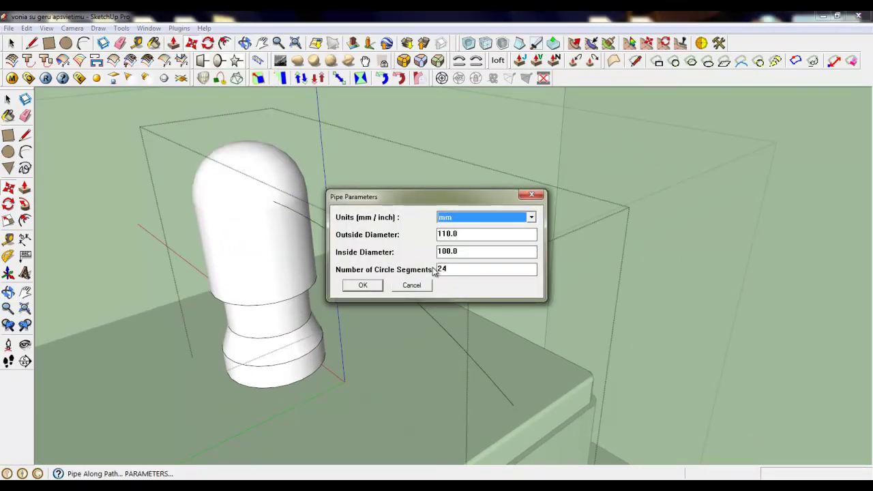
left_click_drag(450, 234, 427, 235)
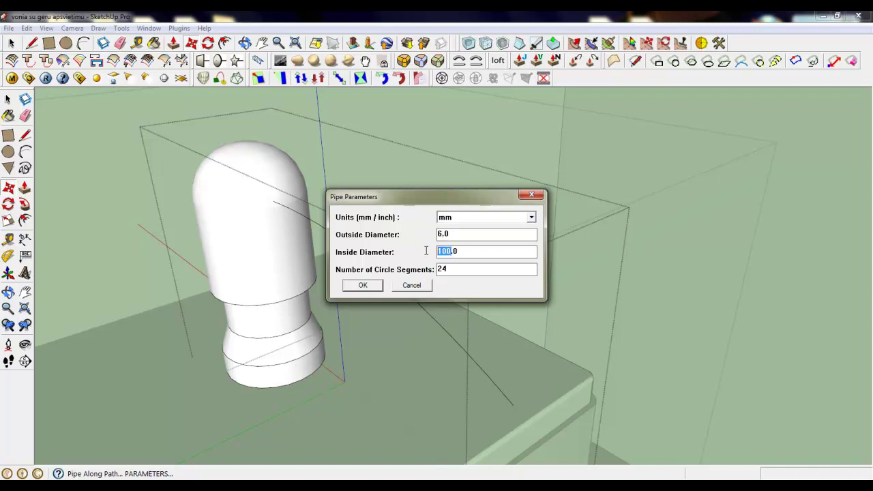
type("4")
left_click(363, 287)
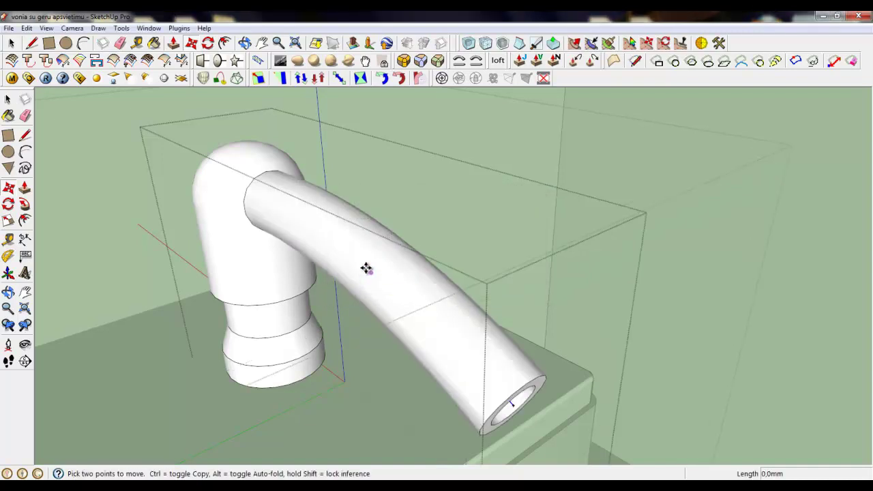
Delete the thick pipe created along the arc, keeping the arc itself.
left_click(8, 100)
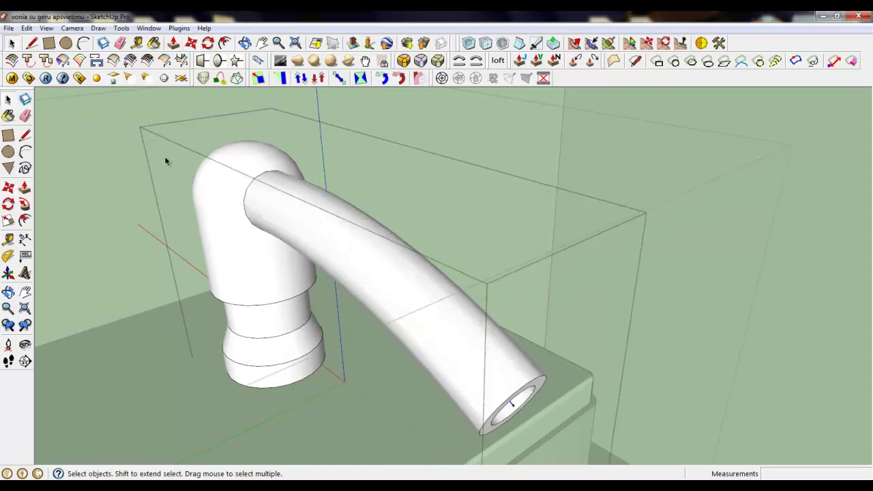
left_click(301, 236)
key("Delete")
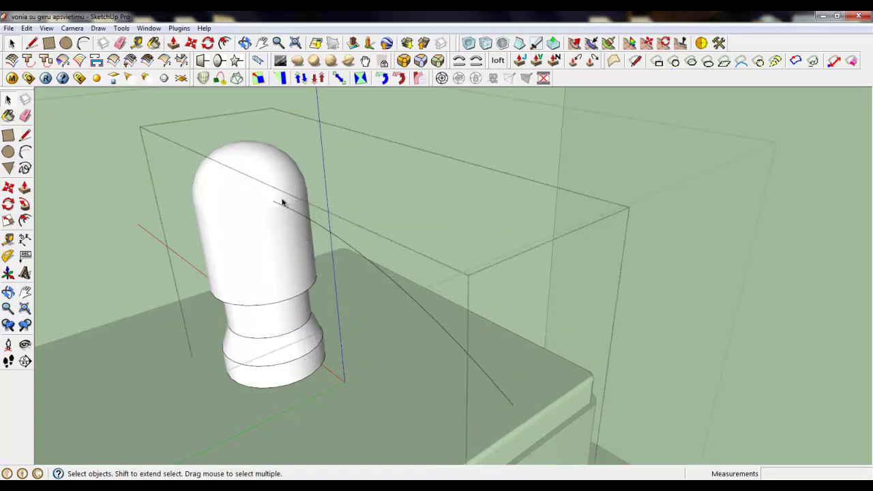
left_click(179, 28)
left_click(206, 141)
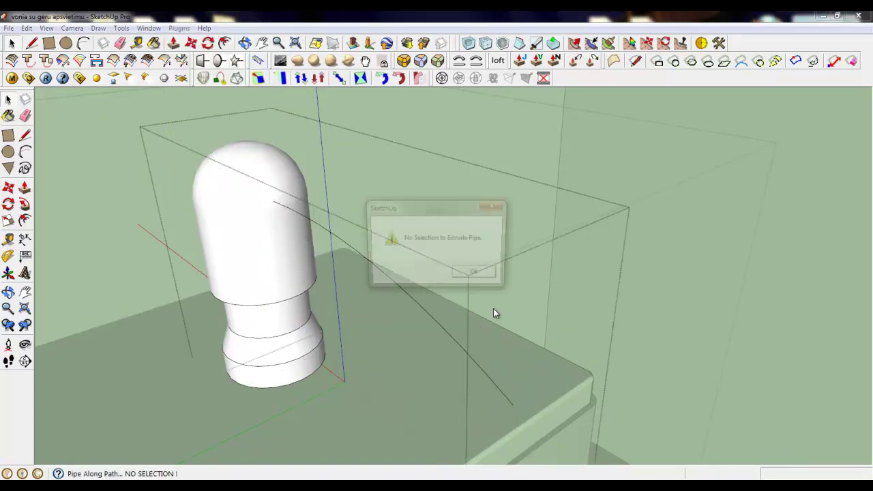
left_click(477, 274)
Select the arc beside the pump head as the path for a new Pipe Along Path spout.
left_click(321, 229)
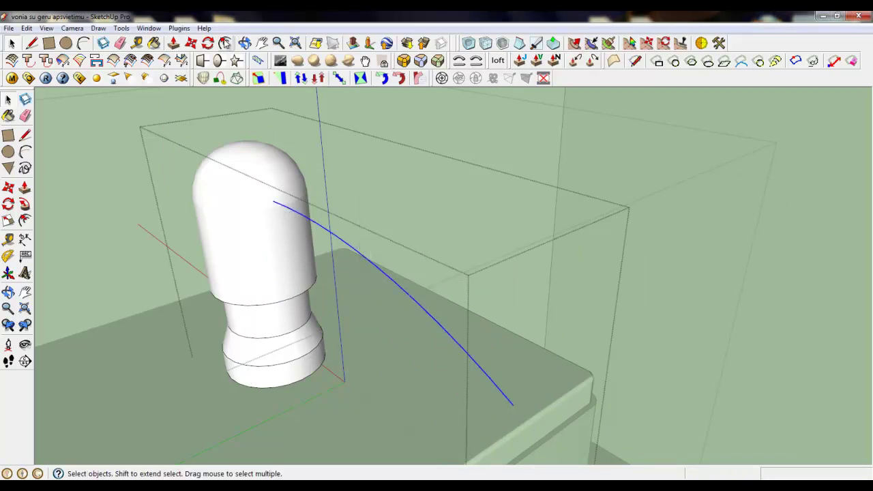
left_click(180, 28)
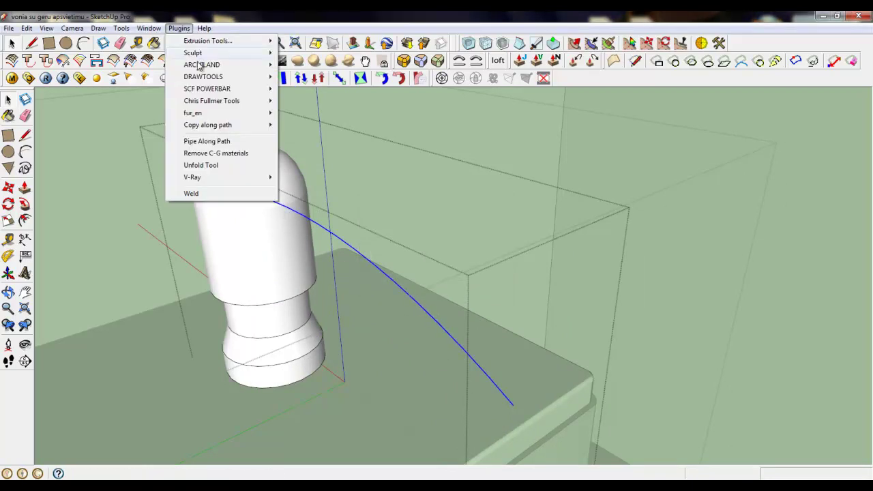
Try a pipe along the spout curve with 3 mm outside and 2 mm inside diameter, and delete it after checking its joint.
left_click(206, 142)
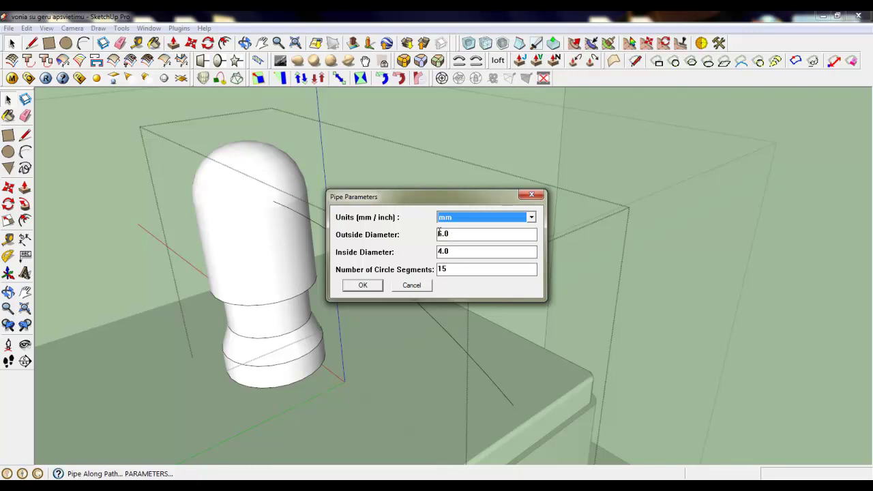
left_click_drag(440, 233, 432, 233)
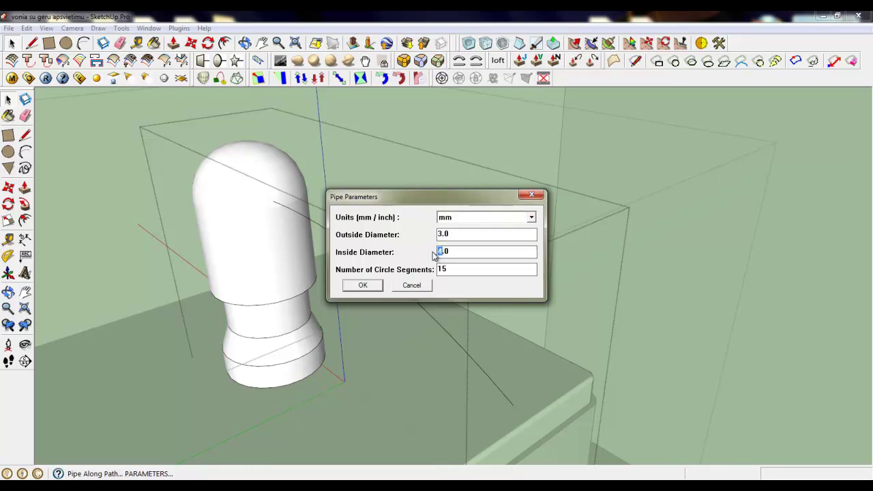
left_click(381, 284)
left_click(376, 274)
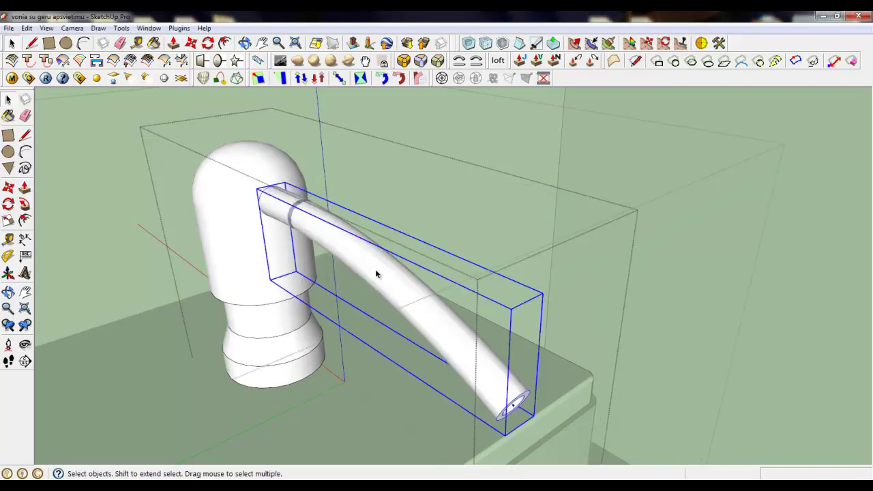
scroll(270, 211, "up", 4)
middle_click_drag(279, 203, 345, 217)
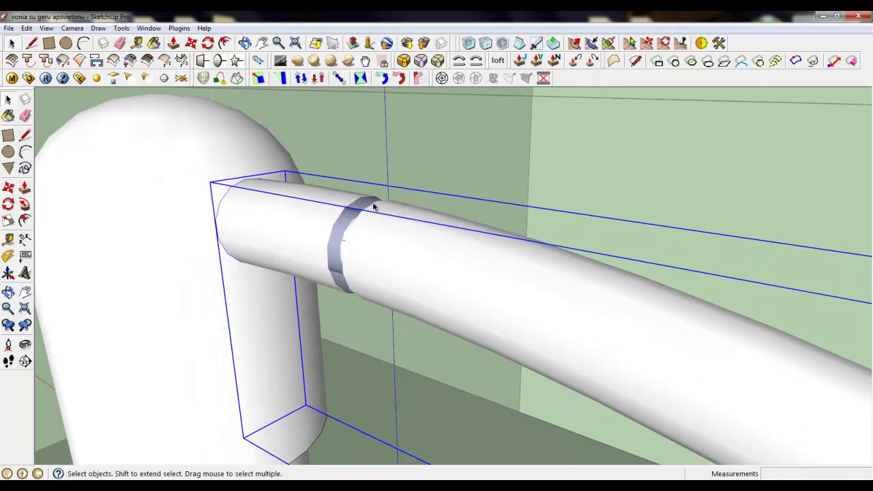
scroll(230, 196, "down", 5)
key("Delete")
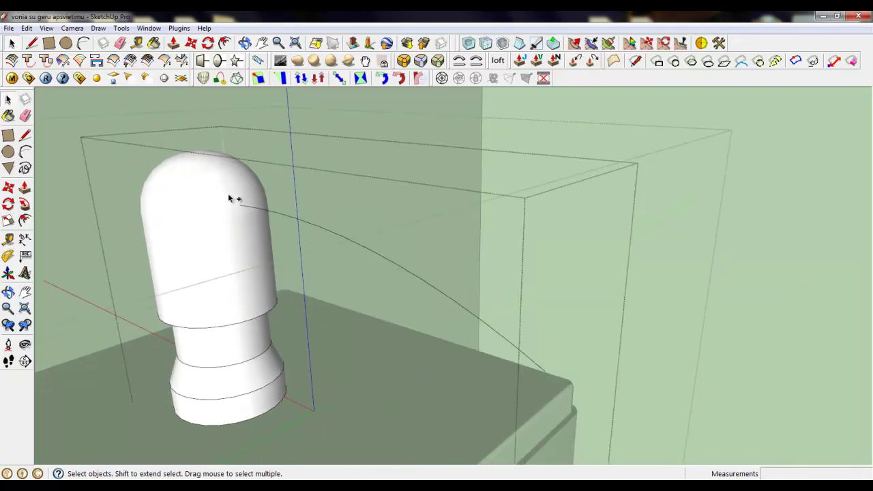
Scale the spout curve up uniformly by a factor of 4.
left_click(267, 213)
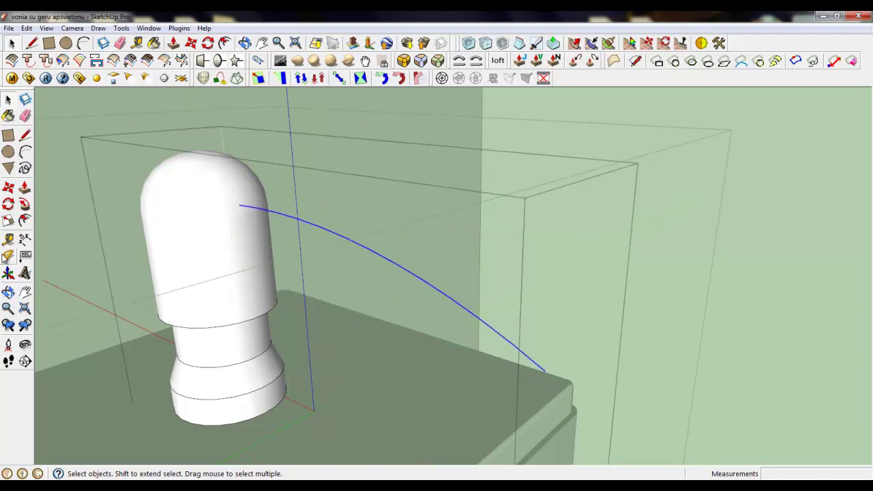
left_click(8, 221)
scroll(225, 286, "down", 5)
left_click_drag(208, 272, 475, 265)
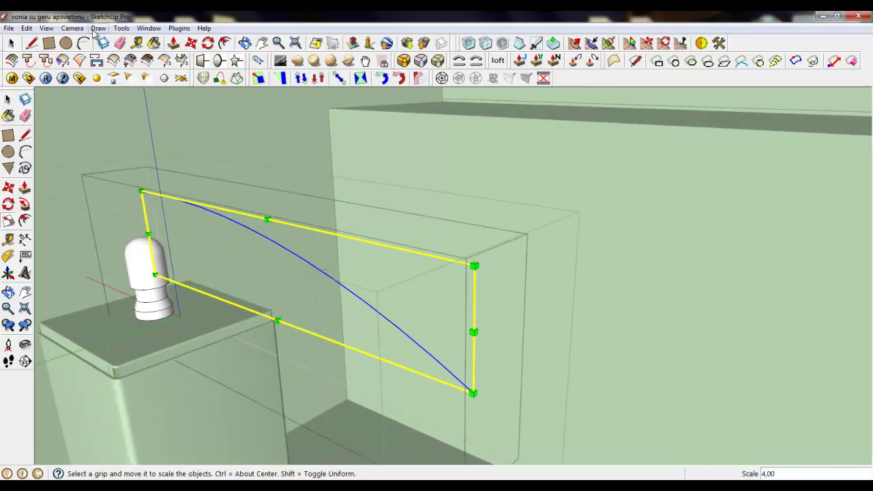
Build a hollow pipe along the enlarged curve with a 12 mm outside diameter and 15 circle segments.
left_click(178, 28)
left_click(208, 142)
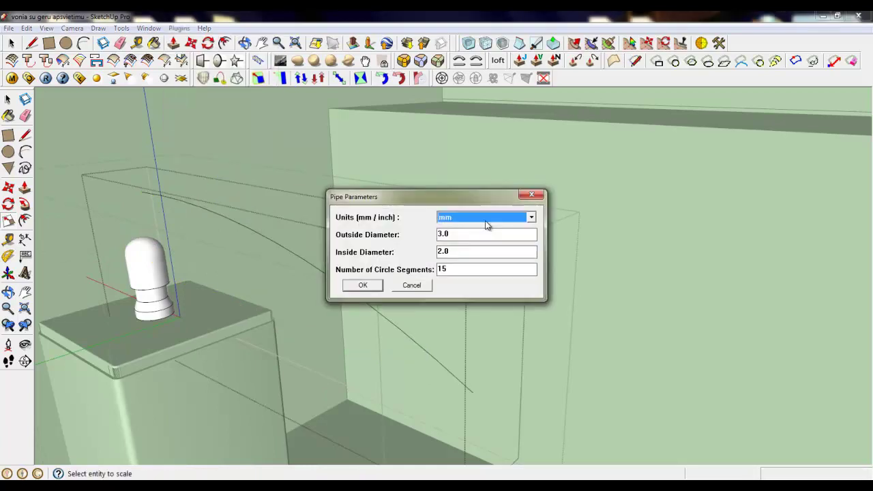
left_click(442, 233)
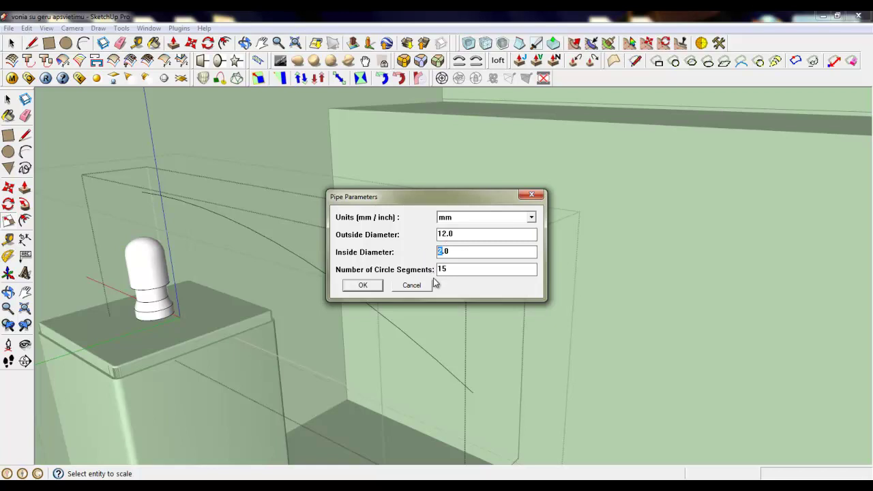
left_click(363, 285)
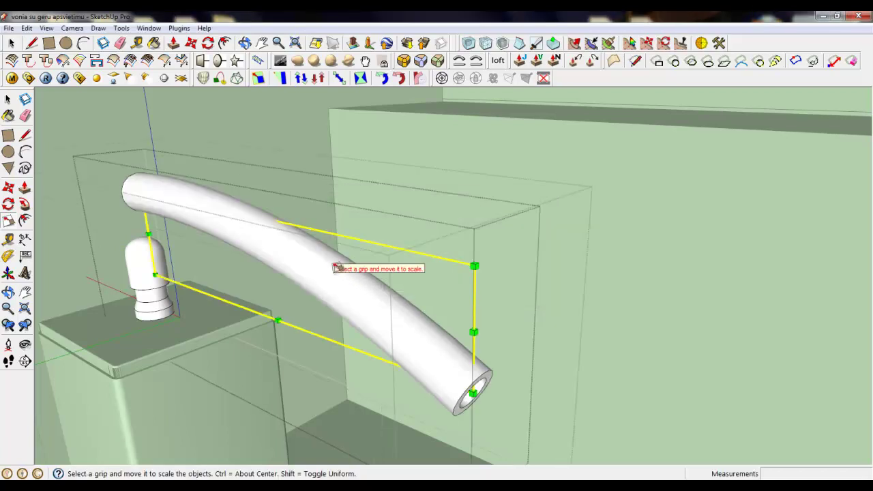
Scale the new pipe group down uniformly to about 0.21 of its size.
left_click(11, 43)
left_click(318, 281)
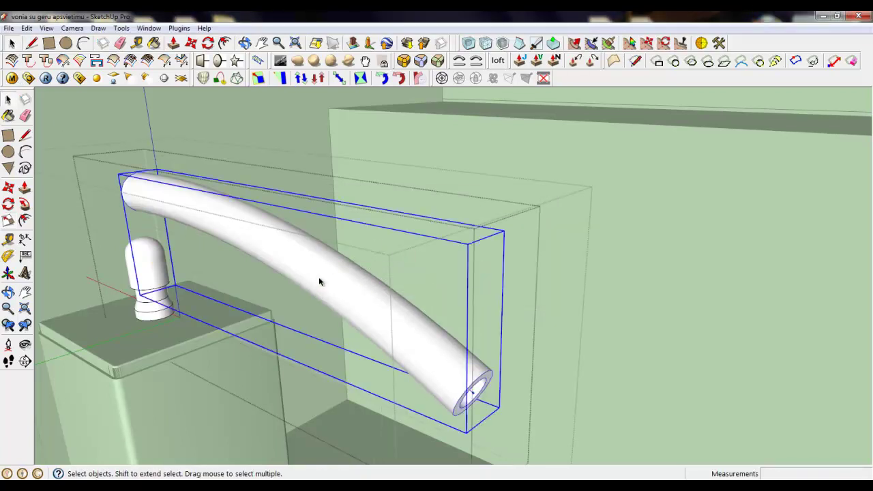
left_click(8, 220)
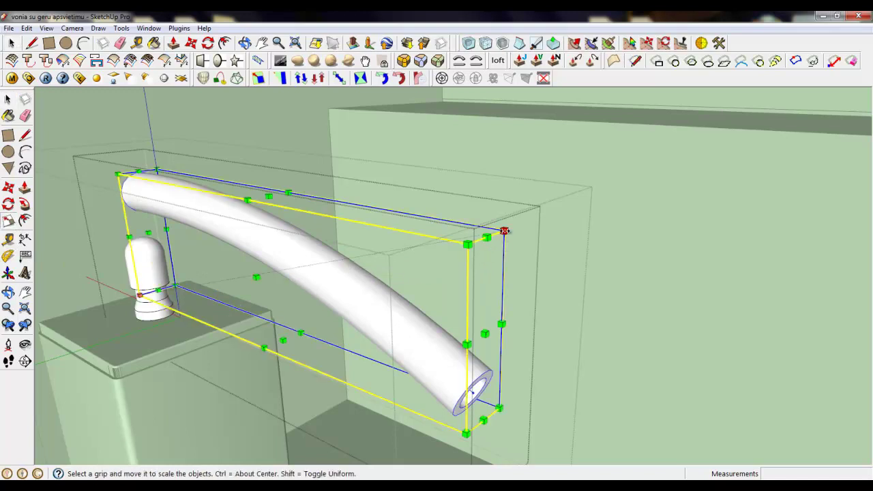
left_click_drag(502, 230, 312, 262)
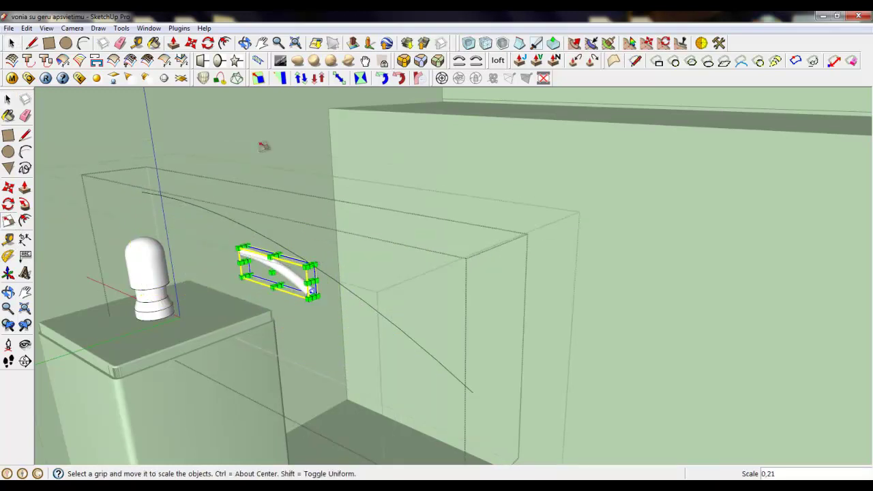
Move the reduced pipe by its upper end towards the side of the dispenser's pump head.
key("m")
scroll(251, 244, "up", 5)
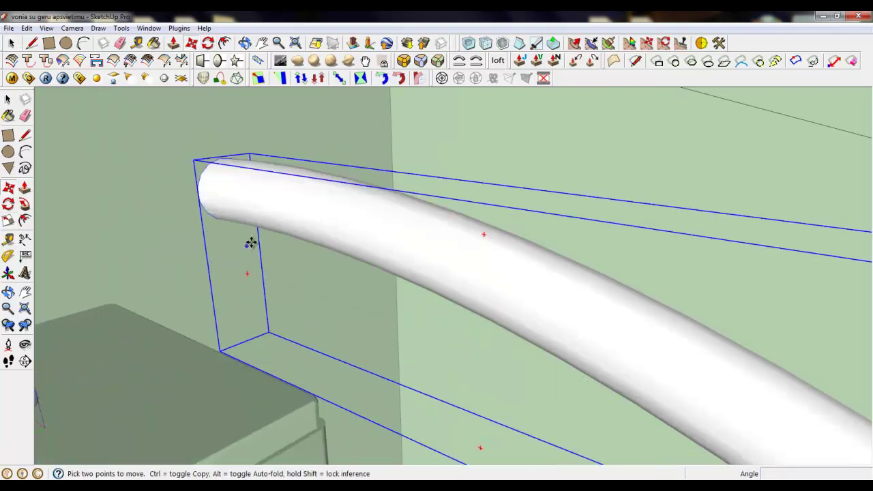
left_click(206, 191)
scroll(231, 283, "down", 5)
scroll(132, 282, "up", 3)
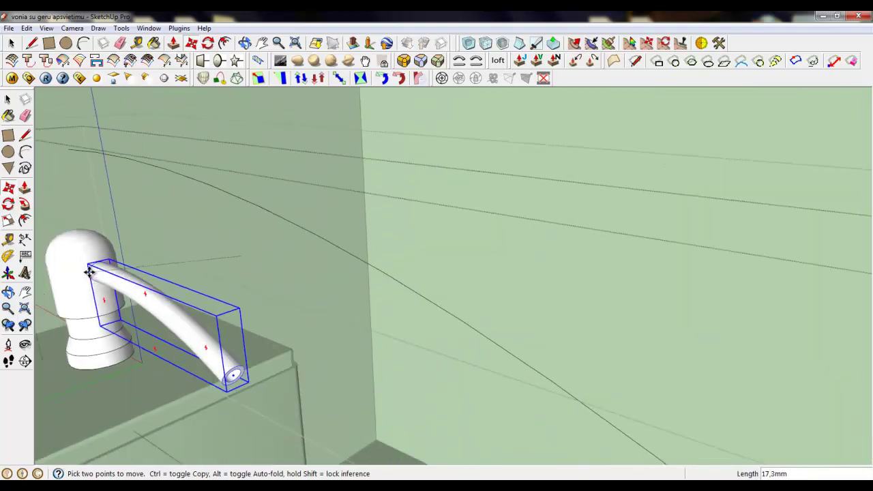
left_click(91, 256)
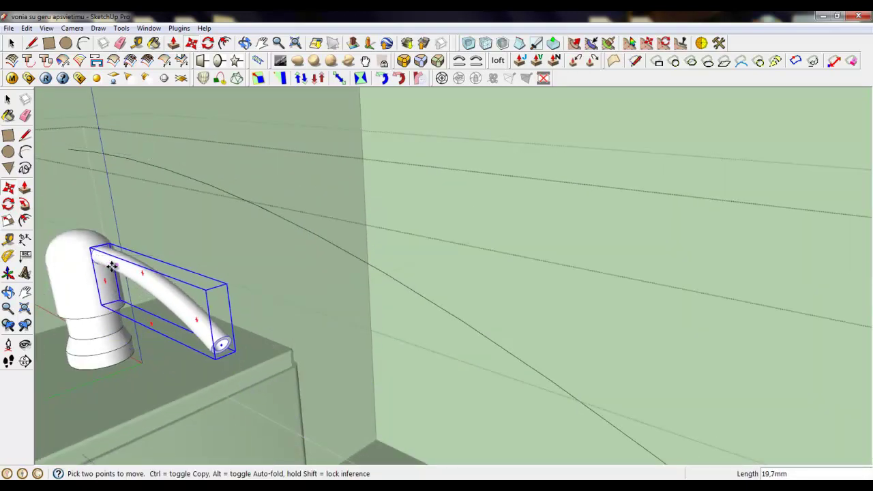
Reposition the pipe in depth so its upper end meets the side of the pump head.
scroll(112, 267, "down", 3)
middle_click_drag(112, 267, 398, 291)
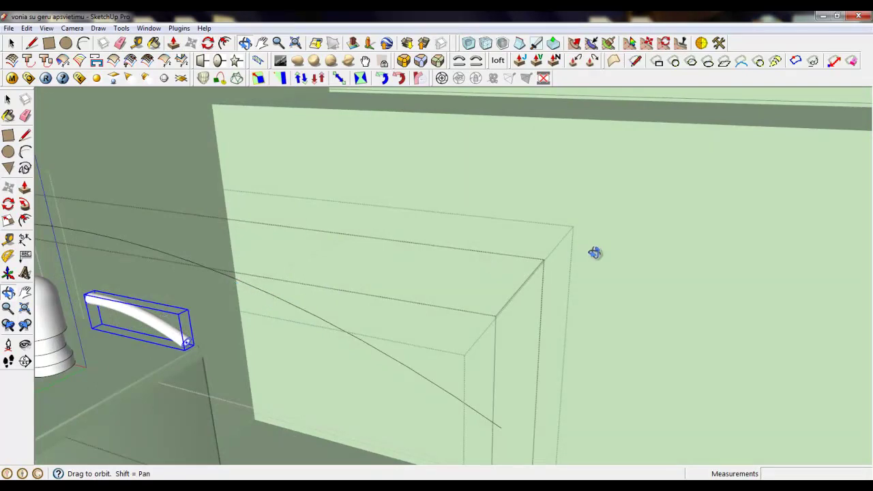
middle_click_drag(179, 285, 153, 351)
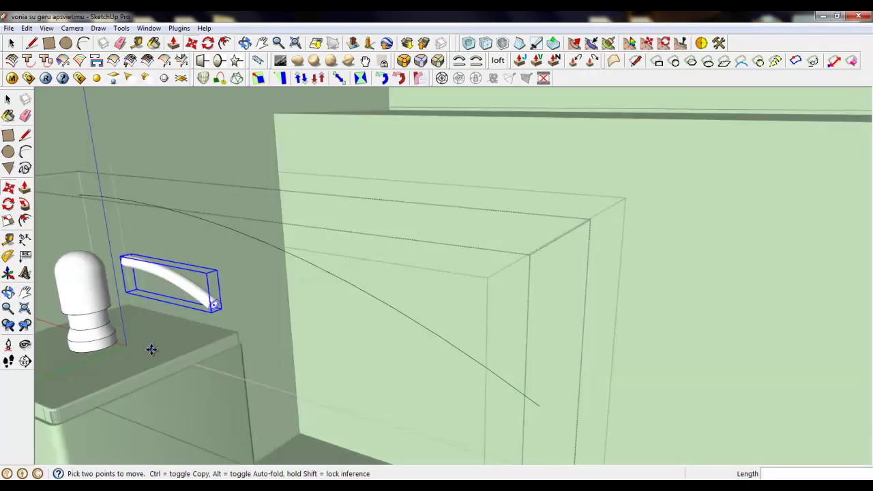
scroll(347, 308, "down", 3)
scroll(123, 317, "up", 4)
scroll(253, 290, "up", 3)
middle_click_drag(260, 291, 286, 293)
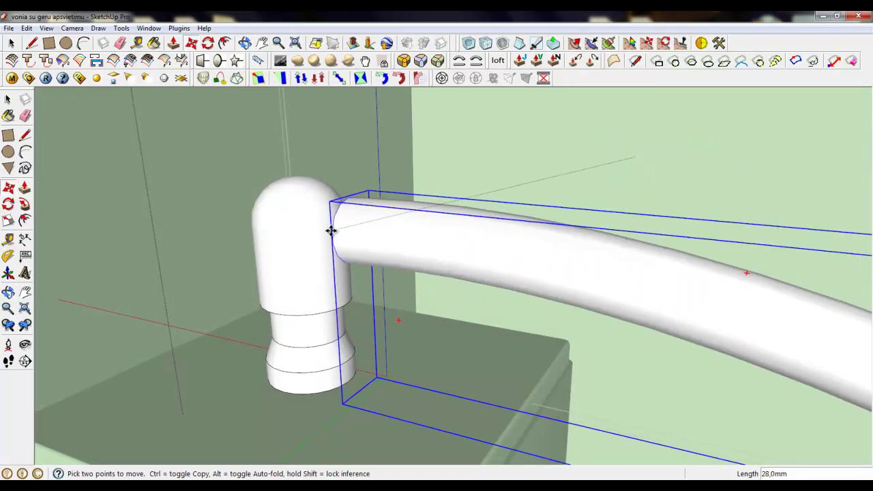
left_click(333, 240)
middle_click_drag(333, 240, 314, 248)
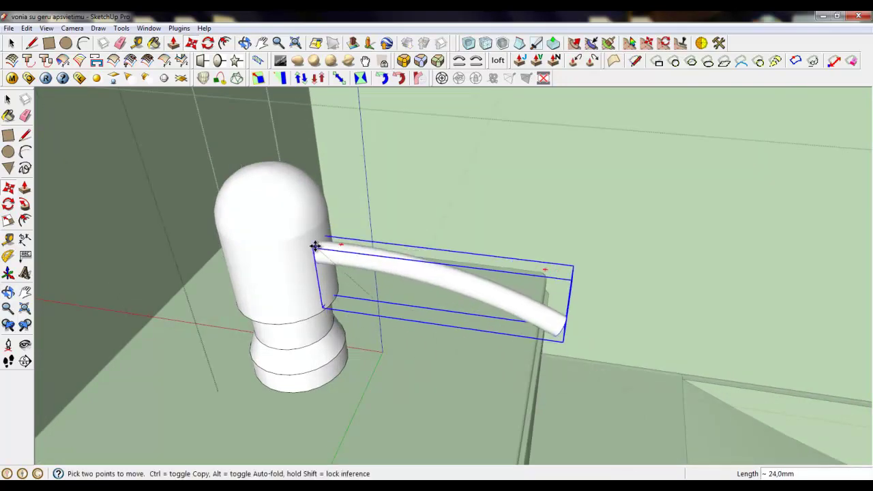
scroll(353, 253, "up", 3)
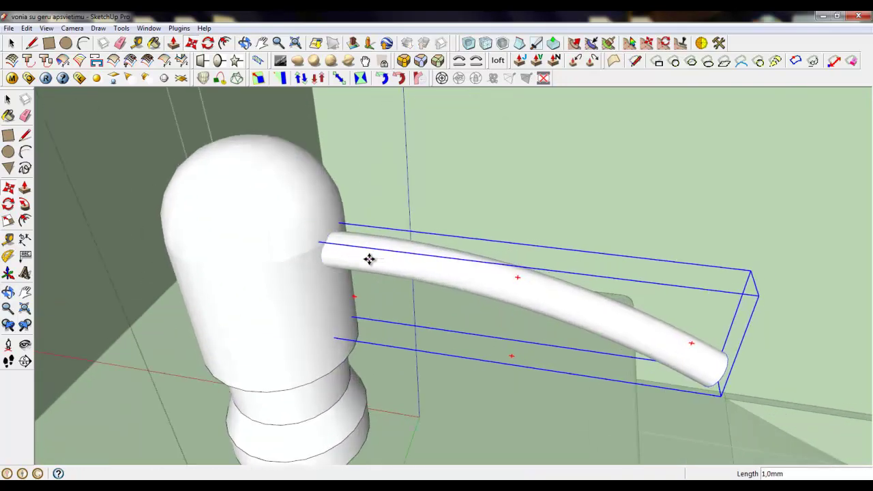
Nudge the spout sideways to line it up with the pump head as seen from the front.
middle_click_drag(371, 257, 121, 189)
scroll(391, 238, "down", 2)
scroll(390, 239, "up", 2)
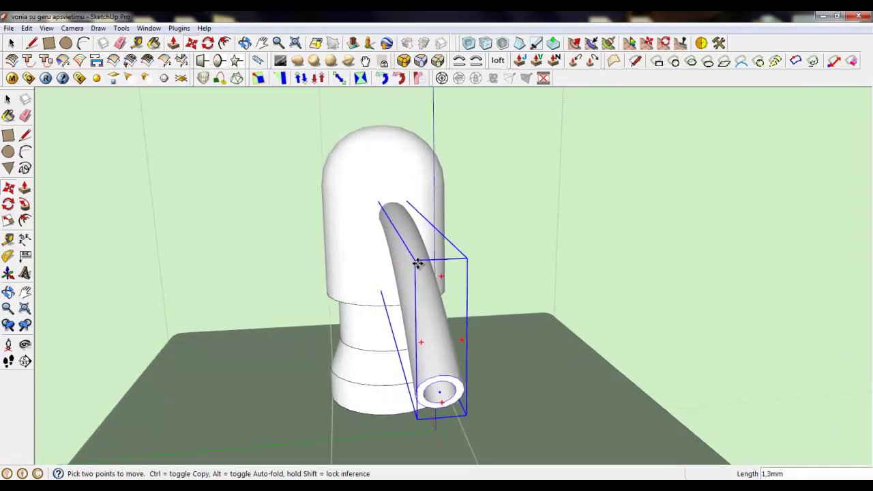
left_click(425, 260)
key("space")
Open the spout group and round the inner and outer edges of its end face with 0.3 mm offset and 2 segments.
scroll(458, 366, "up", 2)
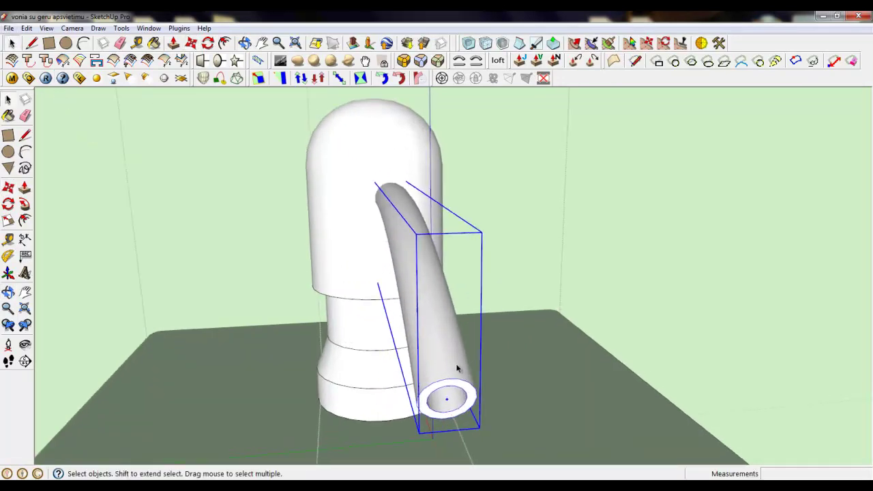
middle_click_drag(457, 367, 446, 321)
double_click(460, 388)
scroll(461, 394, "up", 2)
scroll(464, 401, "up", 2)
left_click(466, 387)
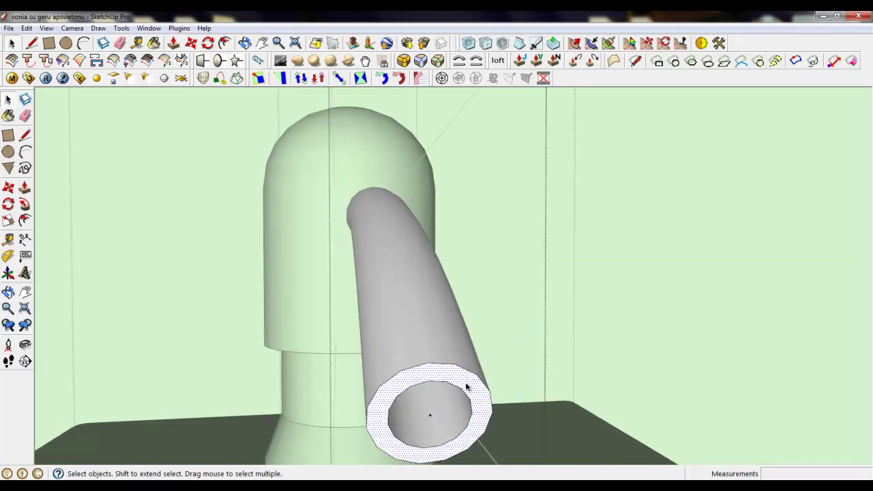
left_click(403, 60)
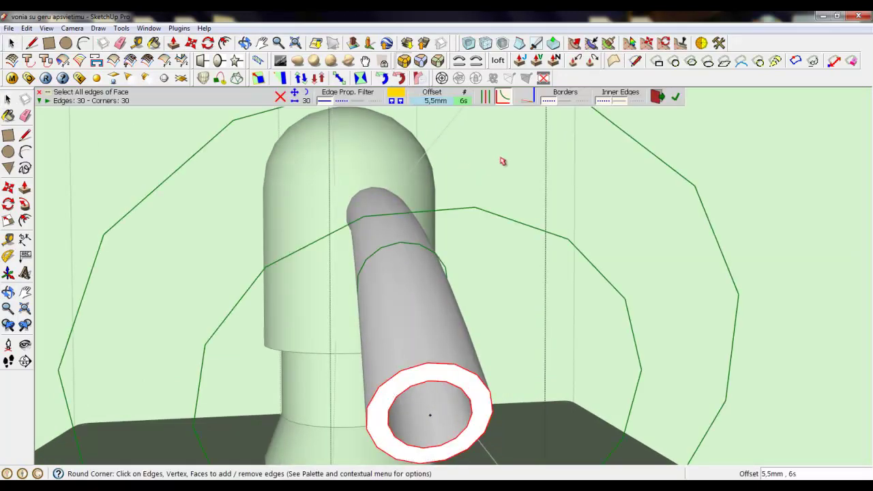
left_click(435, 101)
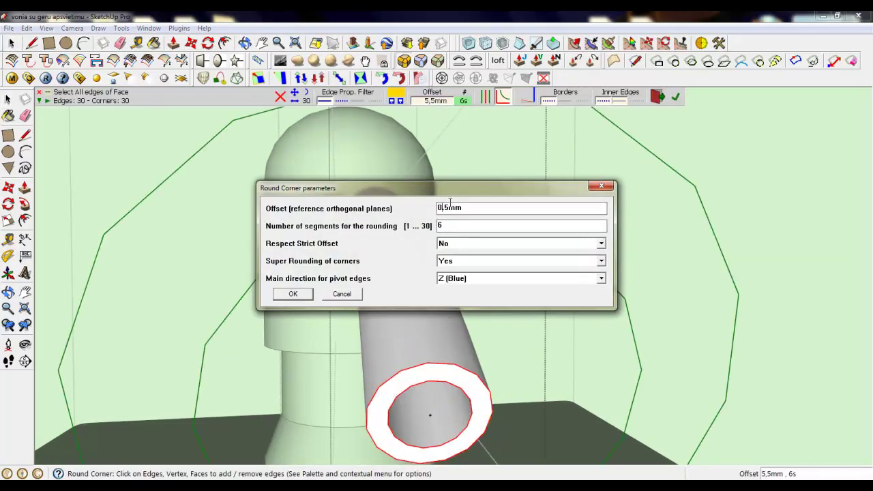
left_click(291, 295)
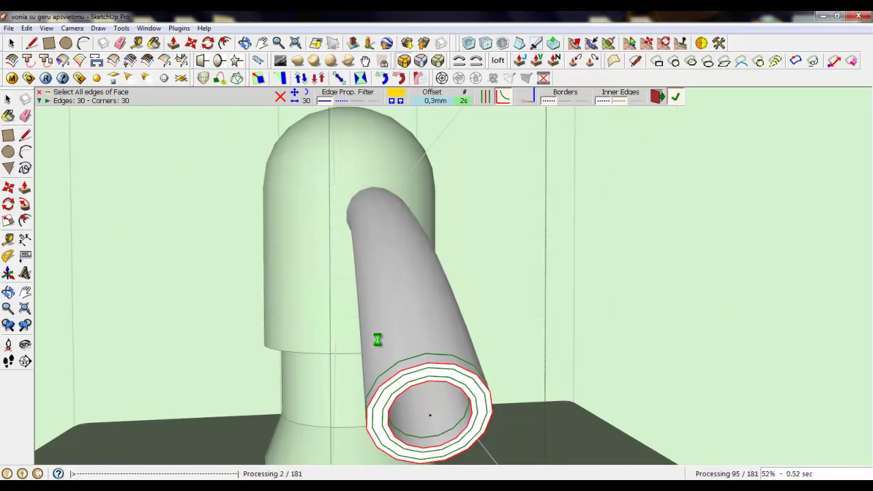
Delete the surplus geometry inside the spout's opening and close the spout group.
left_click(21, 45)
left_click(403, 407)
key("Delete")
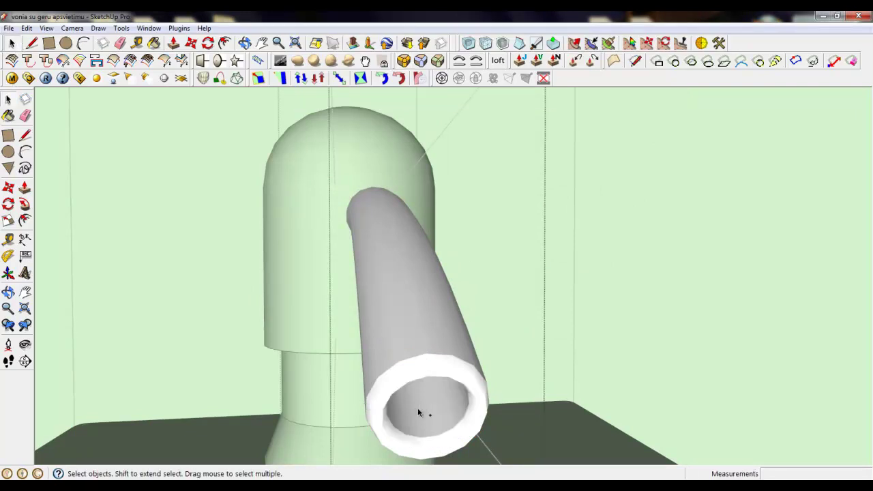
scroll(420, 404, "down", 5)
right_click(494, 258)
left_click(508, 267)
scroll(508, 256, "down", 5)
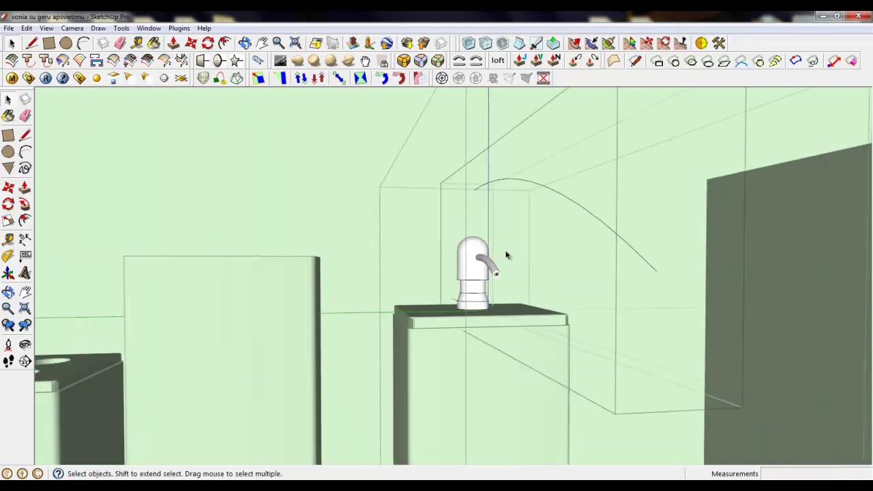
Delete the leftover enlarged guide curve above the dispenser.
middle_click_drag(507, 255, 512, 273)
right_click(493, 188)
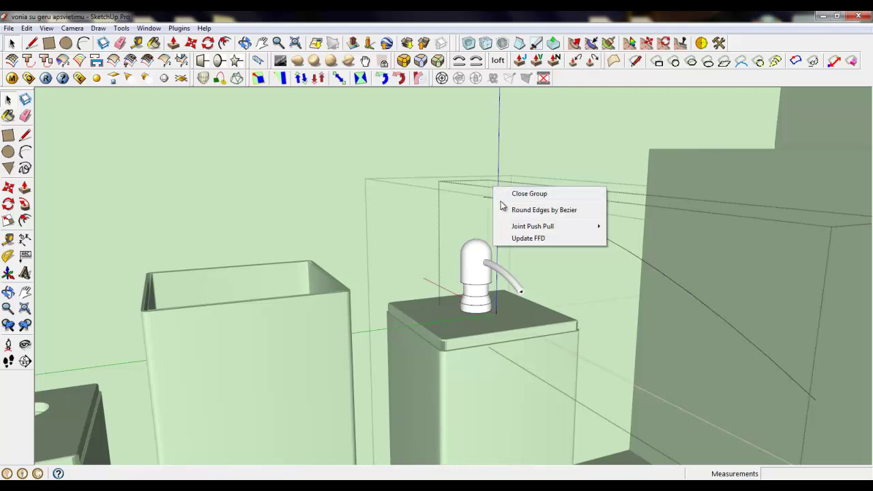
left_click(488, 198)
key("Delete")
Close the dispenser group and its enclosing group to return to the whole bathroom model.
right_click(488, 180)
left_click(507, 187)
scroll(553, 157, "down", 8)
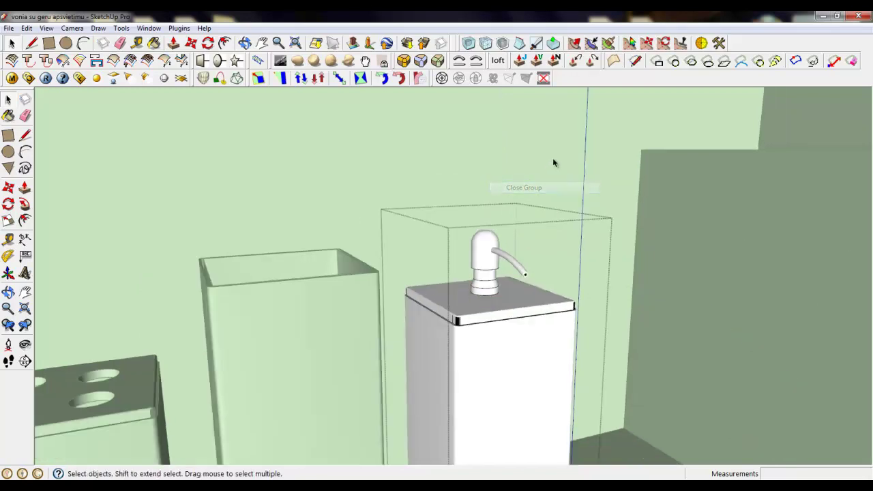
scroll(542, 167, "up", 1)
right_click(477, 128)
left_click(497, 134)
scroll(325, 312, "down", 6)
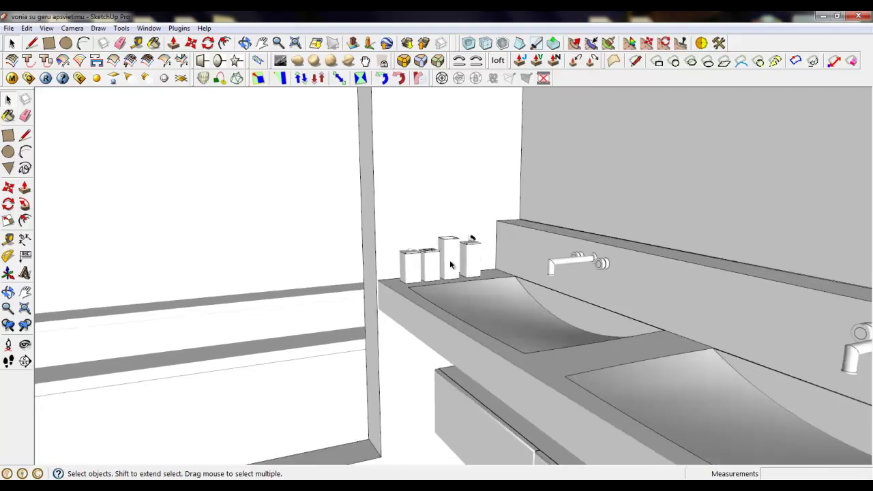
middle_click_drag(436, 265, 443, 283)
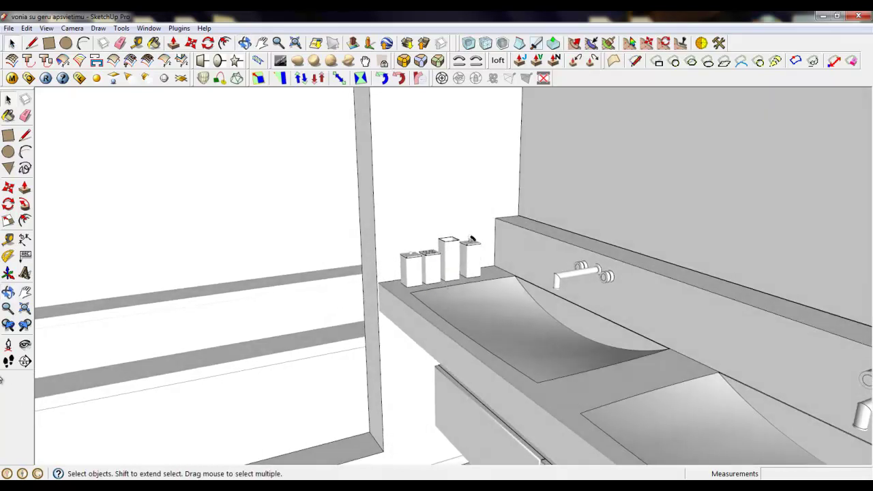
Round the outer edges of the window recess with an offset of 1.3 mm and 3 segments.
left_click(24, 344)
left_click_drag(203, 389, 3, 60)
left_click(11, 42)
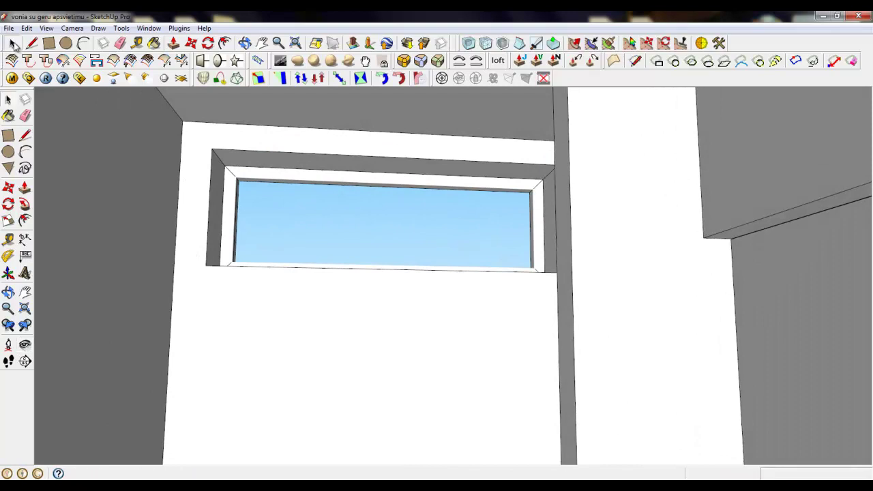
left_click(222, 152)
left_click(223, 150)
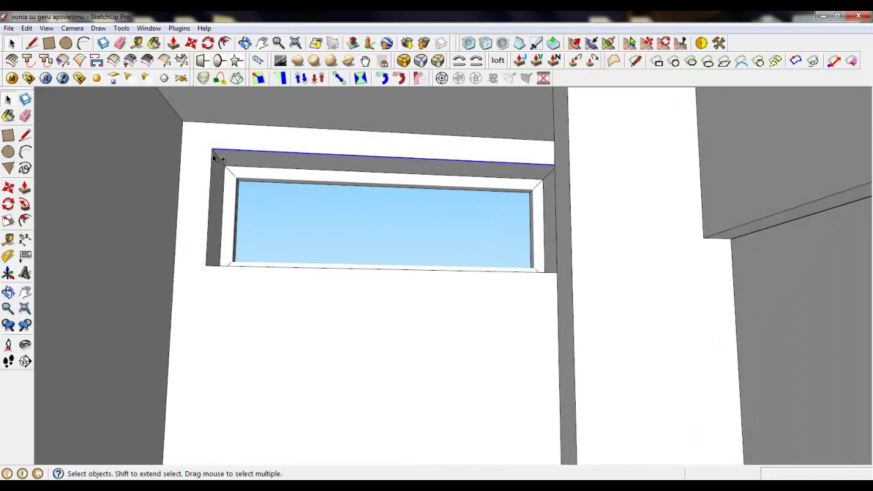
left_click(212, 155, "shift")
left_click(248, 266, "shift")
scroll(476, 168, "up", 1)
scroll(476, 171, "up", 1)
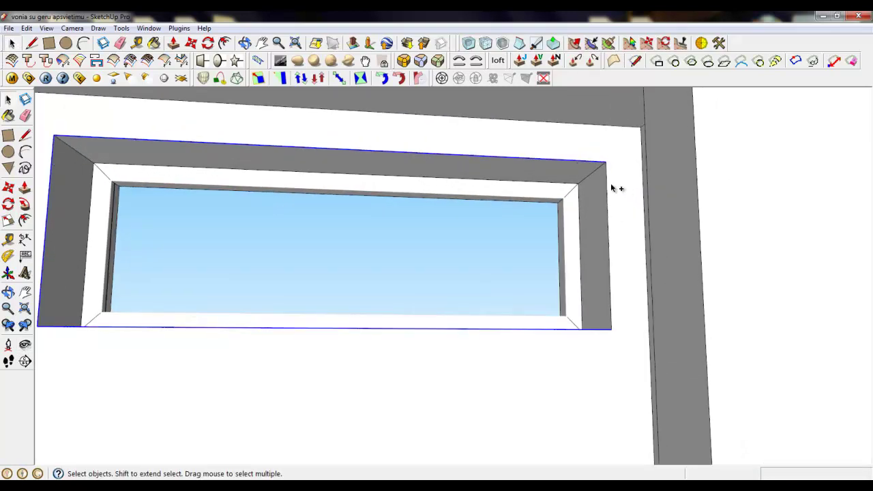
left_click(403, 61)
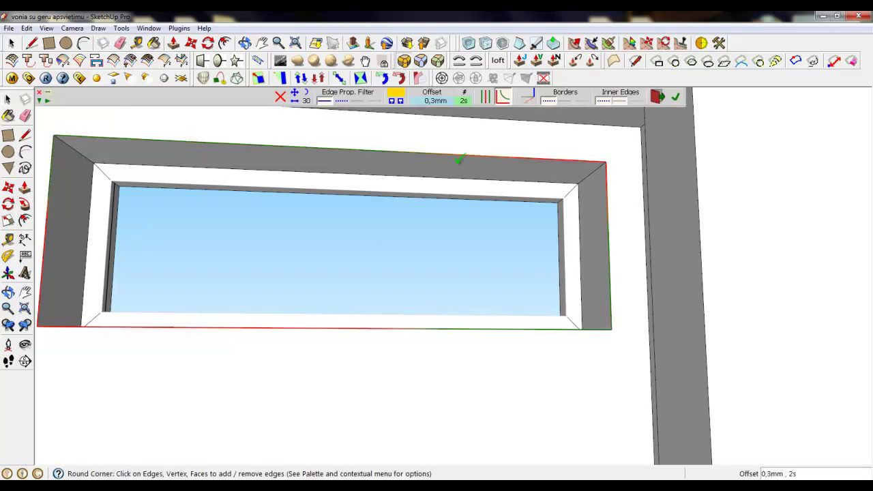
left_click(431, 101)
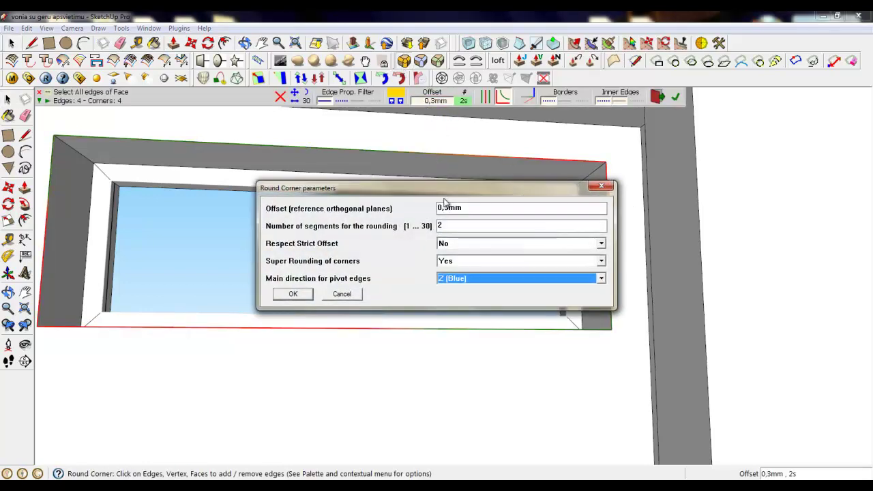
left_click_drag(442, 206, 438, 208)
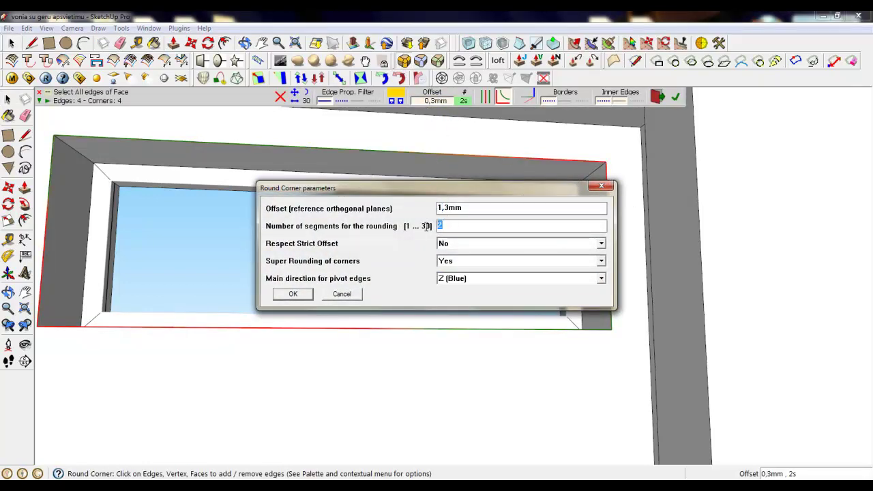
left_click(293, 294)
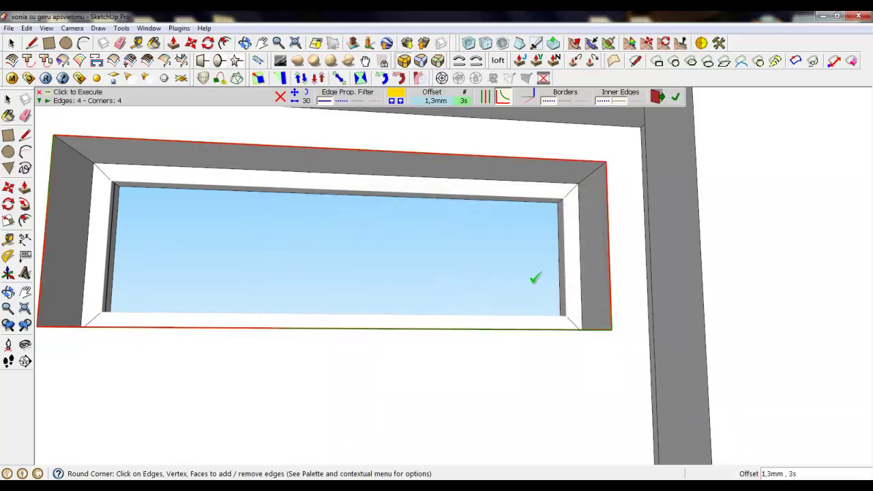
left_click(675, 97)
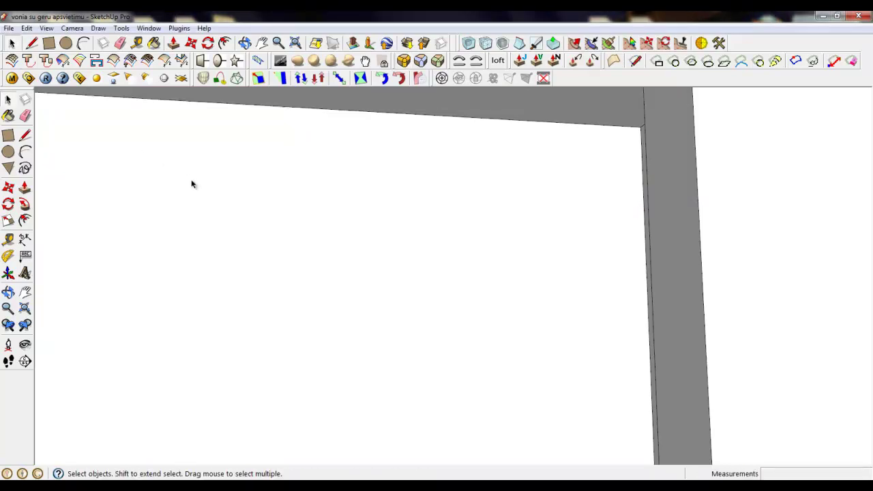
Outline a 36 mm high strip directly below the front edge of the ledge in front of the bathtub.
left_click(25, 344)
left_click_drag(331, 179, 347, 302)
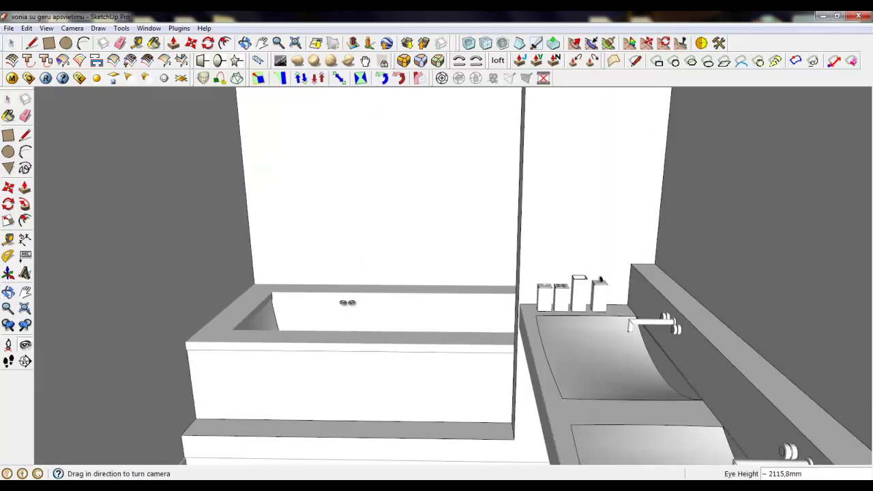
scroll(253, 464, "up", 4)
scroll(408, 226, "down", 2)
scroll(404, 307, "up", 2)
middle_click_drag(464, 332, 481, 333)
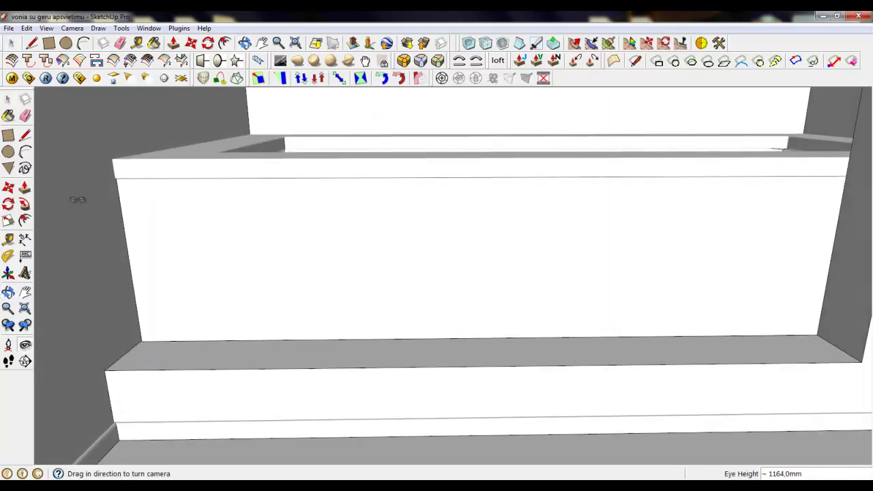
left_click(31, 44)
left_click(104, 372)
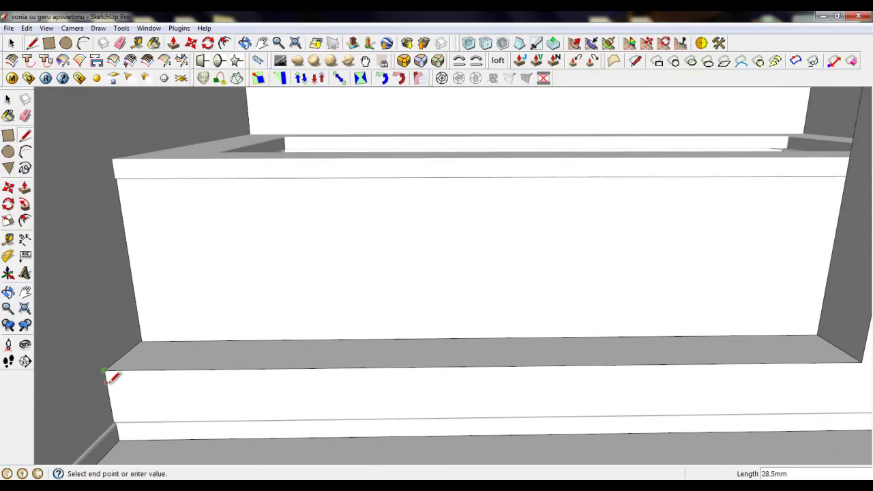
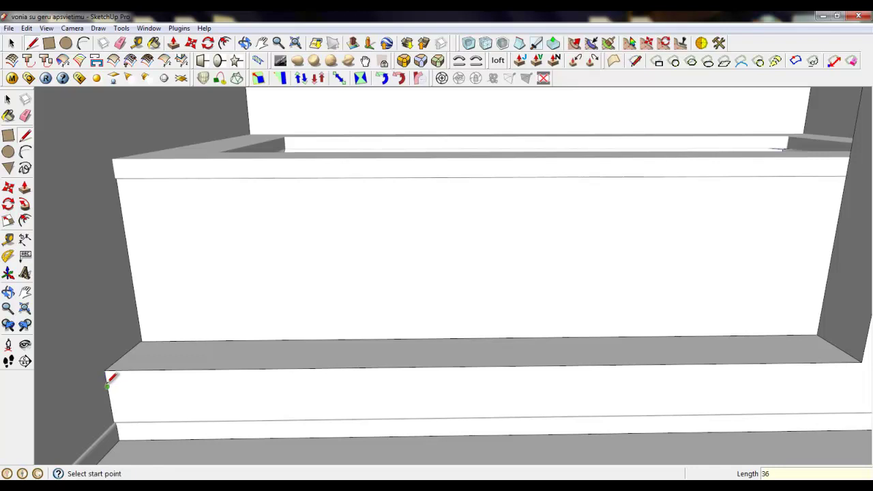
scroll(108, 381, "down", 2)
scroll(545, 387, "up", 4)
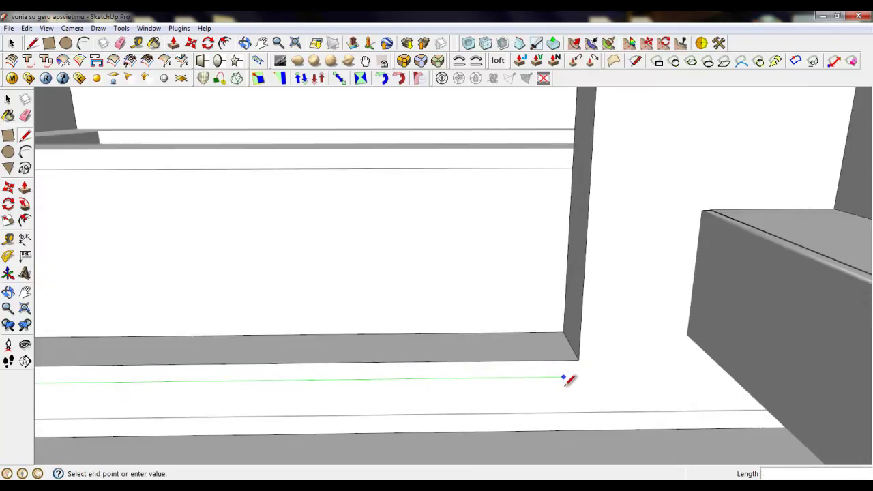
left_click(582, 373)
left_click(583, 351)
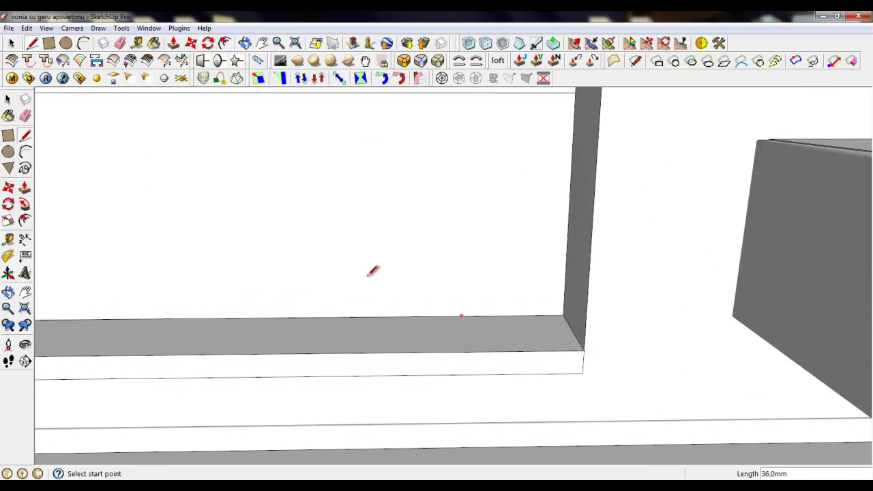
Group the strip together with the ledge's top face and open the group for editing.
left_click(12, 43)
left_click(399, 369)
left_click(400, 348, "shift")
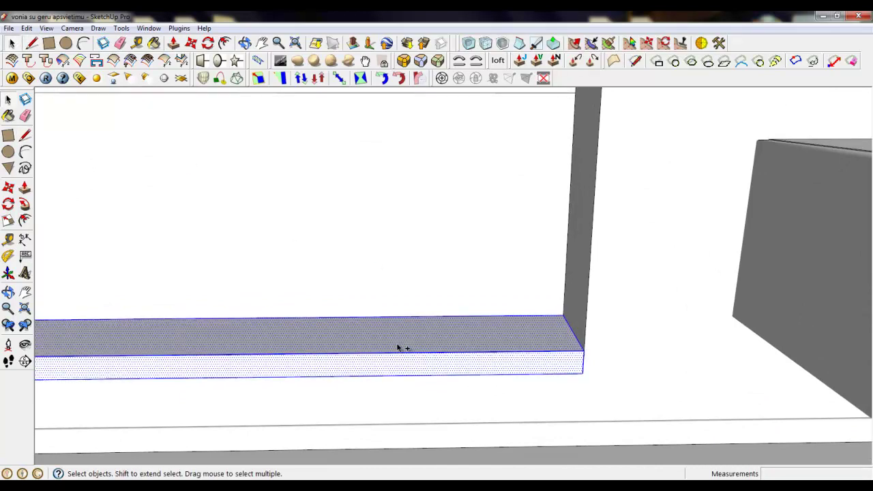
right_click(400, 348)
left_click(435, 190)
double_click(511, 353)
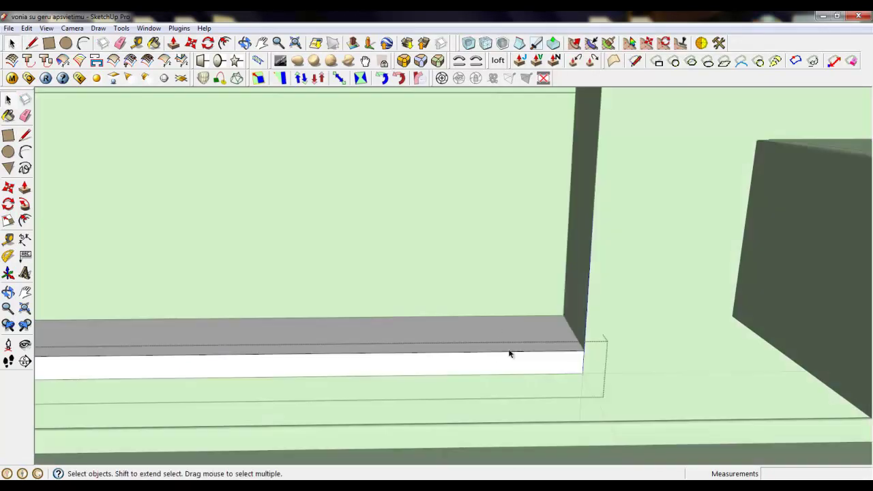
Pull the ledge's front face outward by about 17 mm.
scroll(600, 368, "up", 3)
middle_click_drag(603, 371, 613, 380)
key("p")
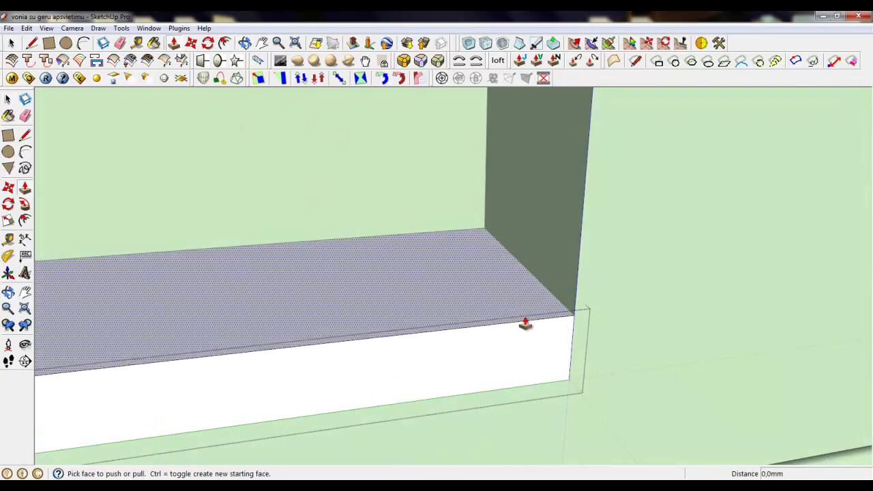
scroll(525, 325, "up", 2)
left_click(549, 337)
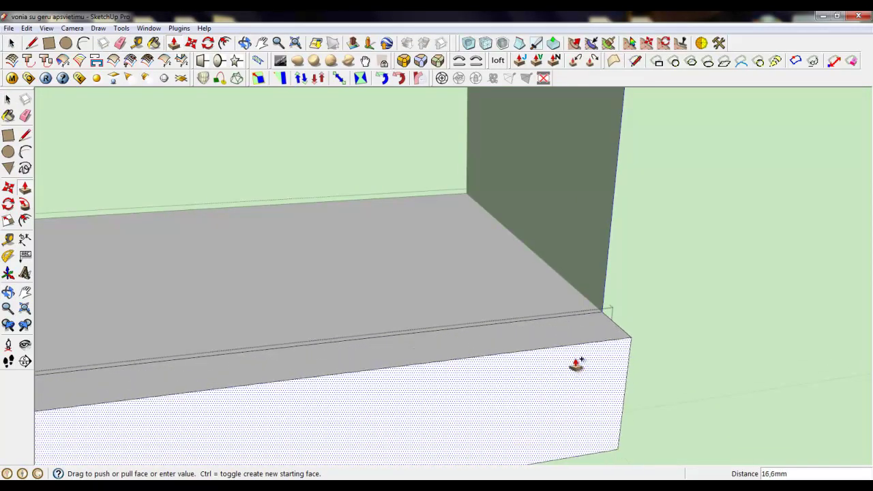
left_click(577, 363)
Round the edges of the ledge's front face with 1.3 mm offset and 3 segments, and close the ledge group.
middle_click_drag(577, 363, 417, 91)
key("space")
left_click(563, 357)
left_click(403, 62)
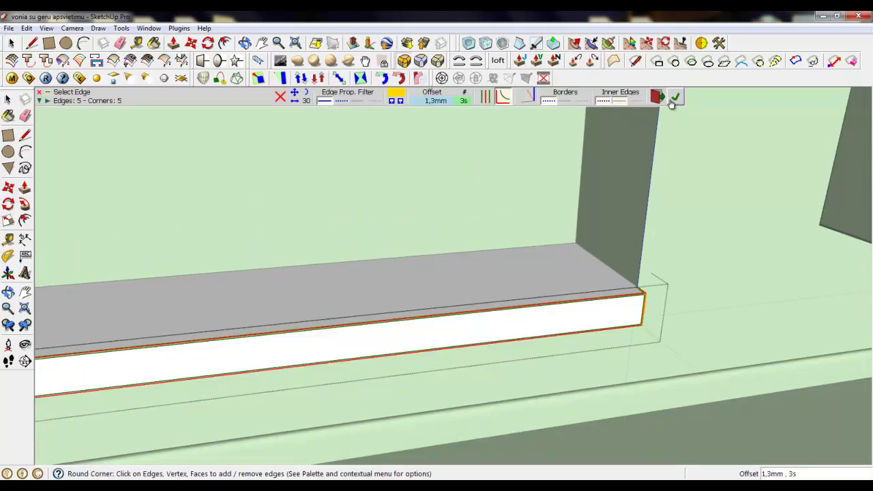
left_click(676, 97)
left_click(12, 43)
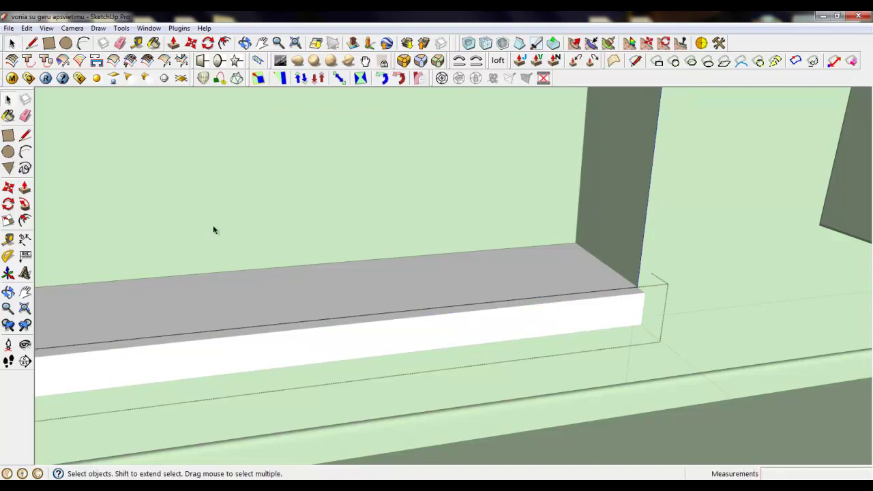
right_click(214, 228)
left_click(242, 234)
scroll(459, 299, "down", 3)
left_click(460, 302)
middle_click_drag(456, 354, 5, 366)
Draw a circle with a 4 mm radius on the wall above the washbasins, near the corner.
left_click(24, 345)
left_click_drag(402, 273, 473, 252)
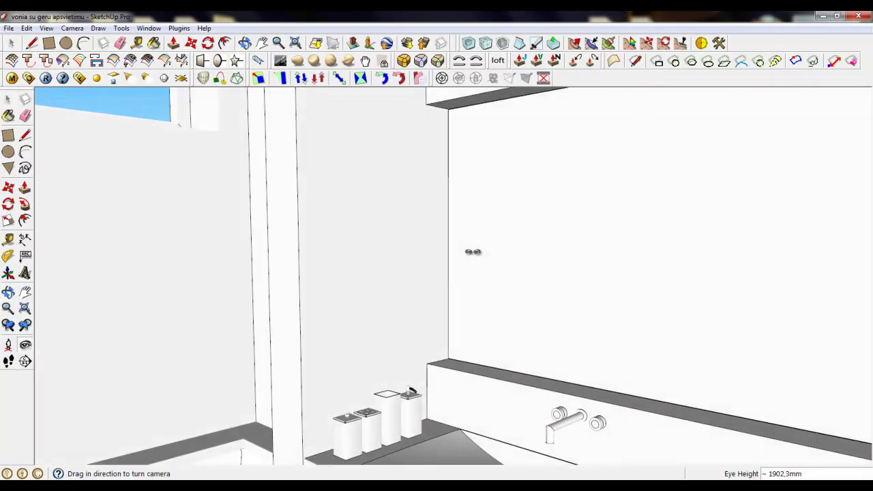
left_click(66, 43)
scroll(469, 252, "up", 5)
left_click(467, 238)
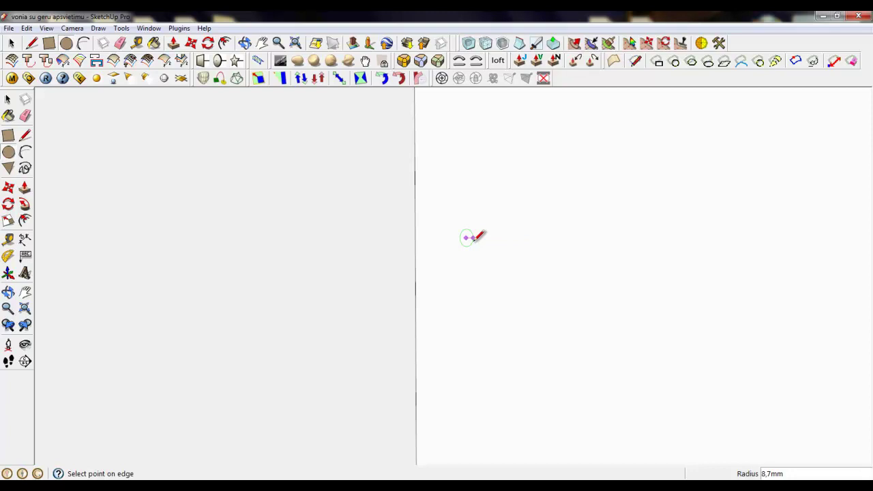
key("Return")
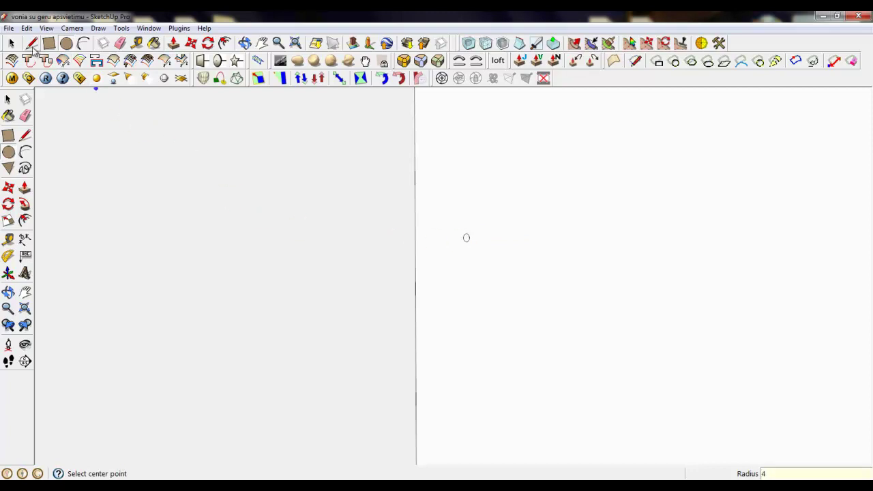
Erase the small circle from the wall above the washbasins.
left_click(12, 43)
scroll(518, 229, "up", 2)
scroll(424, 254, "up", 2)
right_click(432, 234)
left_click(435, 236)
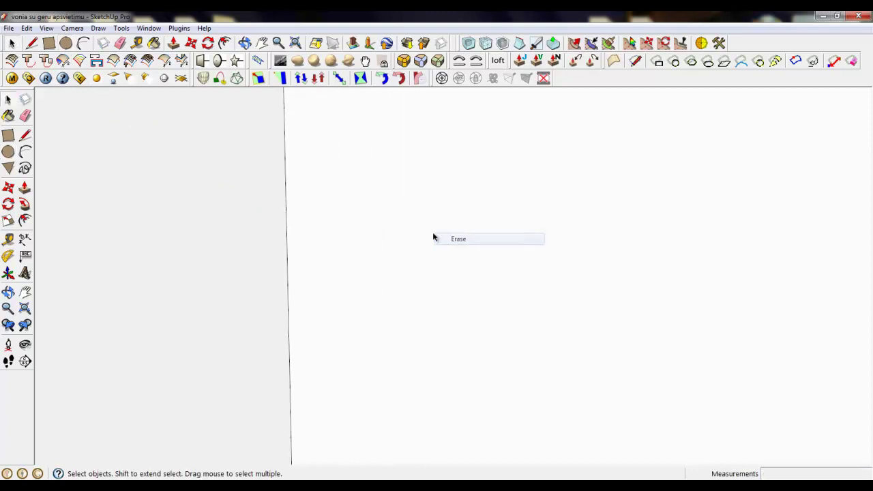
scroll(439, 263, "down", 2)
scroll(437, 266, "down", 2)
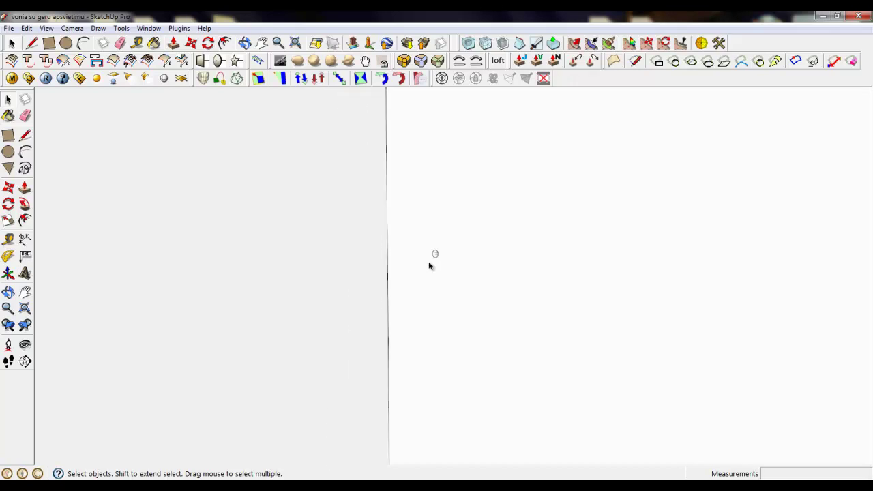
scroll(429, 262, "down", 4)
scroll(434, 259, "up", 5)
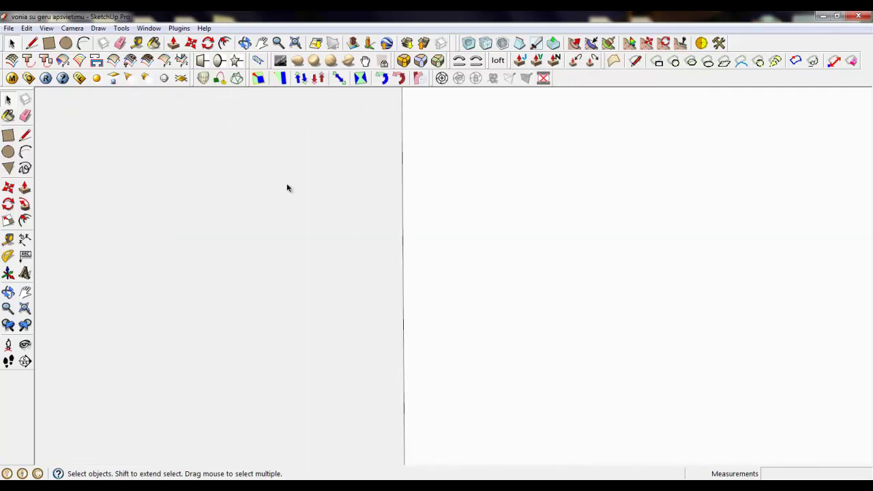
Draw a circle with a 10 mm radius on the wall above the washbasins, near the corner.
left_click(65, 42)
scroll(435, 247, "up", 1)
left_click(448, 218)
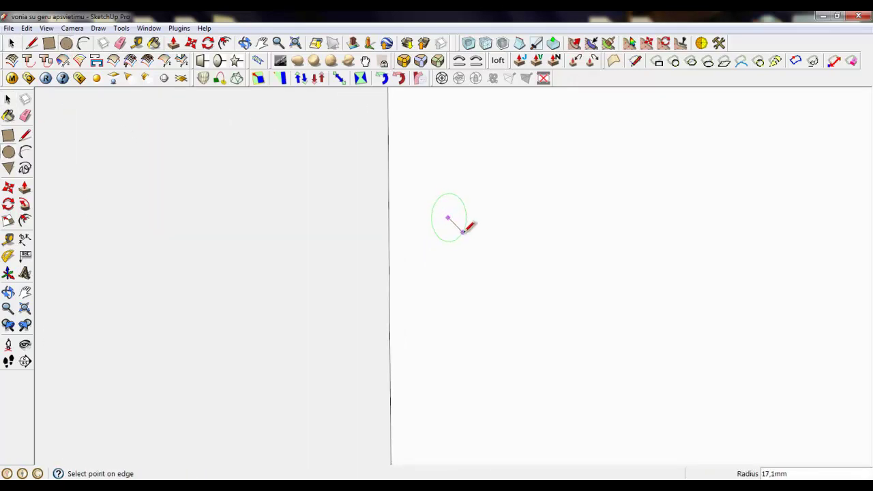
type("10")
key("Return")
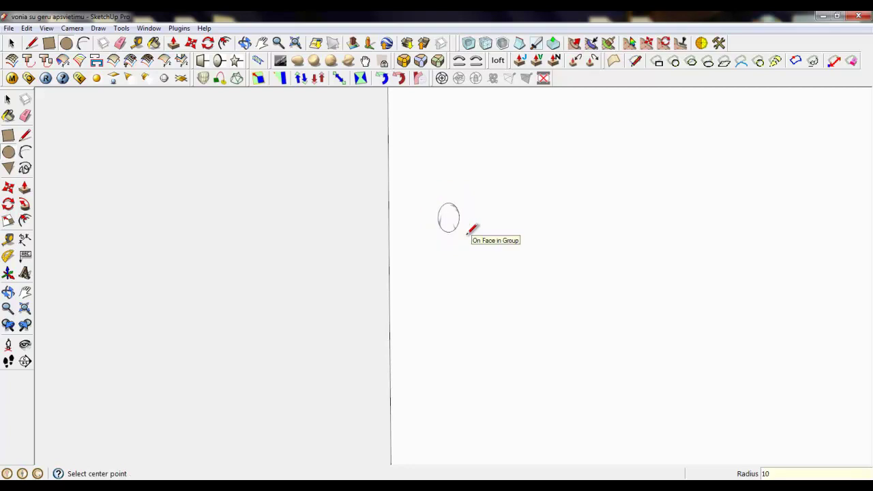
Make a group of the circle's face and outline, and open it for editing.
left_click(12, 44)
double_click(457, 219)
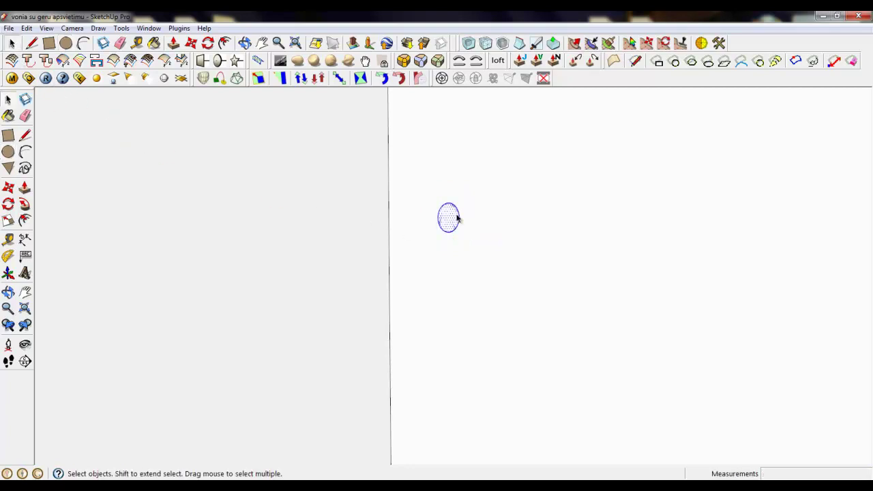
right_click(443, 213)
left_click(449, 222)
right_click(450, 219)
left_click(488, 313)
double_click(456, 231)
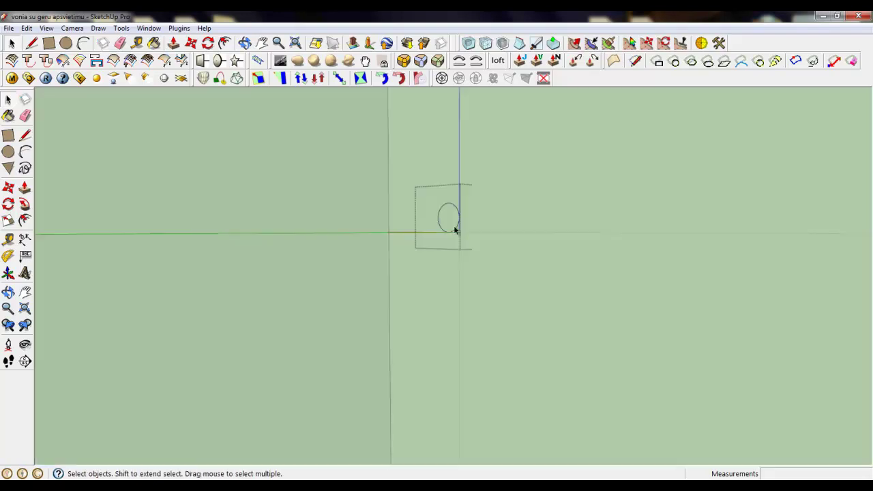
Extrude the circle into a horizontal rod about 506 mm long, projecting from the wall.
left_click(173, 44)
scroll(554, 273, "down", 1)
left_click(476, 237)
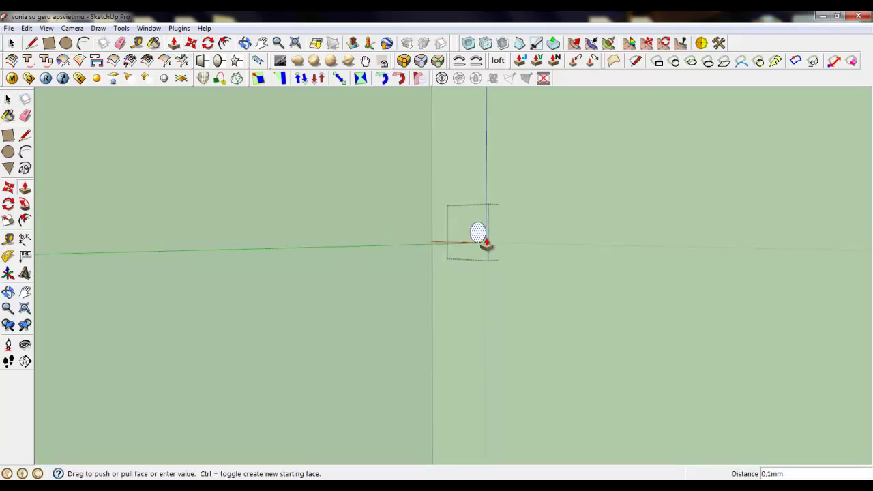
scroll(489, 240, "down", 2)
left_click(332, 262)
scroll(430, 249, "up", 2)
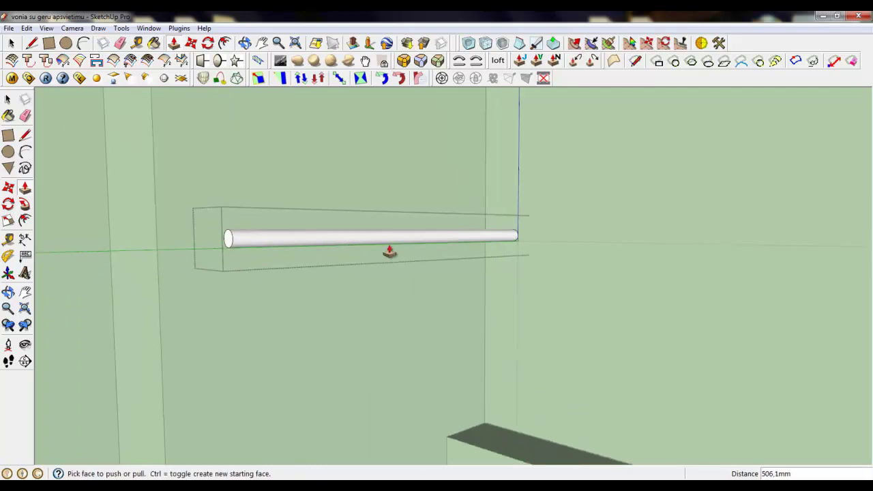
Copy the circular edge at the rod's wall end a short distance along the rod.
middle_click_drag(390, 250, 368, 271)
left_click(11, 43)
scroll(463, 229, "up", 4)
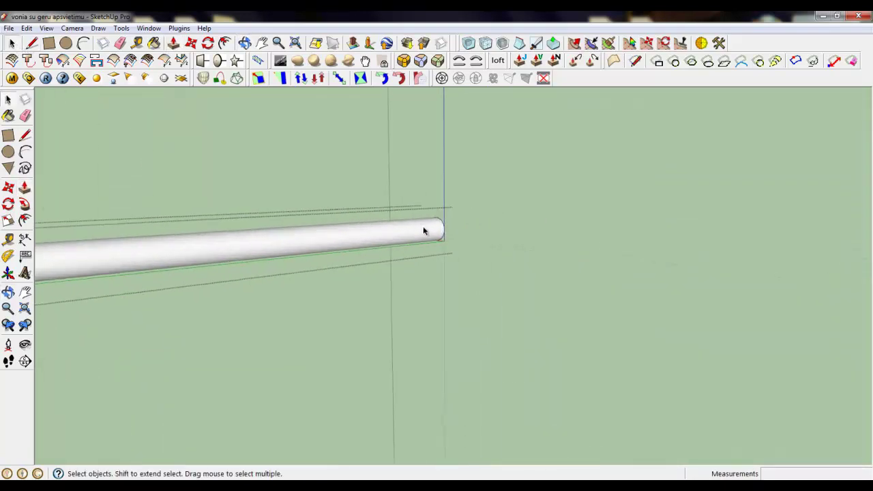
left_click(191, 43)
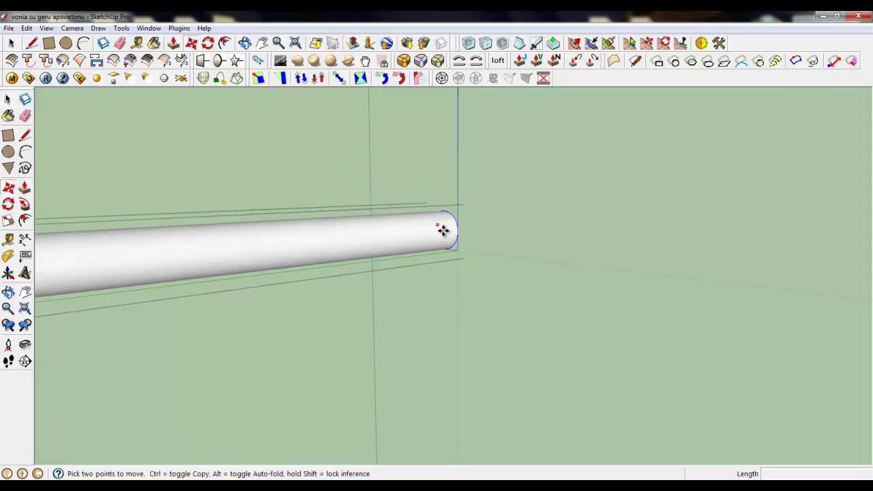
left_click(458, 239)
key("ctrl")
scroll(460, 239, "down", 2)
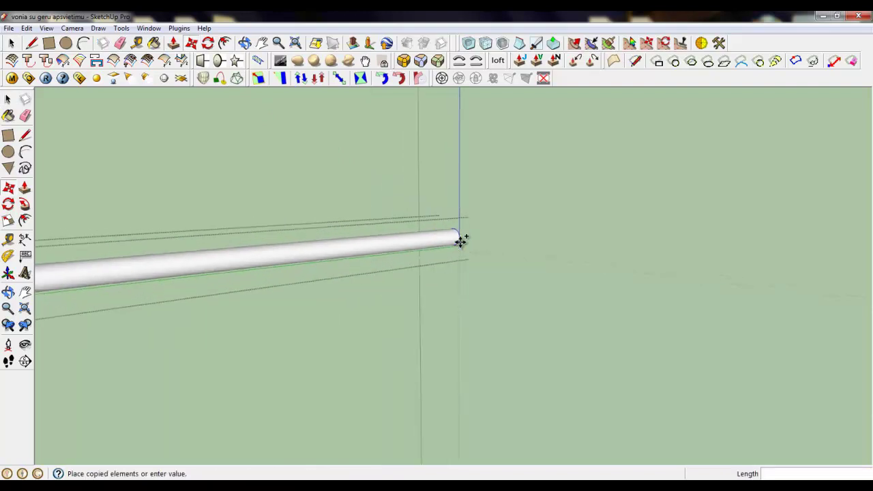
left_click(370, 259)
Draw a narrow vertical strip hanging about 308 mm down from the two sides of the copied circle.
key("l")
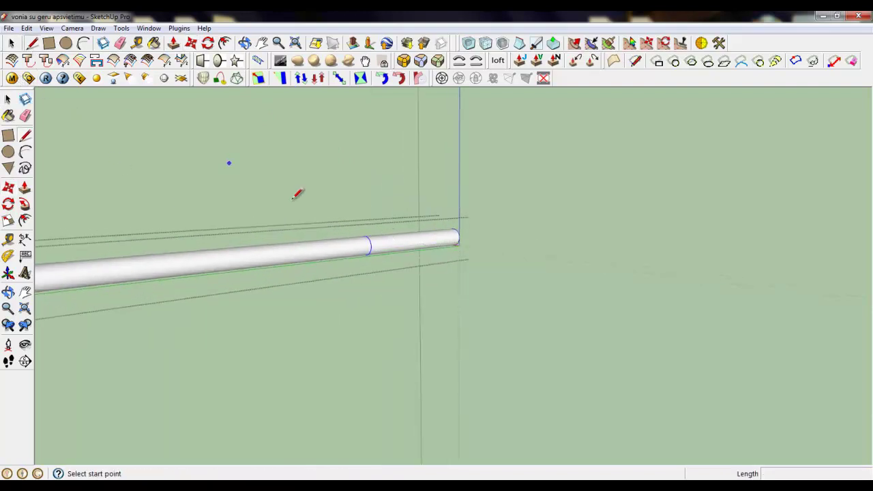
left_click(371, 245)
scroll(404, 207, "down", 4)
scroll(396, 300, "up", 3)
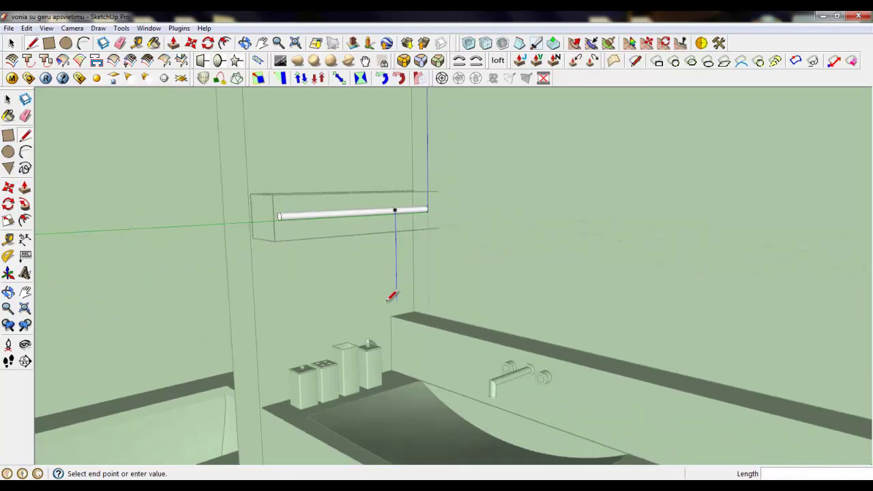
left_click(407, 311)
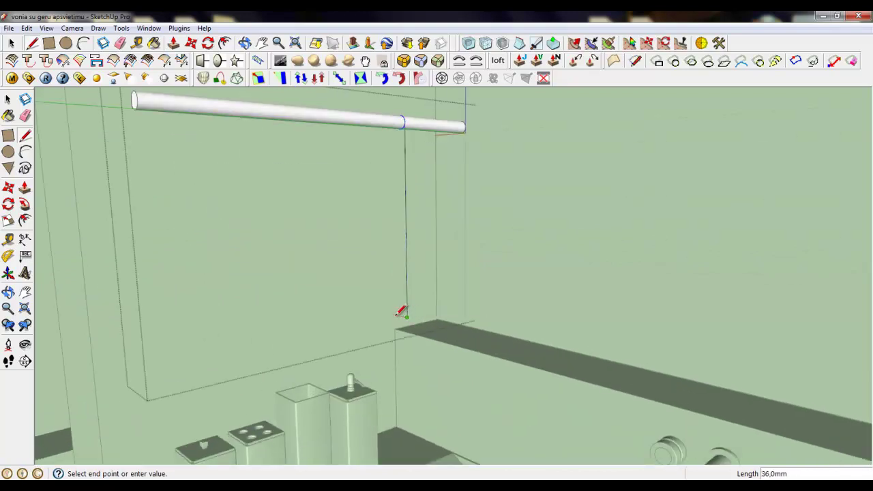
scroll(409, 120, "up", 4)
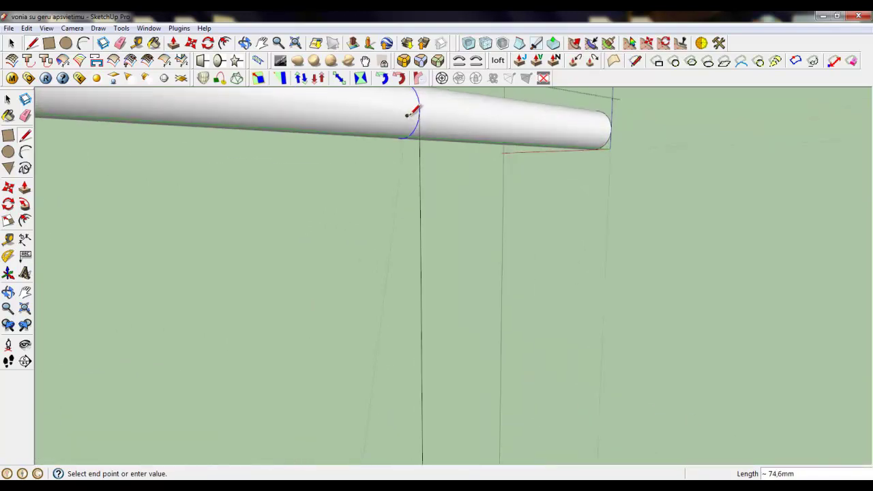
middle_click_drag(407, 115, 552, 156)
scroll(547, 156, "up", 5)
mouse_move(538, 187)
middle_mouse_down()
mouse_move(605, 108)
mouse_move(512, 181)
middle_mouse_up()
scroll(467, 199, "down", 2)
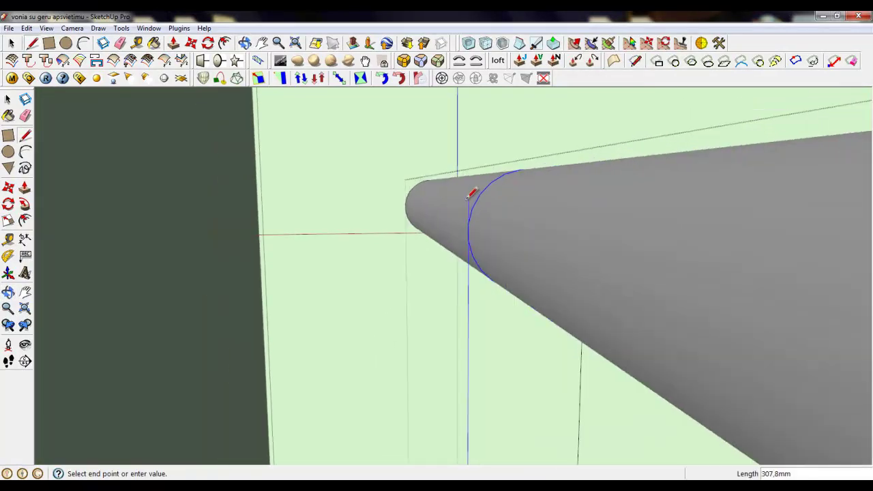
left_click(470, 195)
middle_click_drag(474, 198, 232, 198)
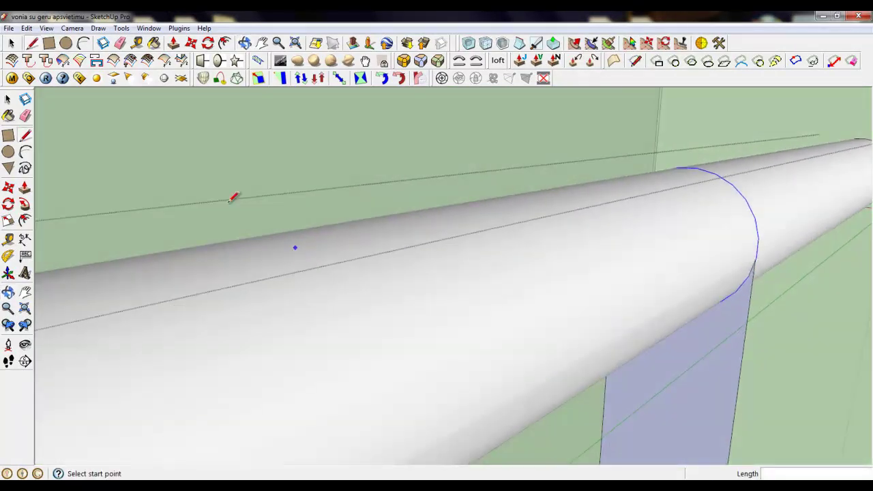
Group the hanging strip's face and edges together with the copied circle, and open the group for editing.
left_click(12, 43)
scroll(369, 116, "down", 8)
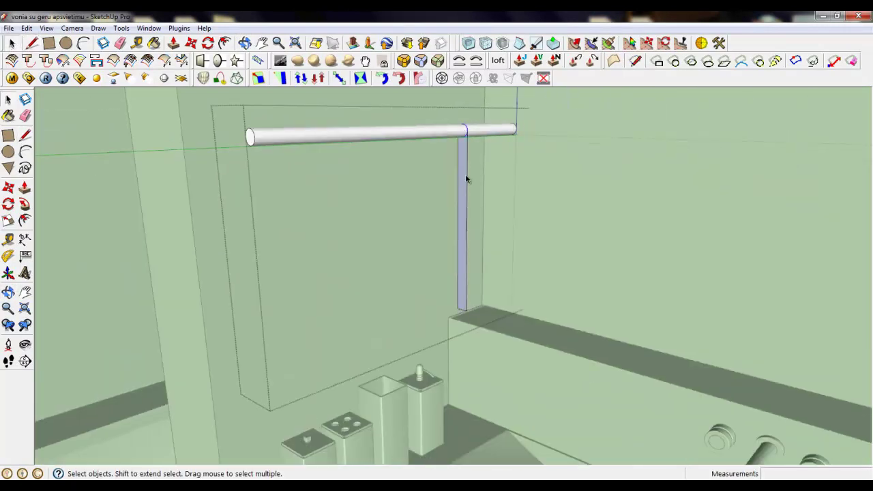
left_click(462, 170)
scroll(463, 168, "up", 3)
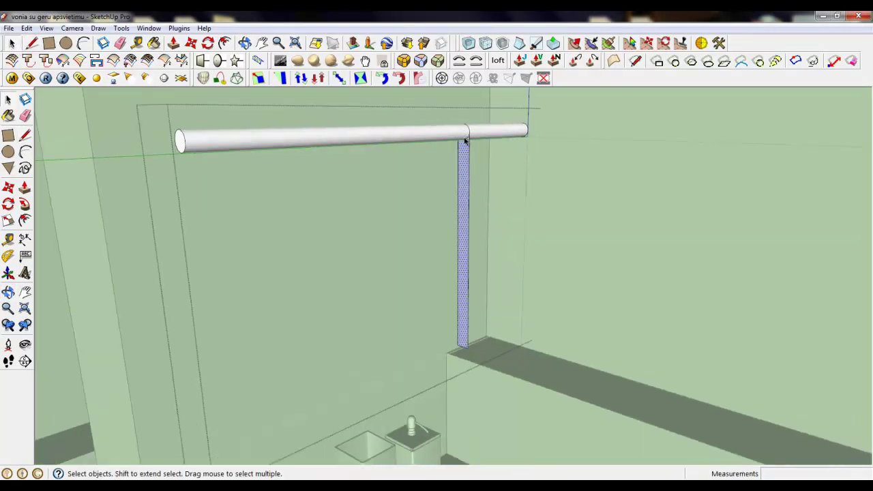
double_click(462, 161)
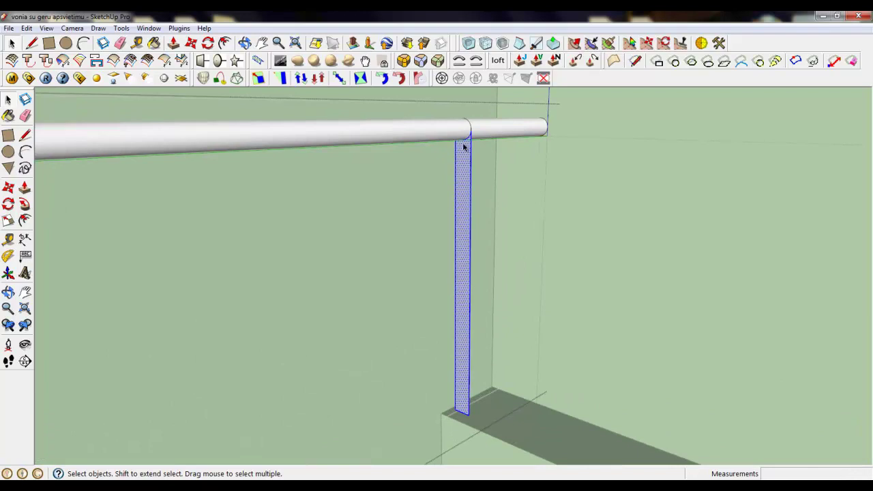
right_click(467, 154)
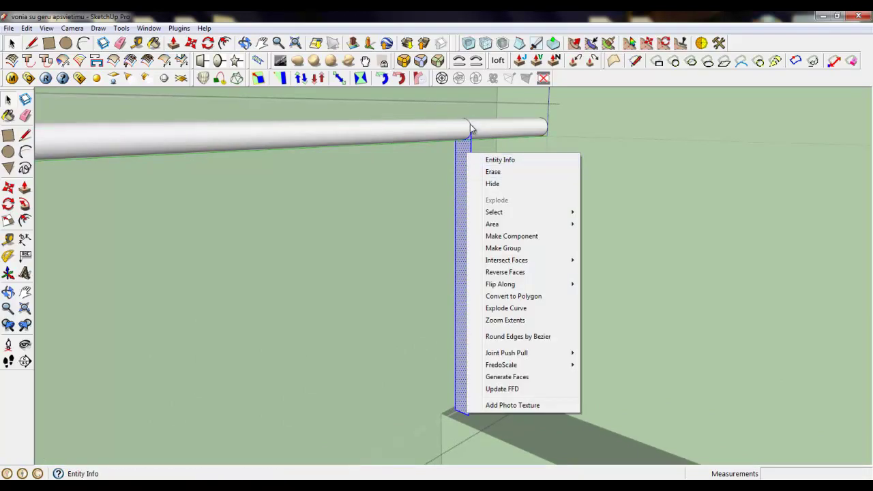
left_click(471, 129)
right_click(464, 161)
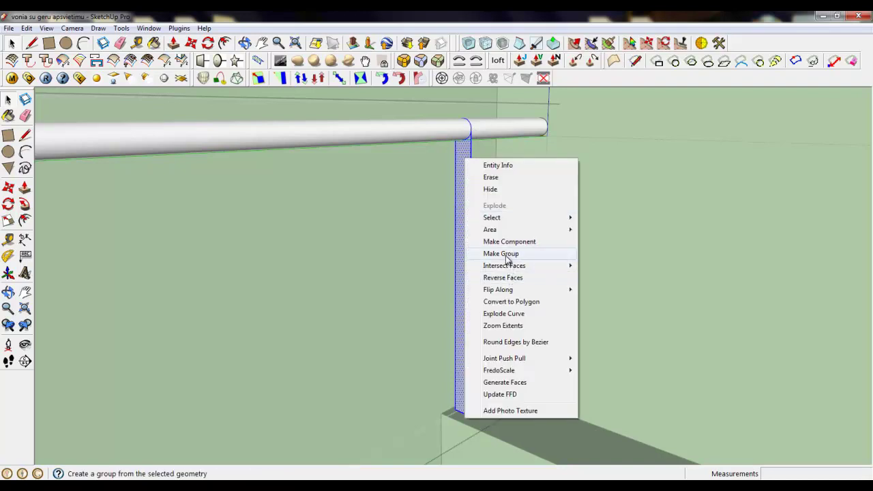
left_click(493, 253)
double_click(460, 240)
Delete the strip's face inside the group and select its remaining outline.
left_click(467, 230)
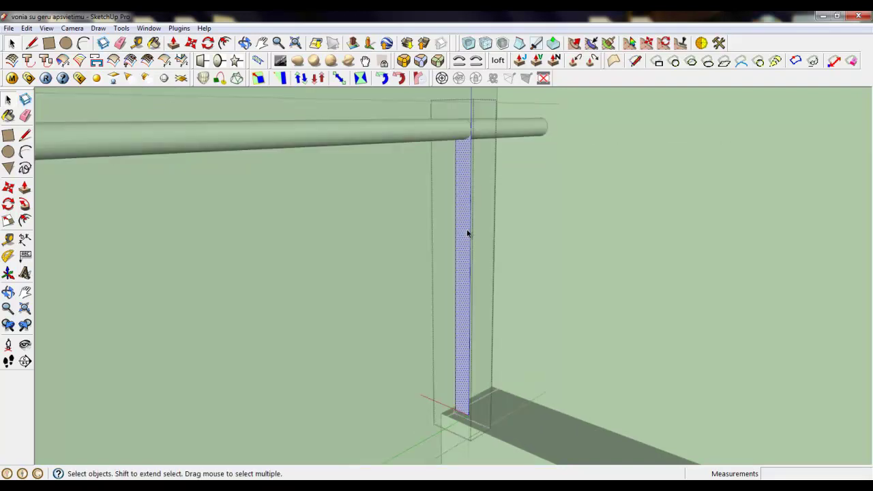
key("Delete")
left_click(471, 234)
triple_click(472, 238)
Remove the lower arc segments of the circle between the strip's two vertical edges, keeping the upper arc.
scroll(471, 134, "up", 5)
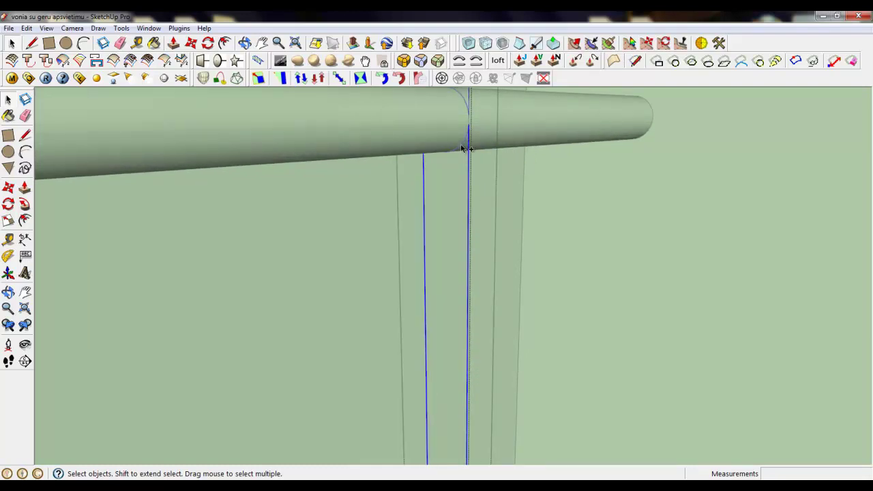
left_click(461, 151)
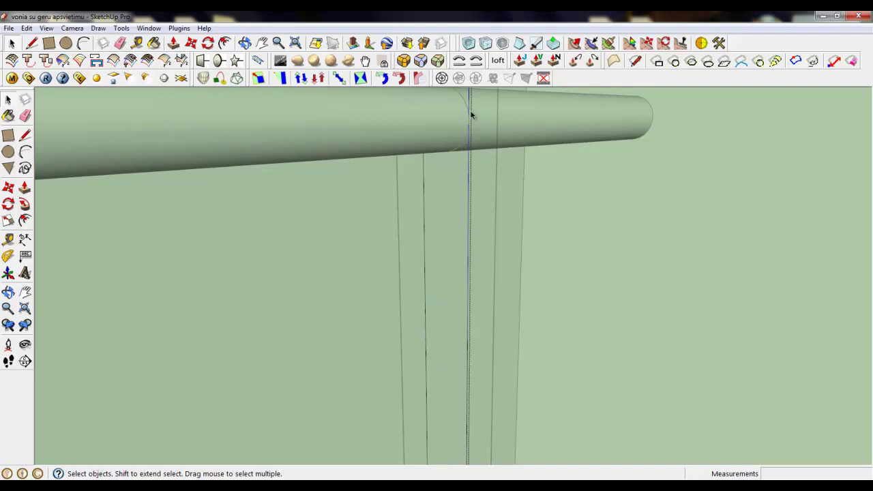
scroll(472, 144, "up", 2)
left_click(468, 179)
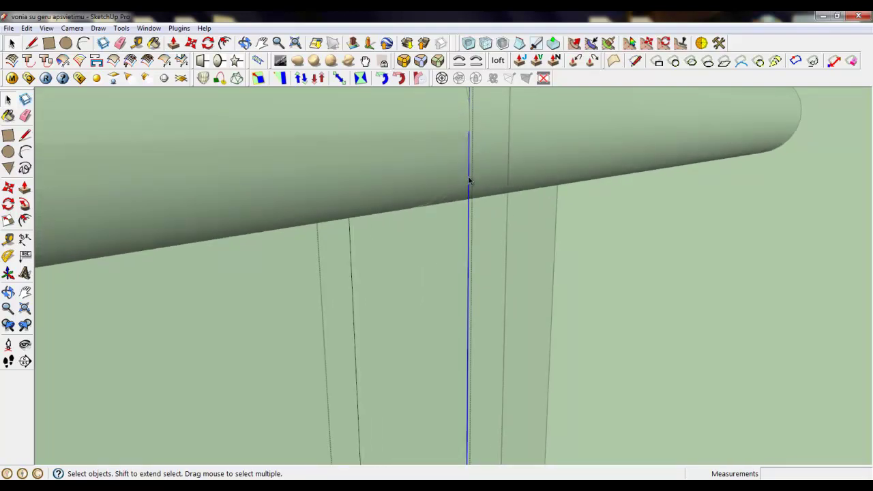
scroll(464, 195, "down", 1)
middle_click_drag(462, 200, 486, 161)
scroll(507, 128, "up", 1)
scroll(507, 130, "up", 2)
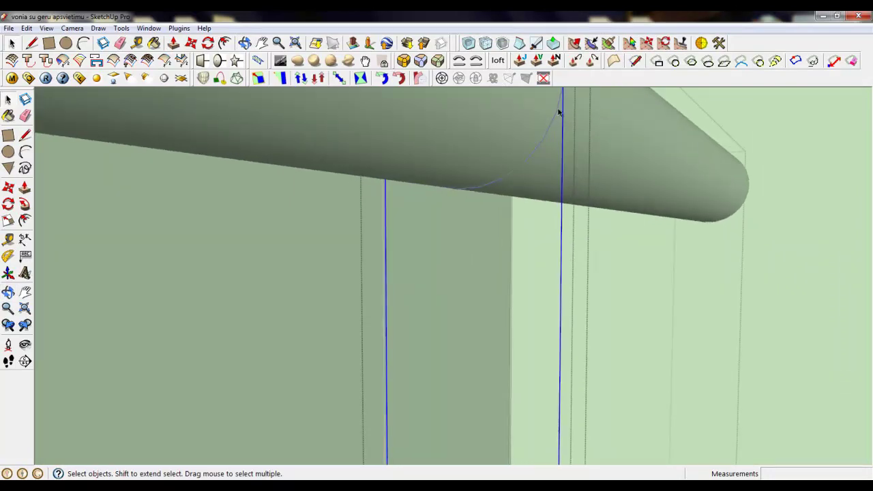
left_click(558, 116)
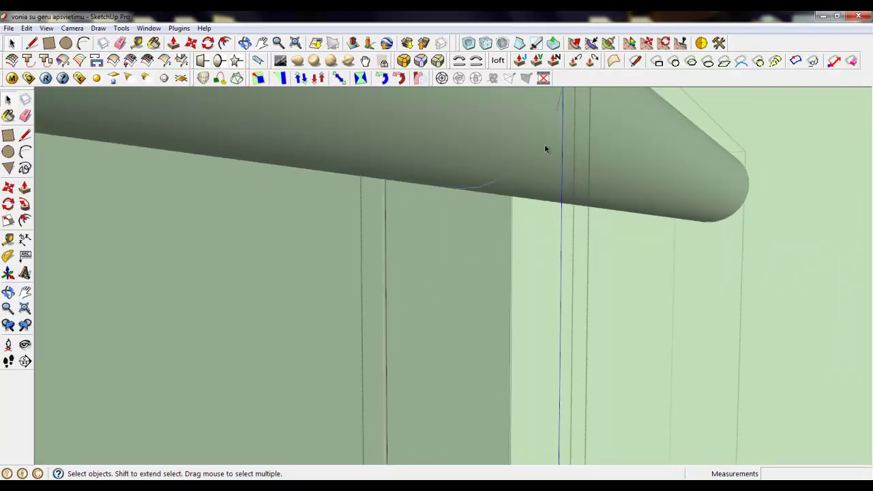
middle_click_drag(536, 154, 686, 137)
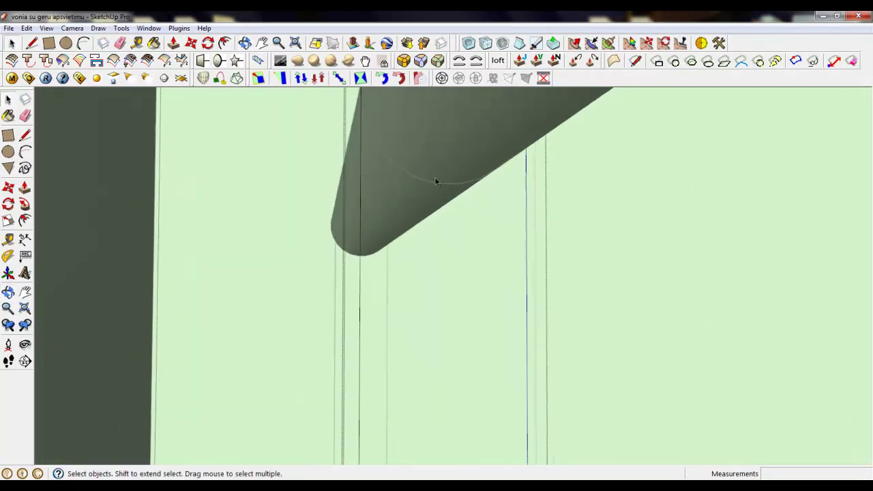
middle_click_drag(435, 181, 362, 111)
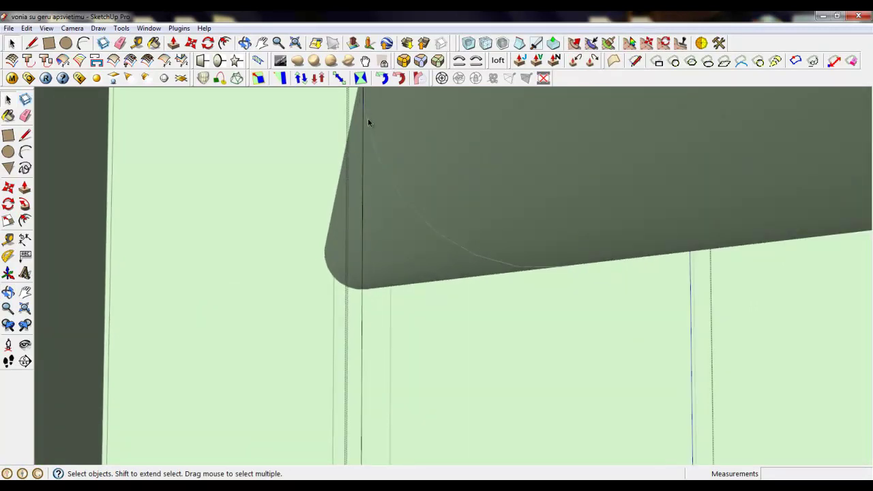
left_click(361, 177)
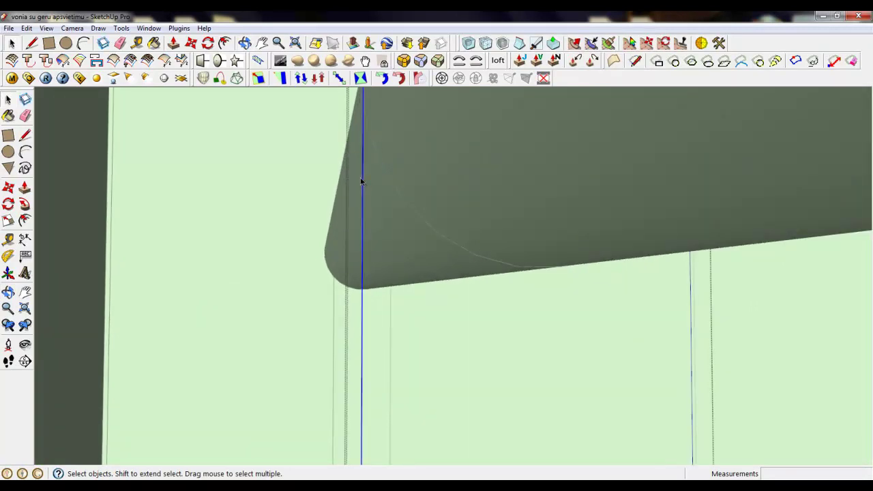
Draw a short line of about 2.6 mm closing the gap between the upper arc and the strip's vertical edge.
middle_click_drag(360, 176, 380, 257)
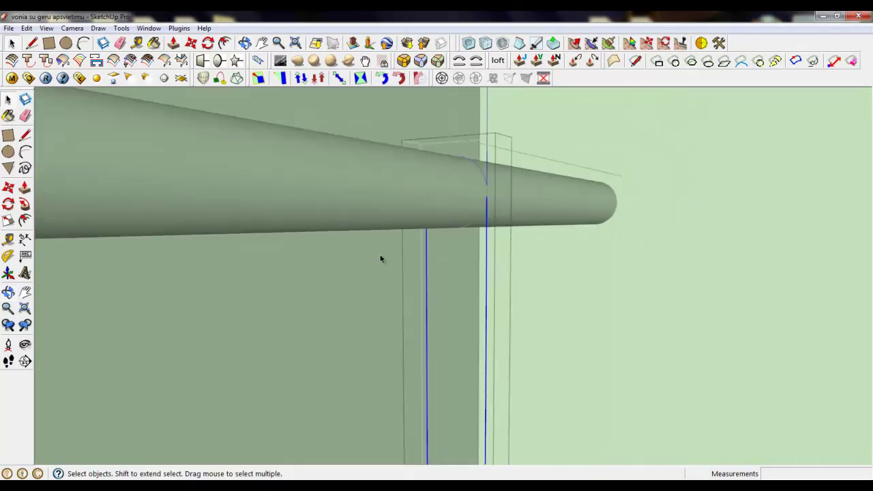
scroll(473, 189, "up", 3)
scroll(477, 222, "up", 2)
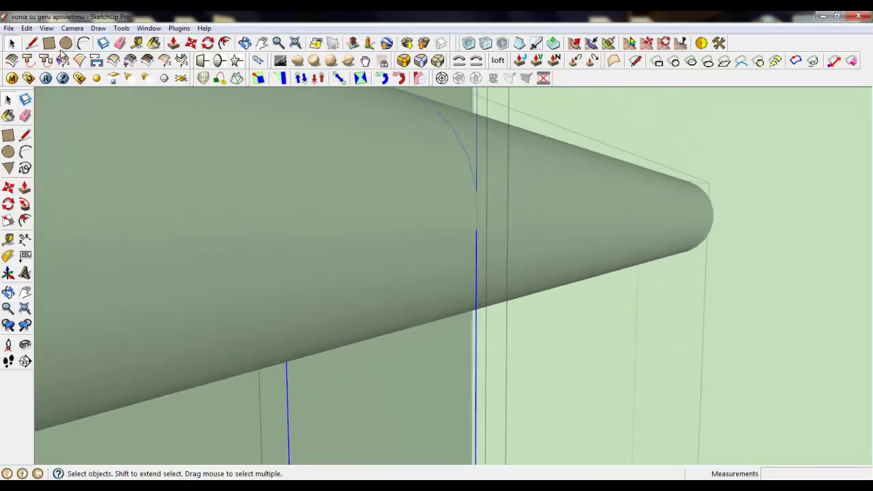
left_click(32, 43)
left_click(476, 226)
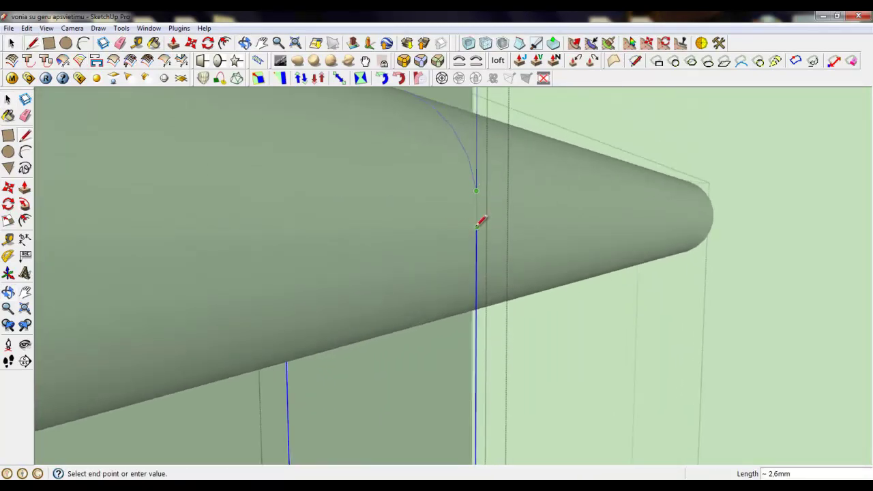
left_click(478, 187)
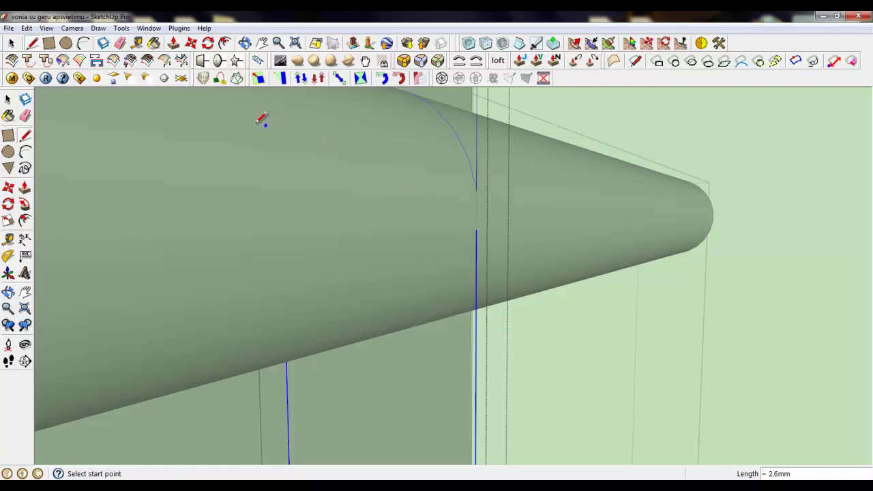
key("space")
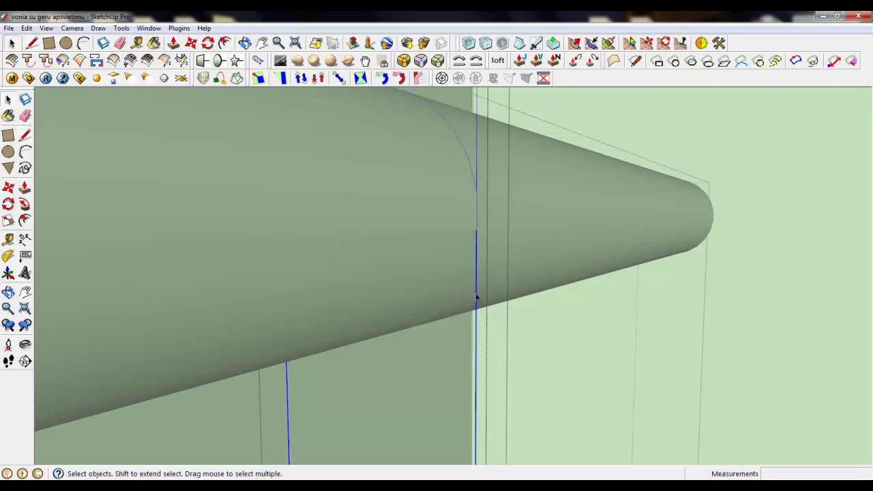
Weld the selected outline edges into a single curve without finding faces for it.
scroll(469, 266, "down", 3)
left_click(183, 29)
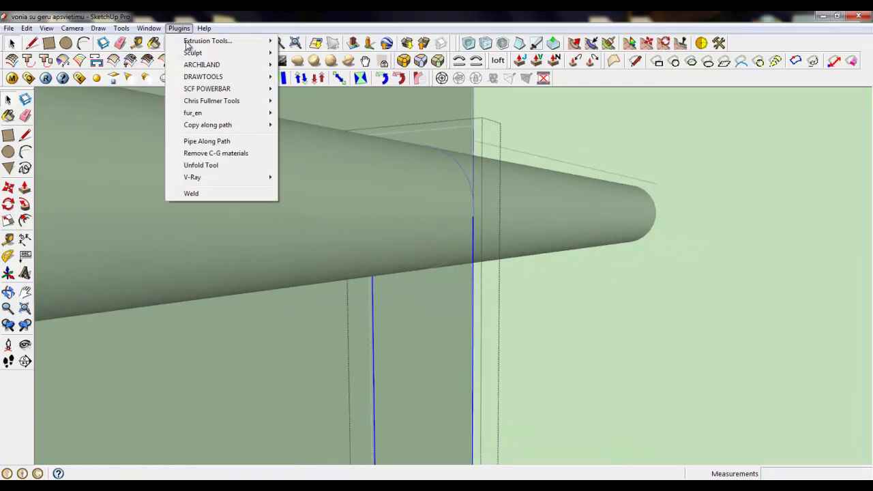
left_click(209, 192)
left_click(470, 273)
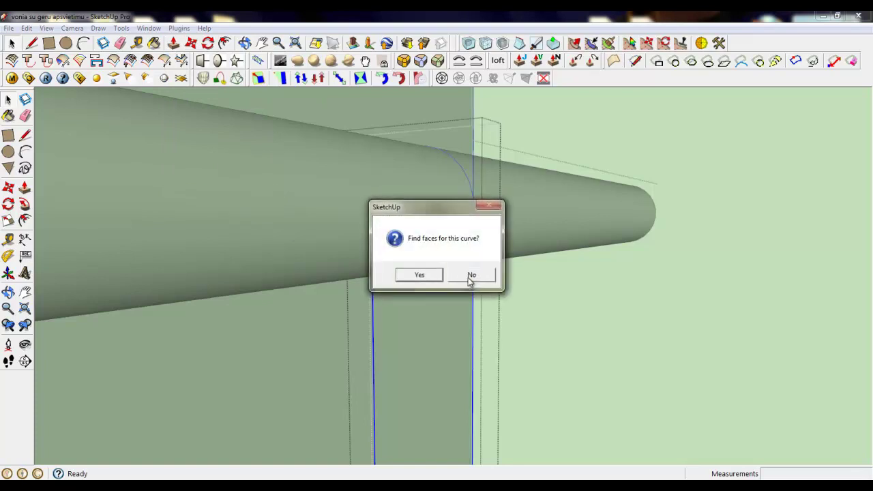
left_click(470, 274)
left_click(472, 270)
Offset the welded outline outwards by 4 mm.
scroll(444, 193, "down", 2)
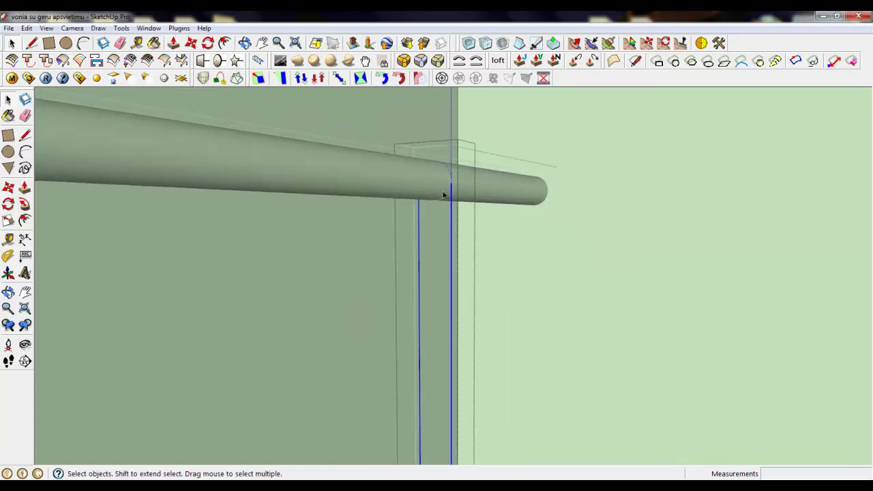
left_click(225, 45)
scroll(482, 180, "up", 2)
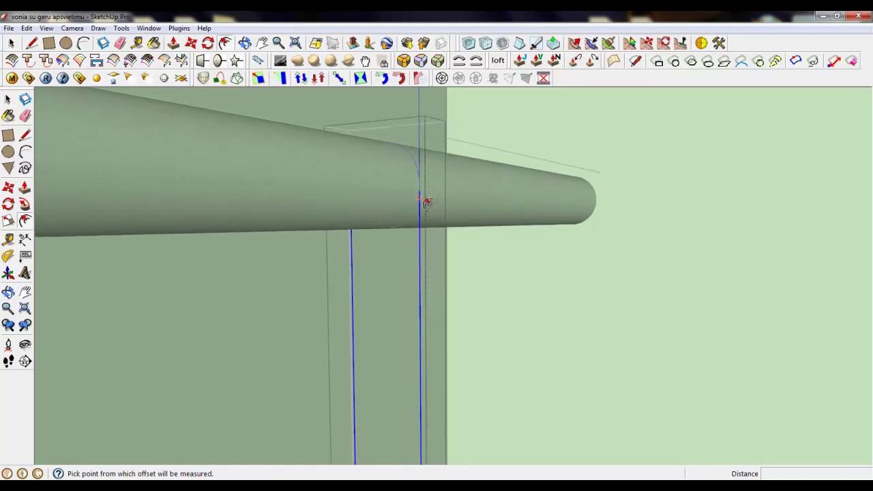
left_click(423, 204)
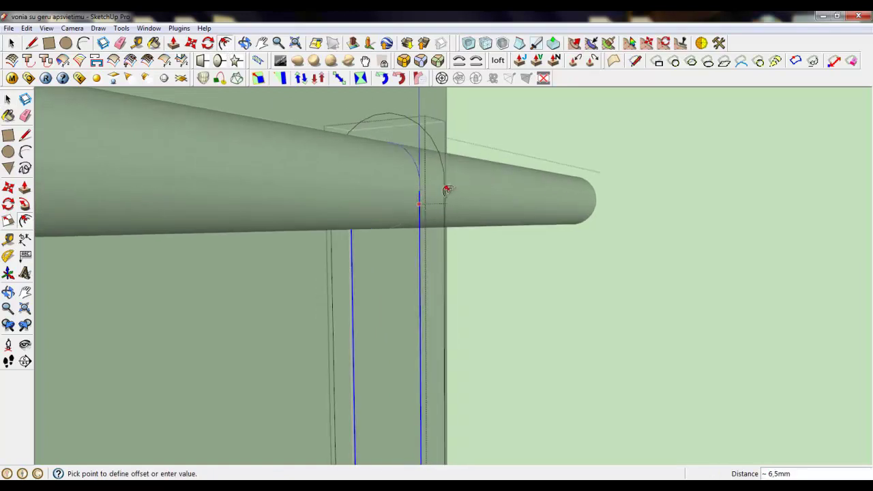
key("Return")
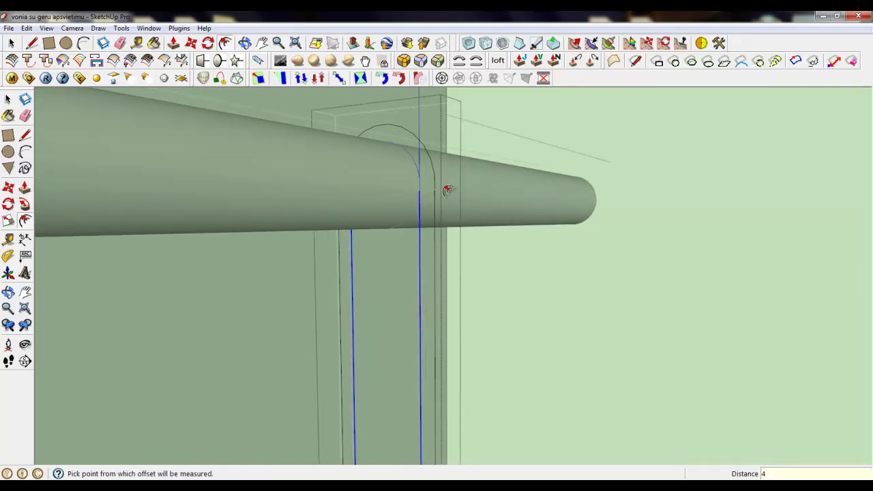
key("l")
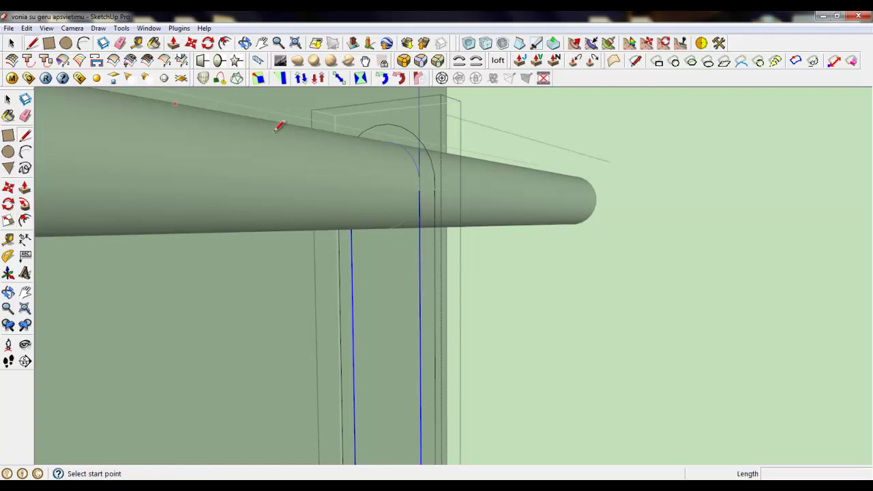
Draw two short lines bridging the strip's inner and outer outlines, one across the upper arc and one below it.
left_click(404, 149)
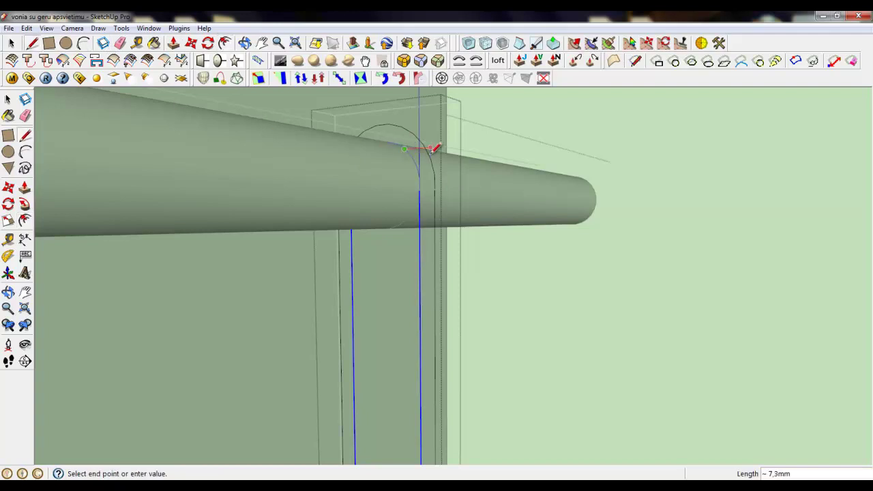
left_click(420, 196)
key("ctrl+z")
left_click(434, 189)
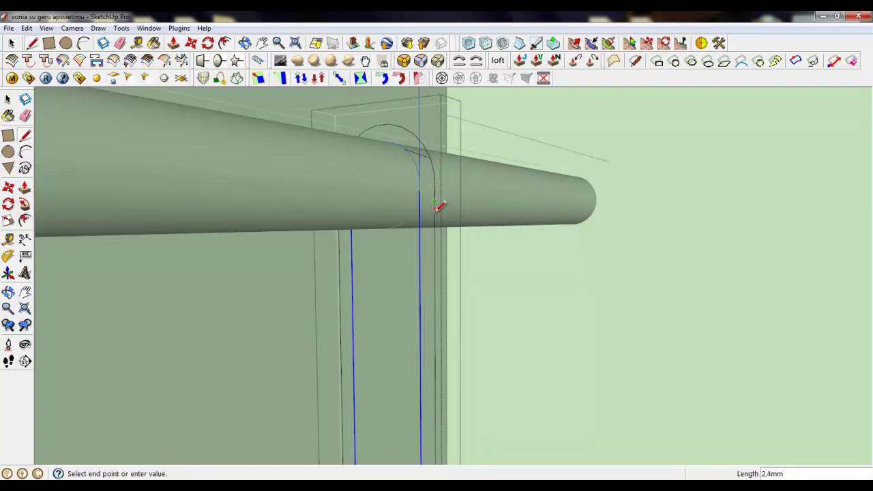
left_click(420, 229)
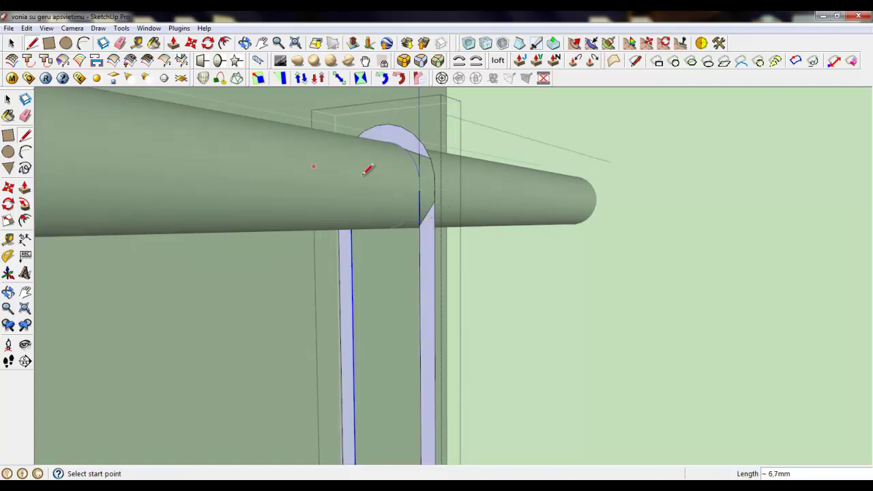
Trace the inner arc segment by segment from the upper bridging line down to the lower one.
scroll(429, 156, "up", 2)
left_click(378, 141)
left_click(406, 154)
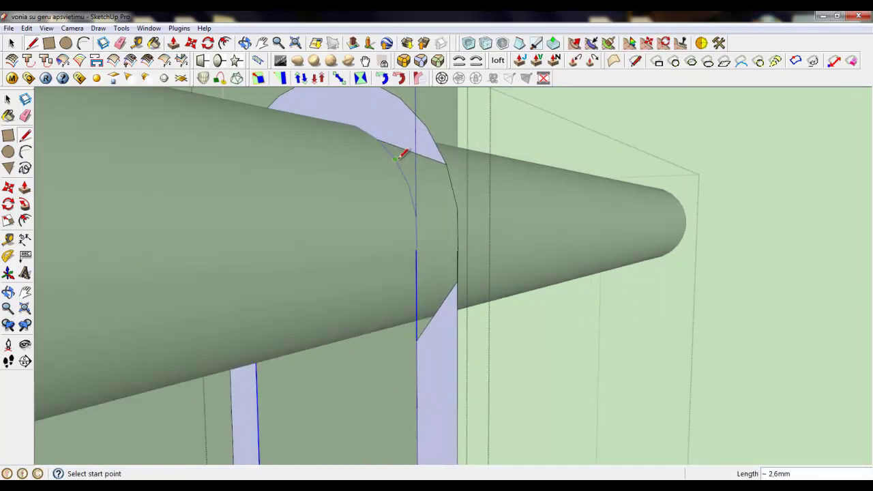
left_click(395, 159)
left_click(410, 180)
left_click(411, 180)
left_click(415, 216)
left_click(416, 216)
left_click(418, 338)
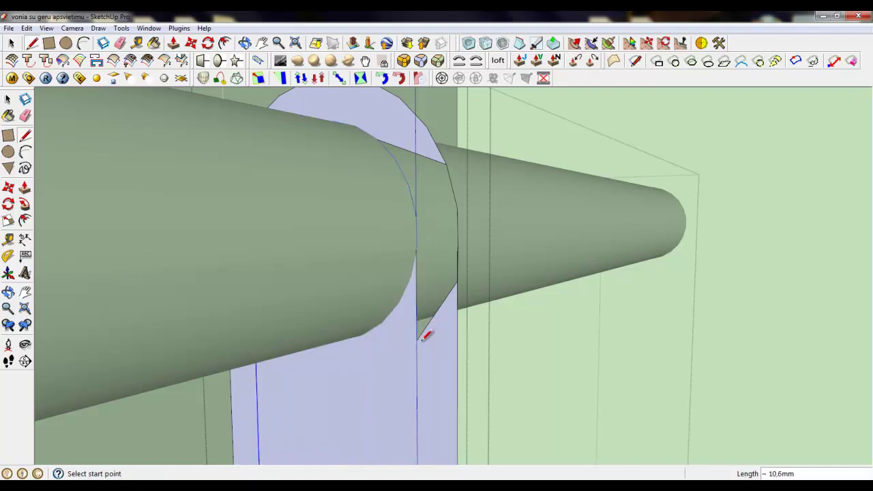
Erase the surplus face between the strip's vertical legs and the stray edge on the outer outline.
right_click(407, 108)
left_click(436, 130)
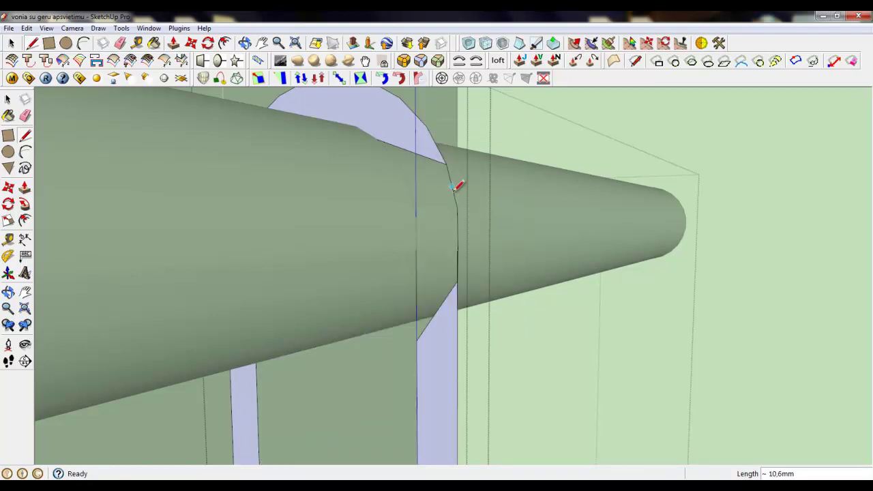
scroll(453, 233, "up", 4)
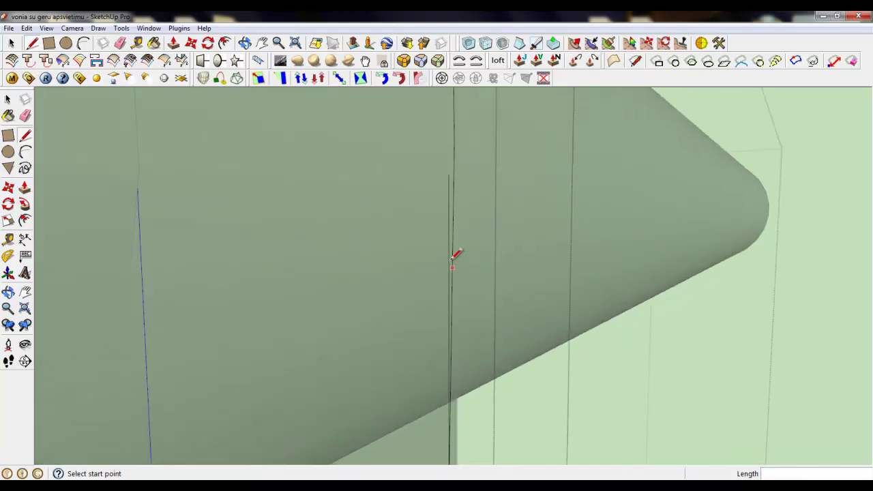
right_click(452, 257)
left_click(474, 277)
Draw two more bridging lines between the inner and outer outlines to fill the missing part of the strip's face.
scroll(458, 213, "down", 2)
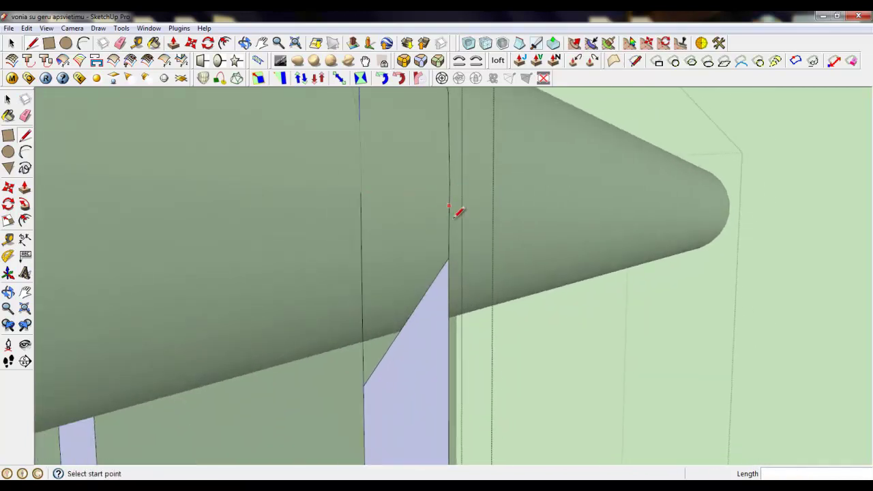
left_click(450, 258)
left_click(361, 193)
left_click(363, 114)
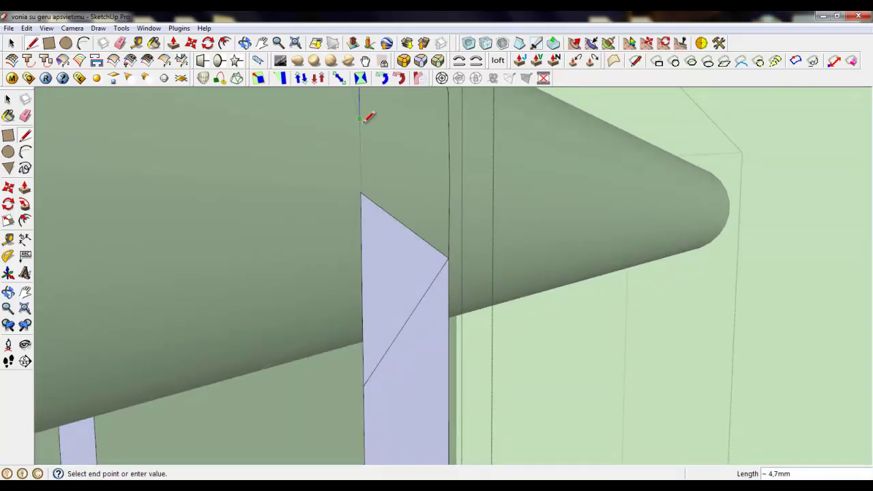
scroll(454, 135, "down", 2)
left_click(447, 140)
scroll(429, 242, "down", 2)
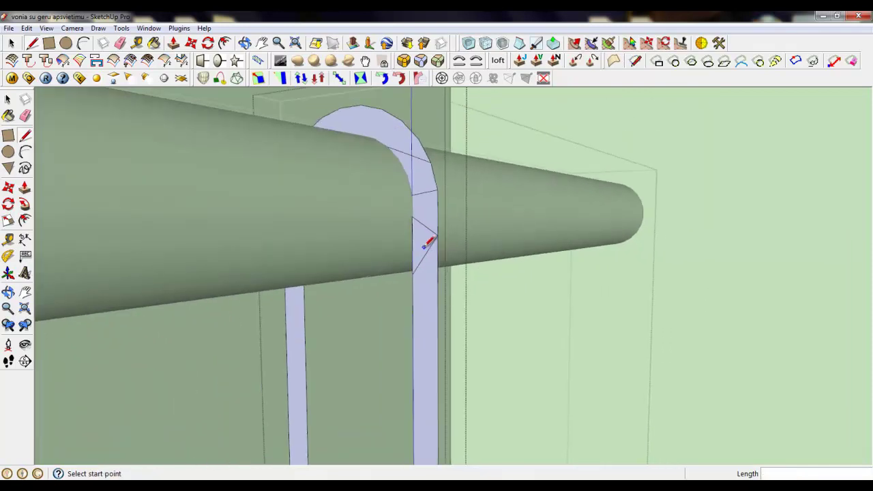
Erase the bridging lines across the strip, leaving one continuous face over the rod.
left_click(121, 43)
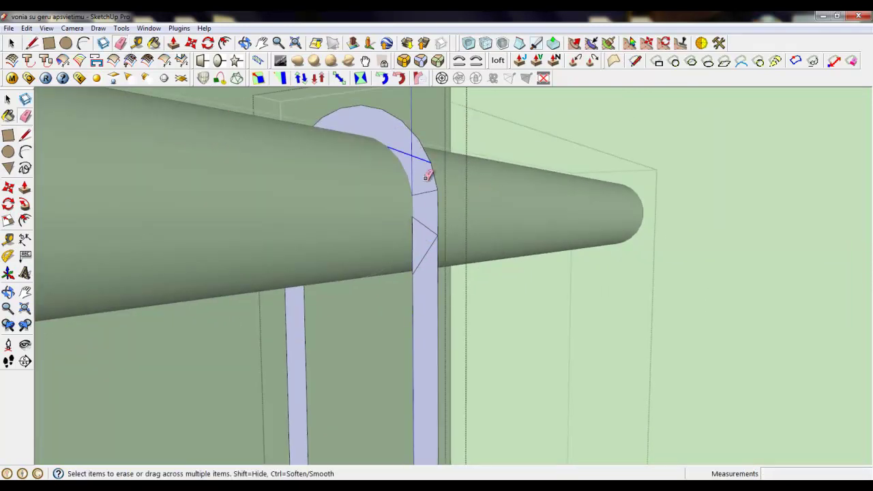
mouse_move(429, 171)
left_mouse_down()
mouse_move(436, 244)
mouse_move(428, 242)
left_mouse_up()
left_click(11, 43)
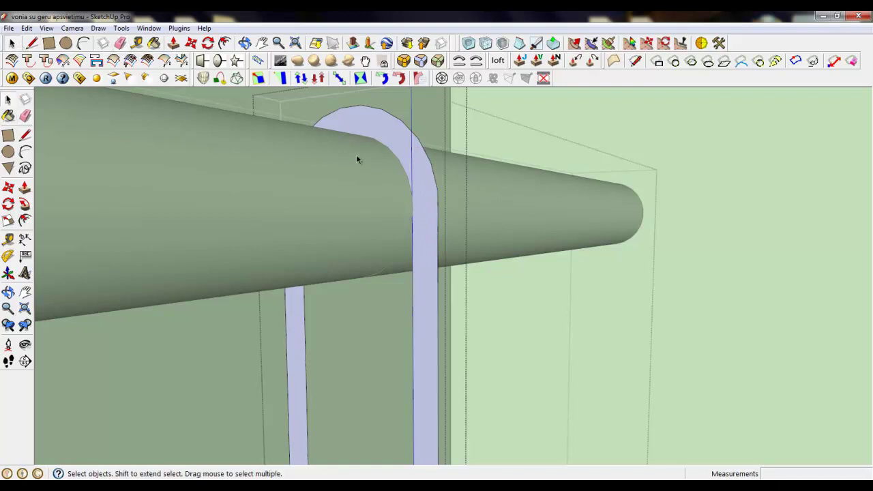
Draw 4 mm lines extending both inner edges through the strip's bottom, and erase the horizontal piece joining the two legs.
scroll(395, 143, "down", 5)
middle_click_drag(431, 146, 291, 275)
left_click(32, 43)
scroll(447, 369, "up", 3)
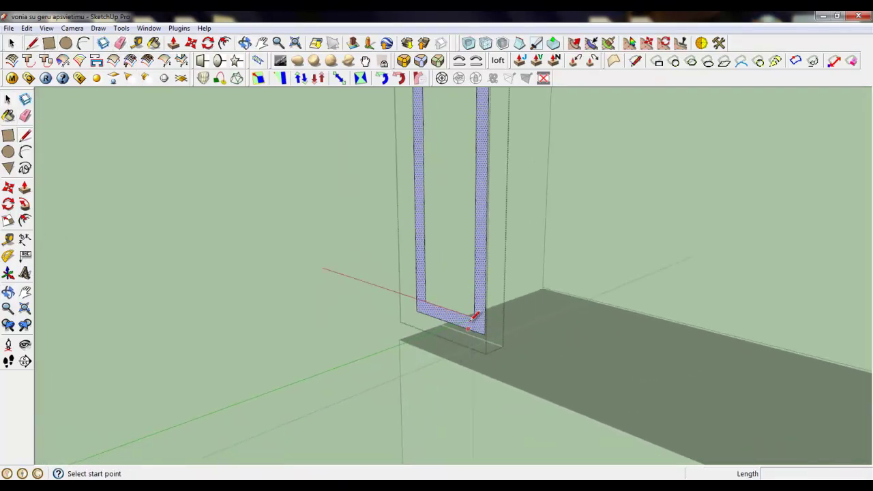
left_click(473, 317)
left_click(473, 332)
left_click(425, 301)
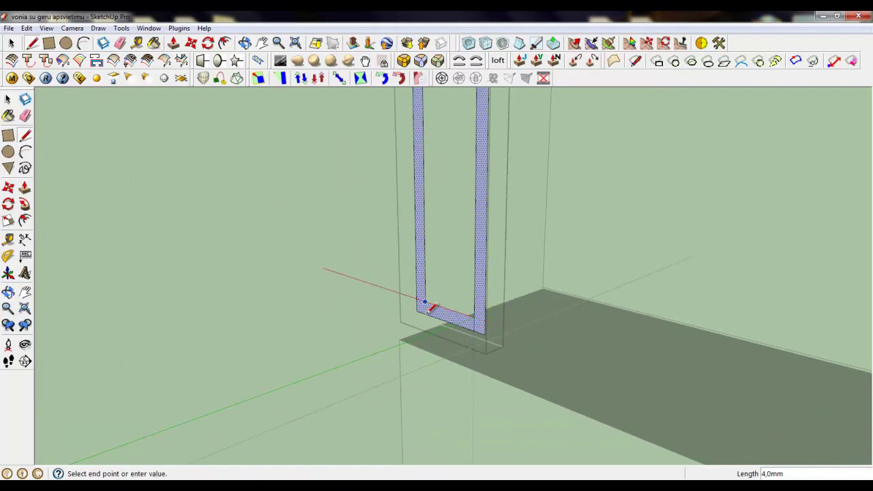
left_click(425, 314)
key("e")
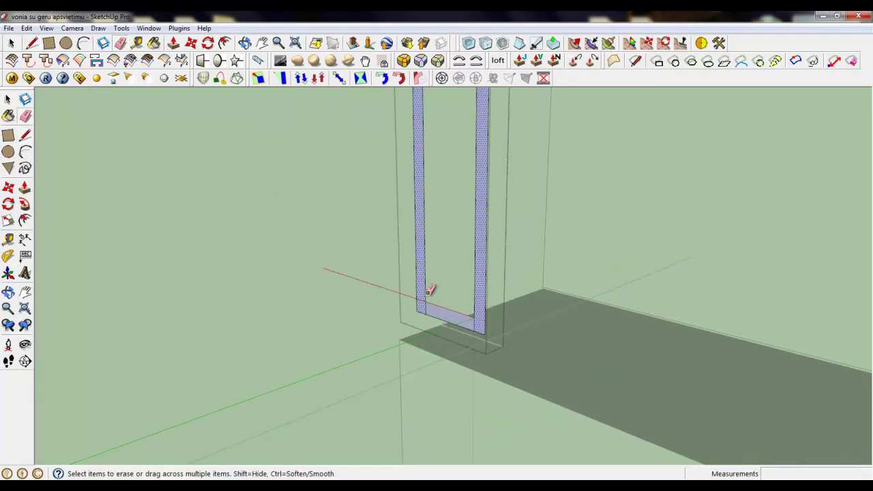
scroll(432, 380, "down", 5)
scroll(414, 381, "down", 3)
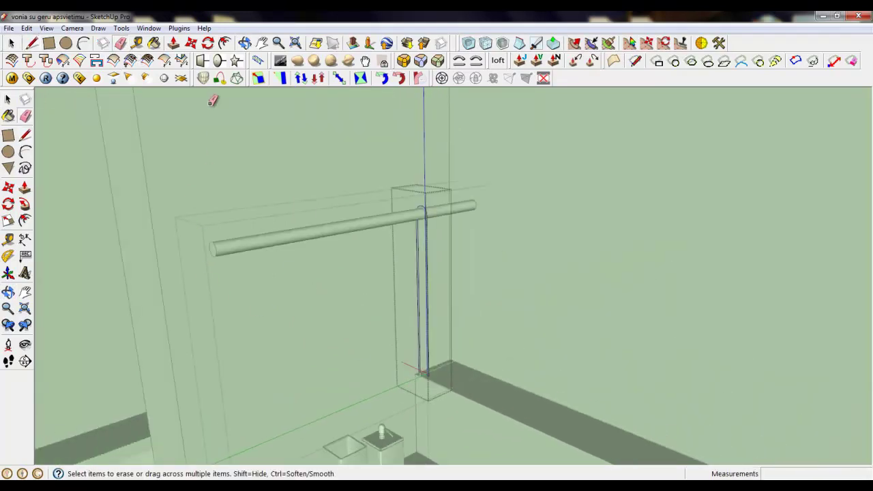
Push/pull the strip's profile about 224 mm along the rod to form the towel.
left_click(173, 42)
scroll(444, 227, "up", 3)
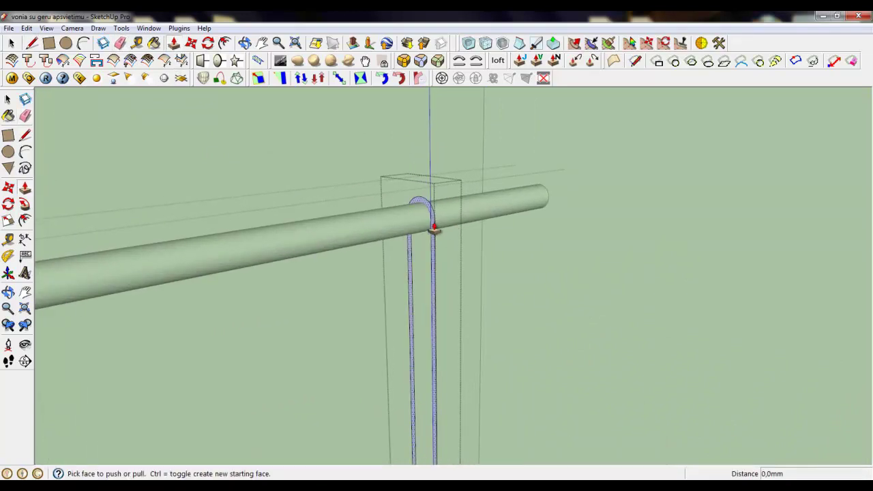
left_click(431, 227)
scroll(372, 242, "down", 2)
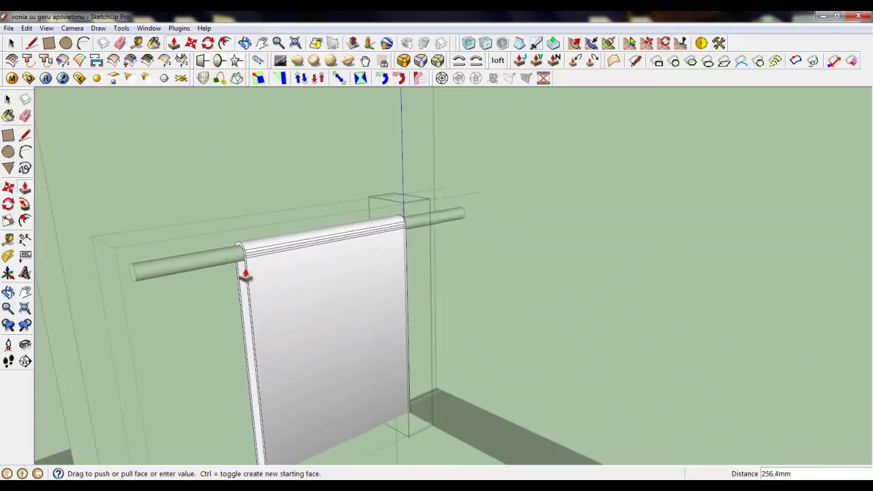
left_click(272, 276)
scroll(464, 193, "down", 3)
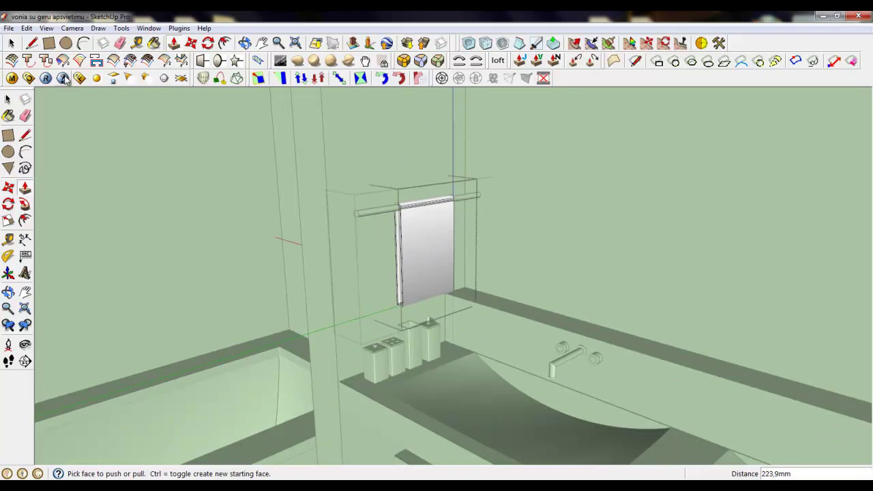
Select the whole towel and cut it vertically close to both side edges with the knife tool.
key("space")
scroll(401, 228, "up", 3)
left_click(402, 233)
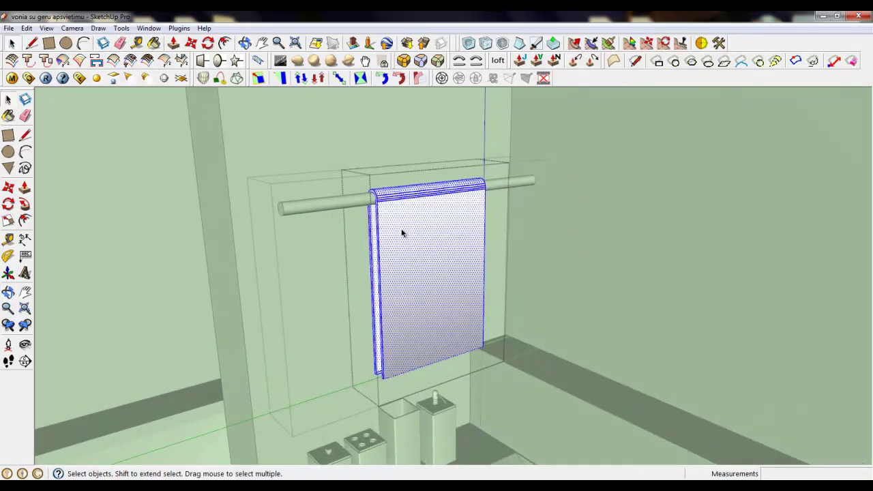
middle_click_drag(402, 233, 243, 171)
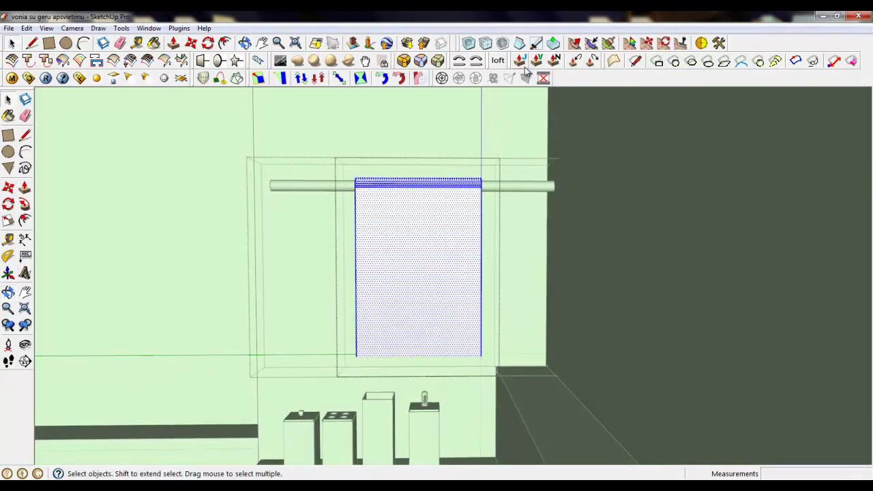
left_click(523, 64)
left_click(472, 153)
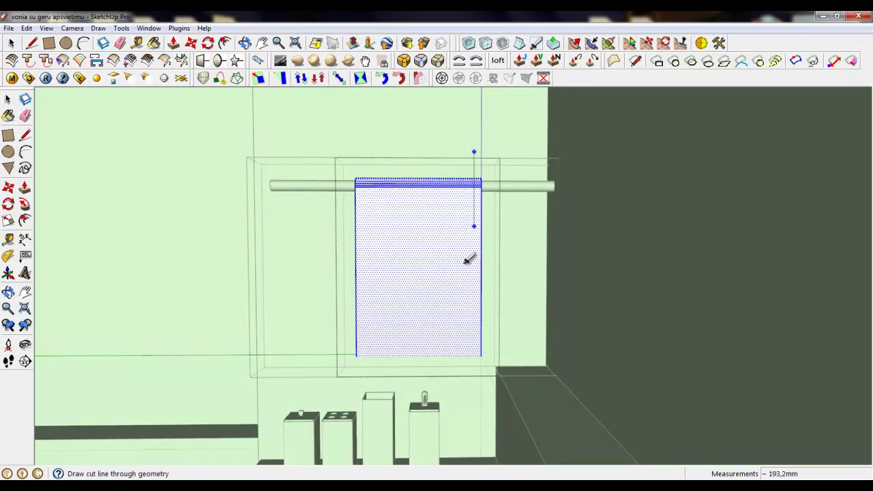
left_click(474, 363)
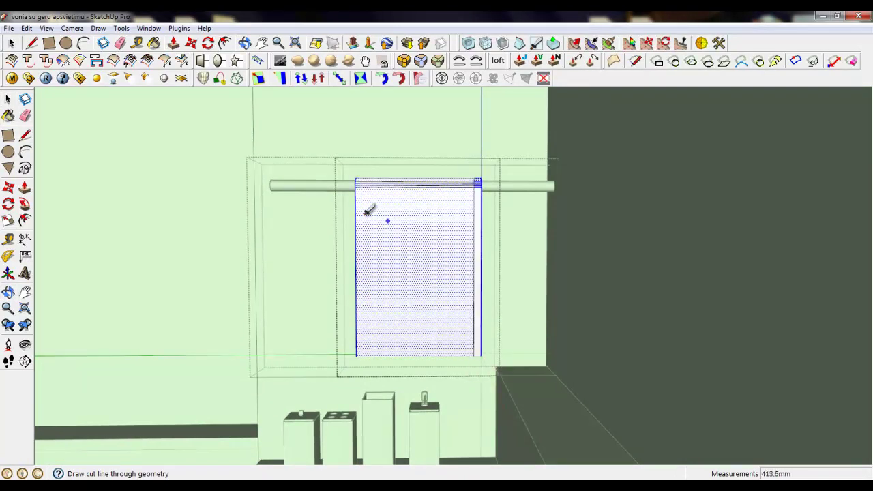
left_click(362, 161)
left_click(363, 371)
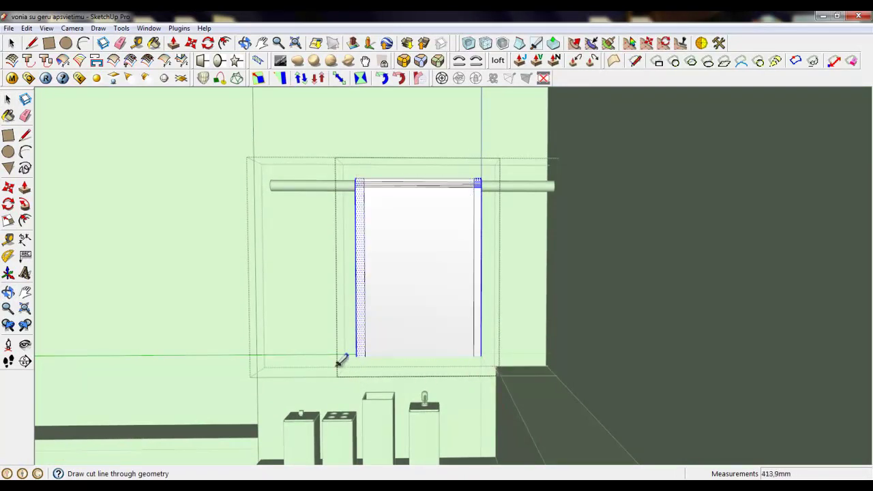
Cut the towel horizontally near its lower edge and at three spaced heights above it.
left_click(481, 356)
left_click(503, 312)
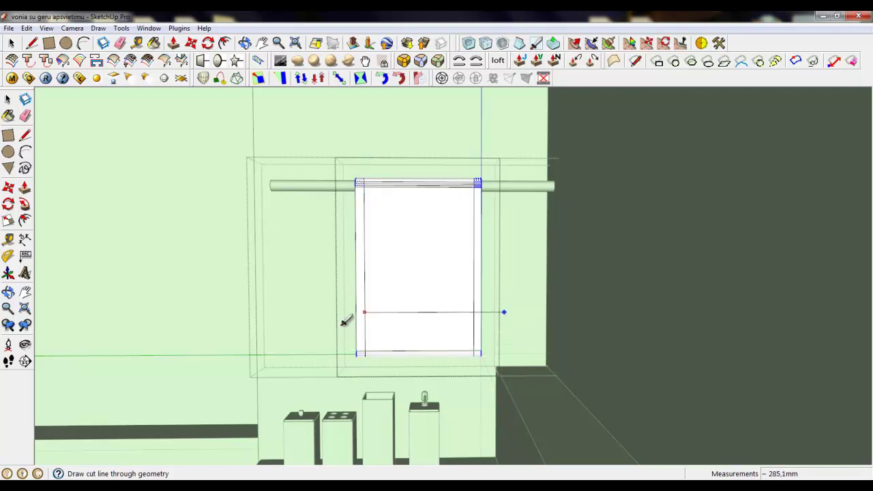
left_click(319, 313)
left_click(332, 277)
left_click(498, 276)
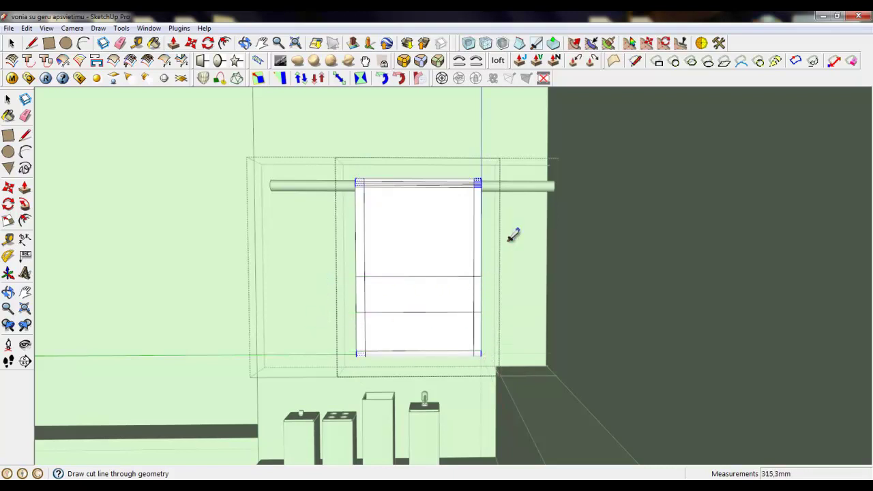
left_click(518, 230)
left_click(317, 234)
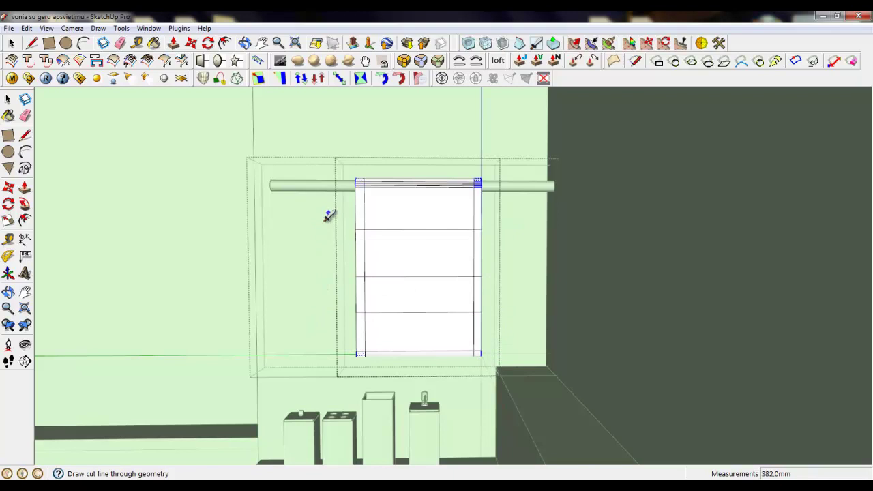
Cut the towel vertically at three more places between the two side cuts.
left_click(396, 142)
left_click(396, 370)
left_click(433, 145)
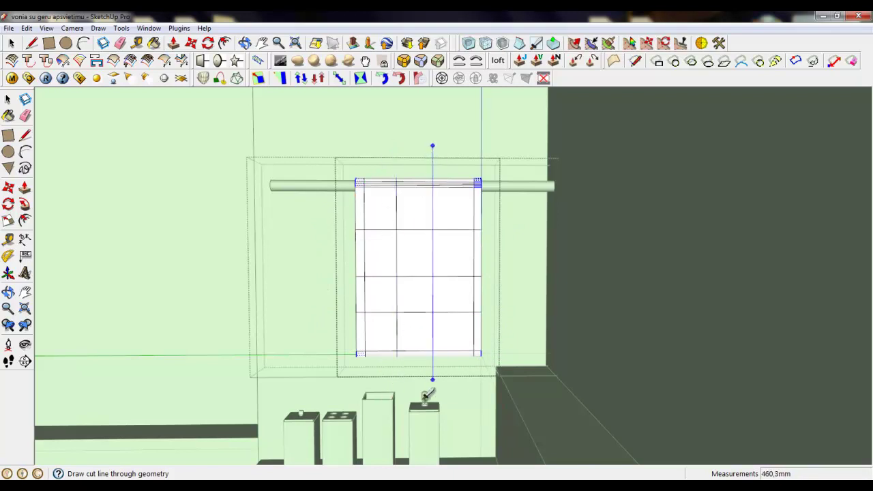
left_click(433, 381)
left_click(457, 146)
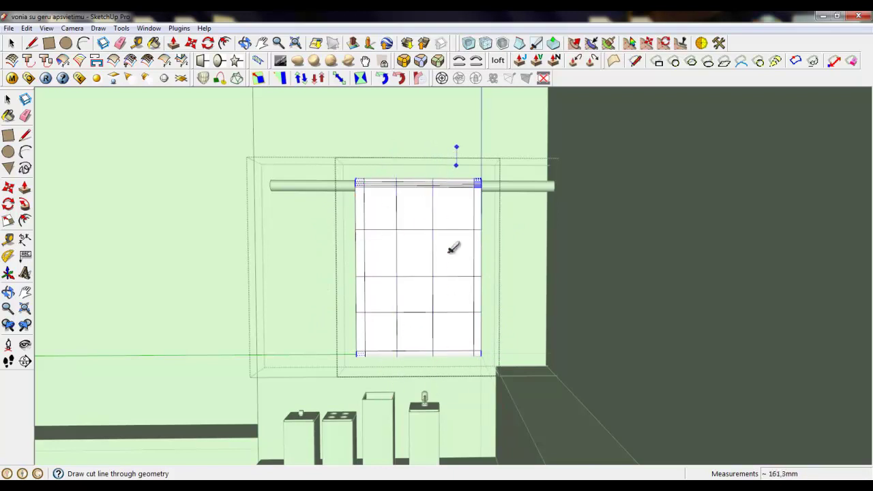
left_click(454, 376)
Select all of the cut towel's geometry and subdivide it.
middle_click_drag(441, 281, 620, 315)
left_click(11, 45)
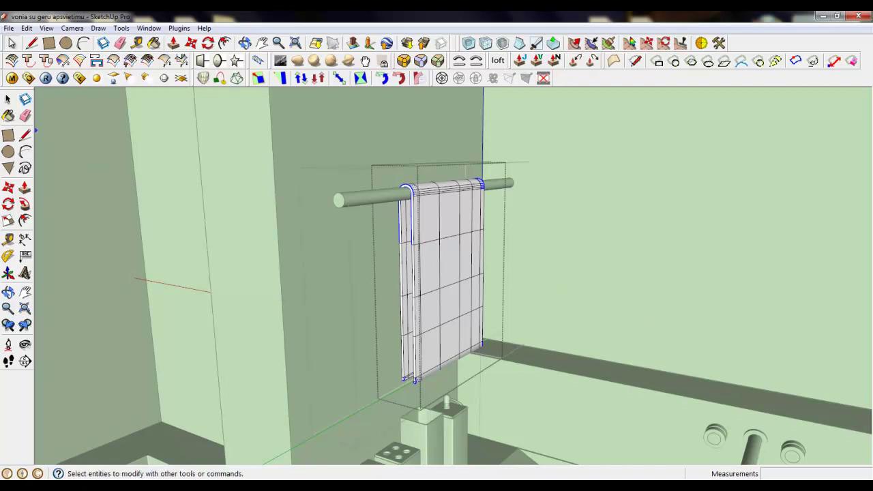
scroll(293, 198, "down", 1)
scroll(415, 265, "up", 3)
triple_click(424, 216)
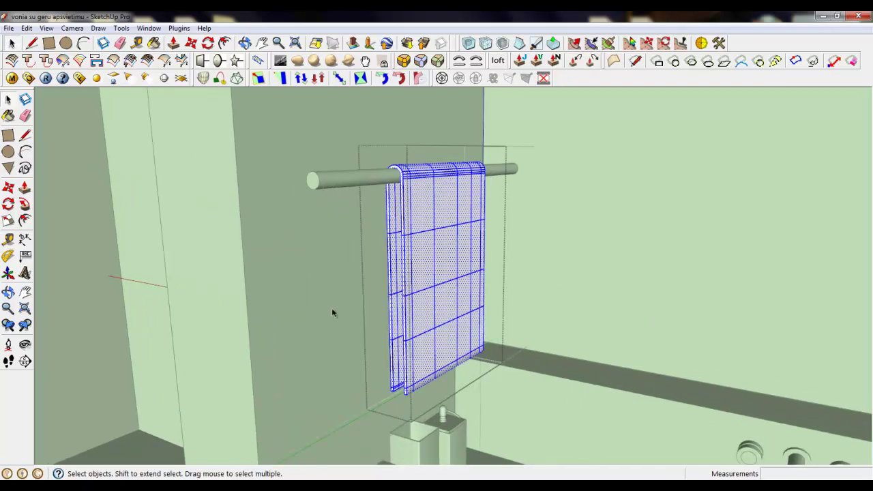
left_click(486, 43)
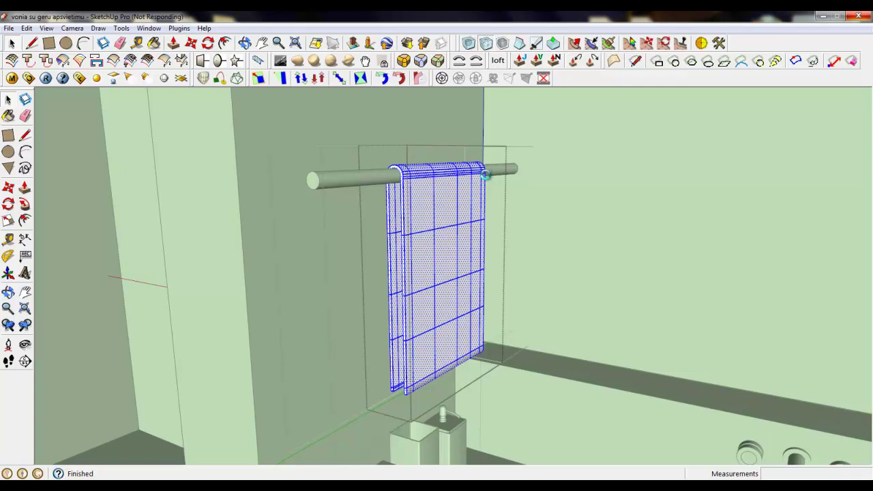
Select the entire subdivided towel and apply Subdivide and Smooth with 1 iteration.
triple_click(416, 217)
middle_click_drag(416, 216, 386, 212)
scroll(389, 211, "up", 2)
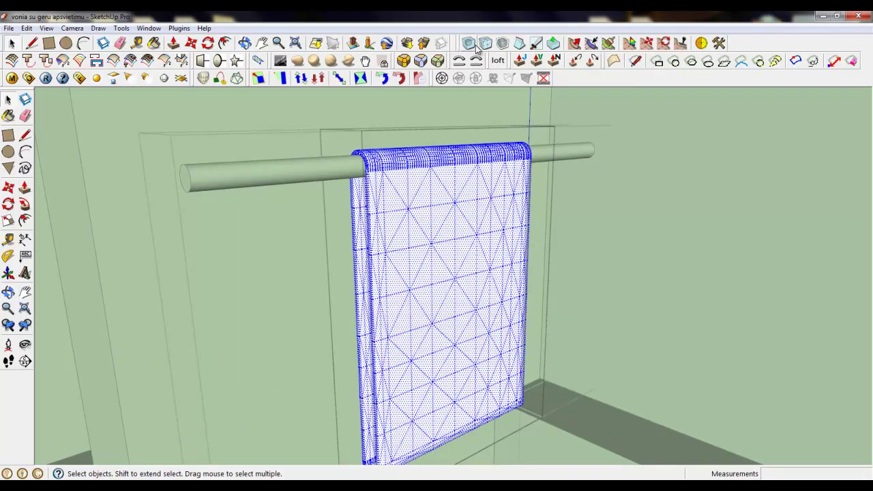
left_click(474, 44)
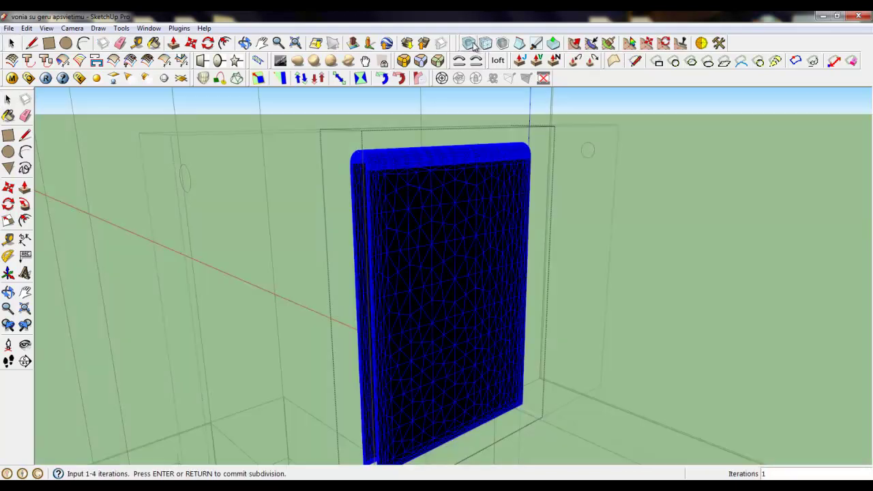
left_click(472, 62)
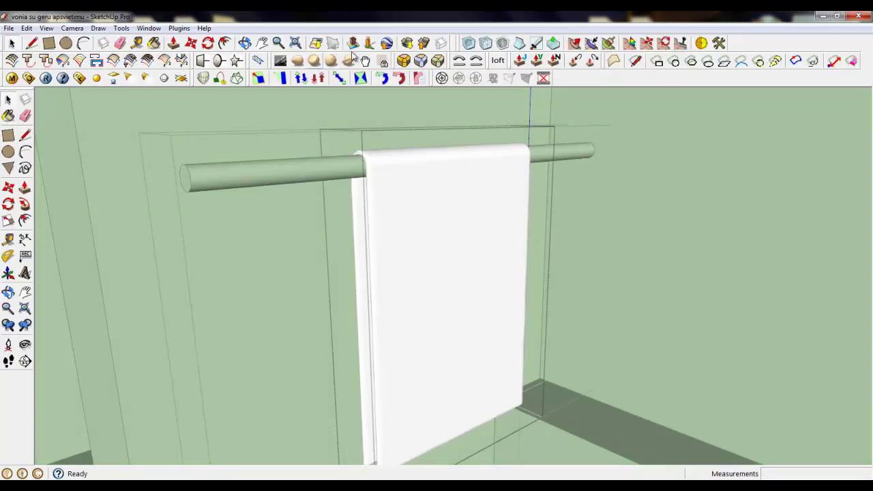
Close the towel group being edited and return to the main bathroom model.
scroll(491, 129, "down", 5)
right_click(403, 128)
middle_click_drag(405, 129, 554, 204)
right_click(560, 154)
left_click(571, 163)
scroll(475, 188, "up", 3)
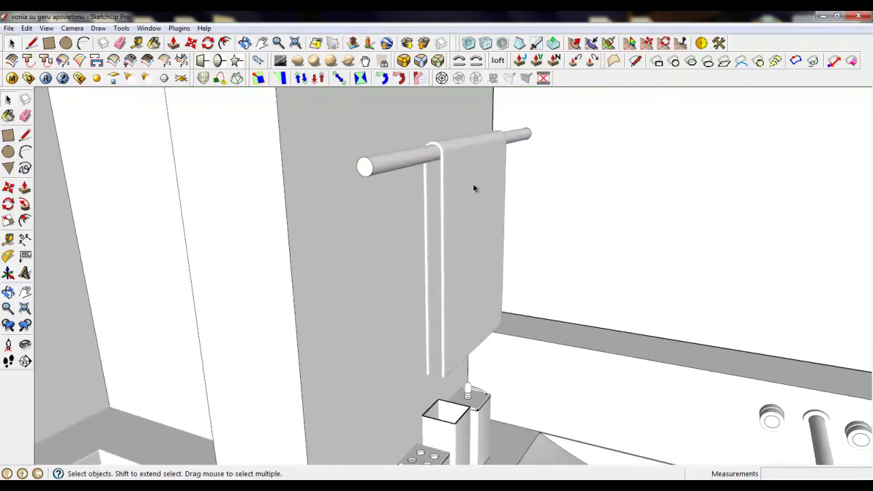
Open the towel group and shorten the rod by pushing its open-side end face about 95 mm towards the towel.
middle_click_drag(475, 189, 272, 220)
double_click(353, 202)
scroll(330, 205, "up", 3)
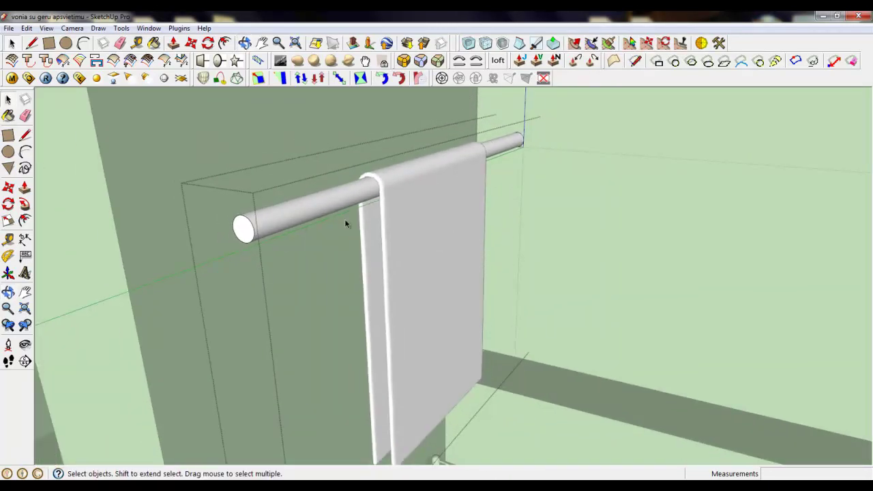
left_click(173, 43)
left_click_drag(244, 230, 331, 208)
Try to push in the rod's other end face, where it meets the corner wall.
middle_click_drag(445, 172, 300, 183)
scroll(536, 153, "up", 7)
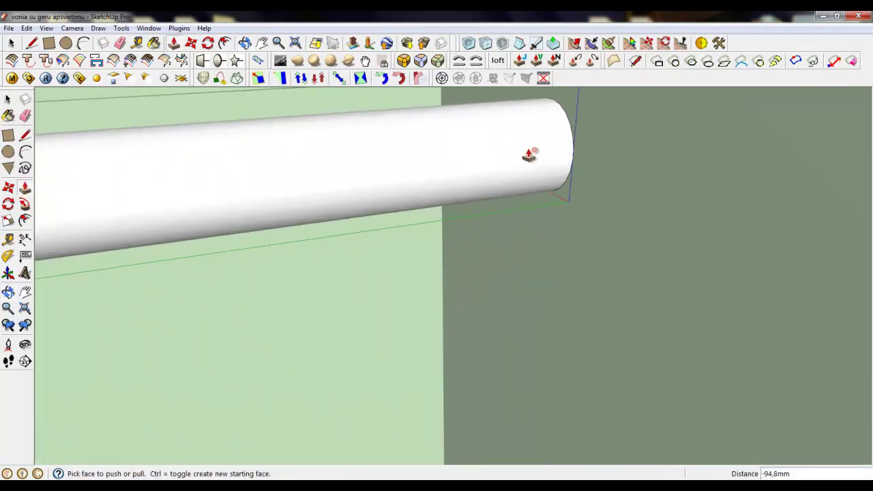
middle_click_drag(529, 155, 367, 162)
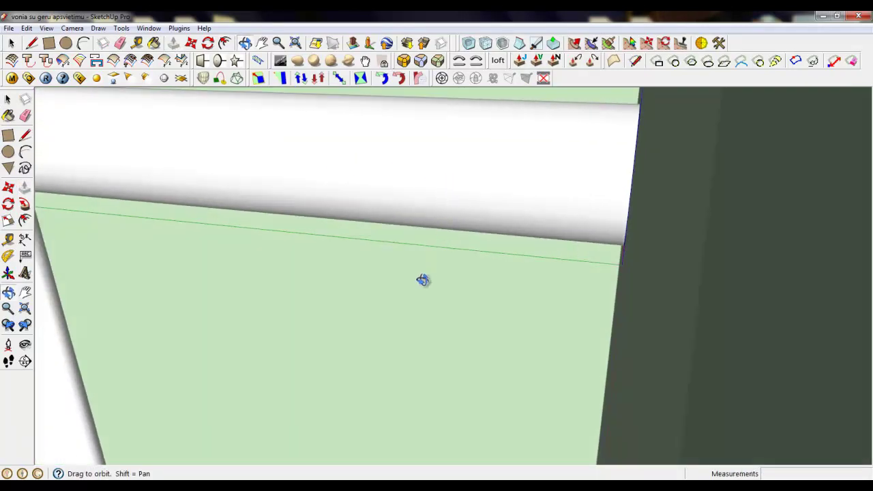
middle_click_drag(423, 297, 450, 327)
scroll(450, 328, "down", 3)
scroll(517, 265, "up", 2)
middle_click_drag(519, 265, 519, 286)
left_click(514, 287)
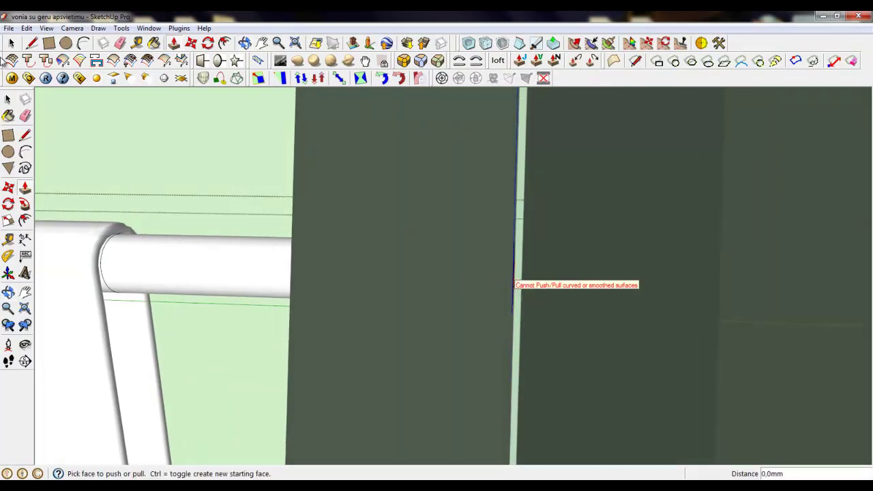
Close the group and move the whole towel and rod along the washbasin wall, away from the corner wall.
left_click(11, 42)
right_click(170, 188)
left_click(184, 192)
middle_click_drag(183, 252, 271, 139)
key("m")
left_click(433, 306)
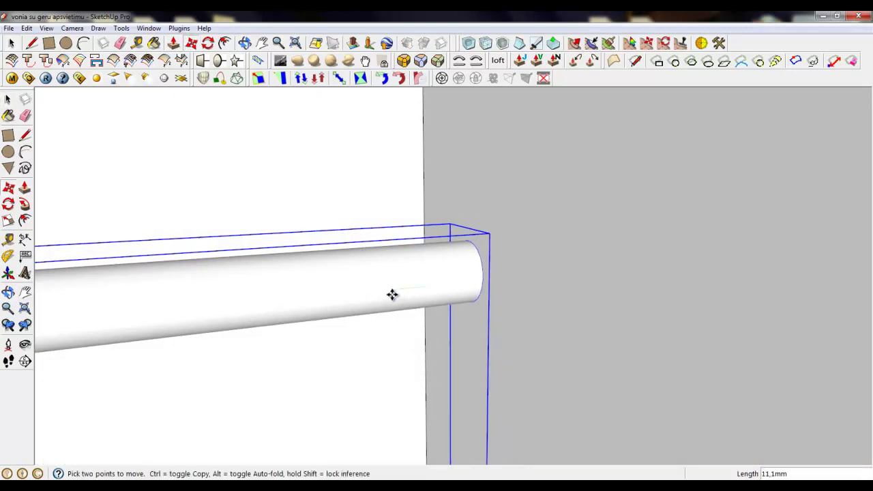
left_click(272, 302)
scroll(499, 242, "down", 8)
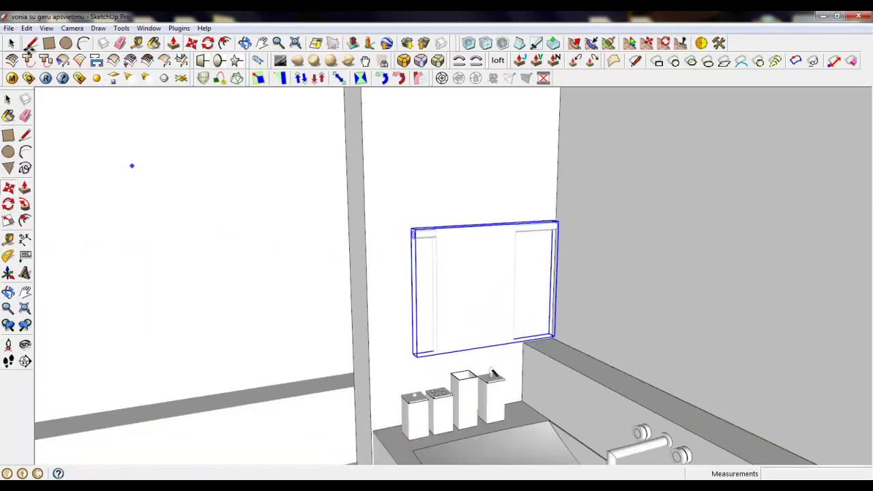
Open the group, scale the rod shorter along the green axis from its corner end, and close the group.
key("space")
scroll(566, 251, "up", 6)
double_click(566, 251)
left_click(566, 251)
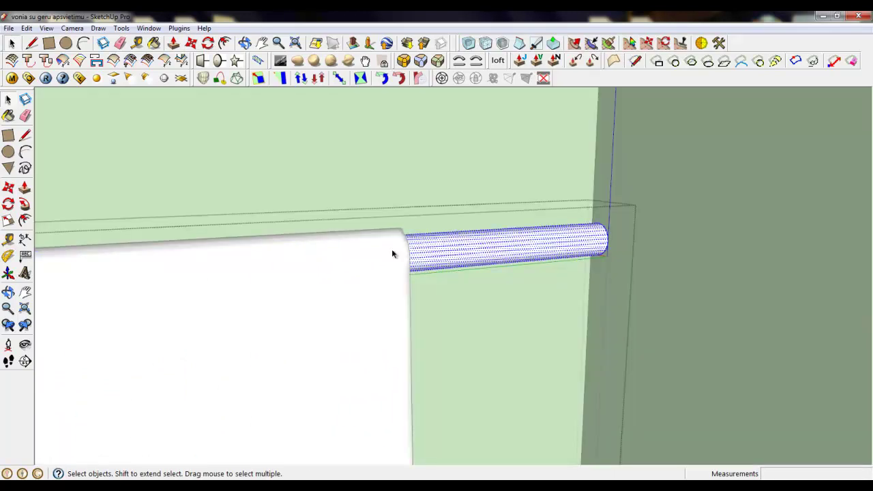
key("s")
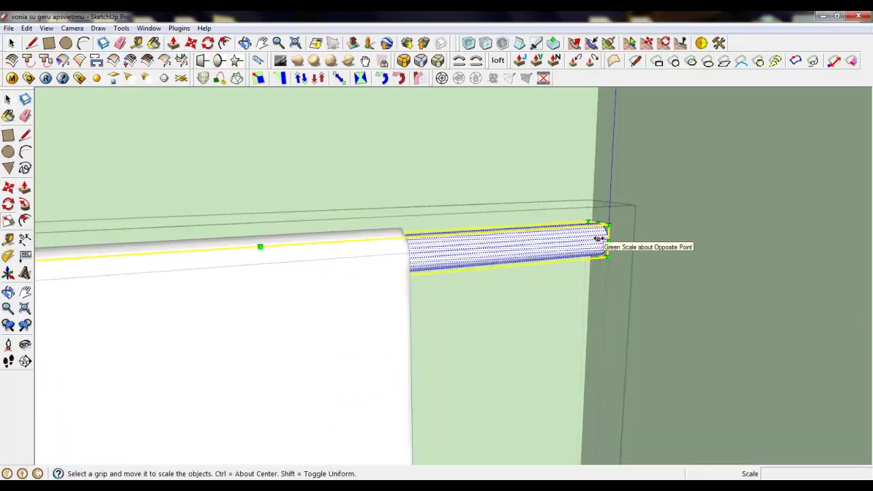
left_click_drag(605, 240, 442, 247)
right_click(464, 197)
left_click(482, 201)
scroll(431, 214, "down", 5)
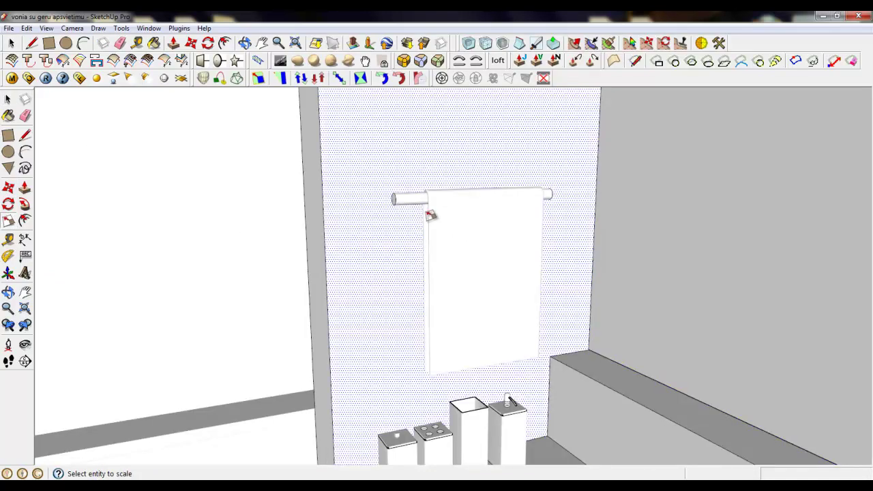
Move the towel and rod group about 42 mm along the red axis towards the washbasin wall.
middle_click_drag(431, 214, 593, 253)
scroll(471, 193, "up", 3)
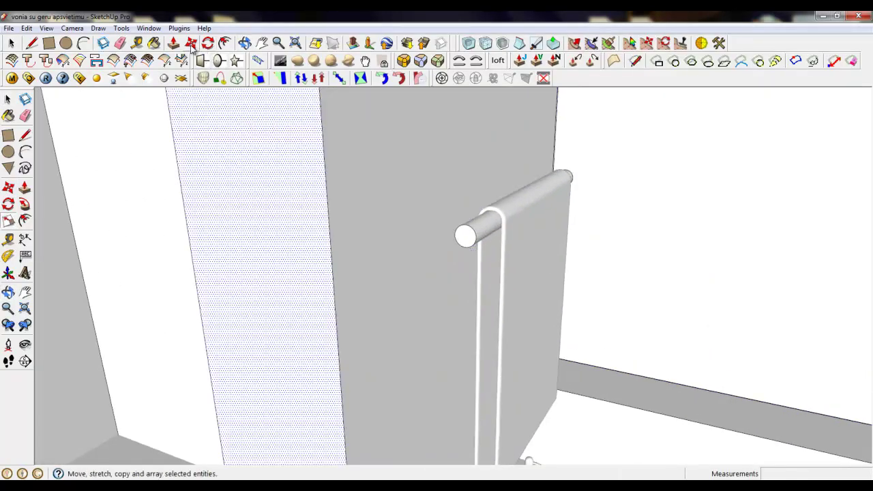
left_click(192, 43)
scroll(464, 238, "up", 2)
scroll(464, 238, "up", 2)
left_click(10, 45)
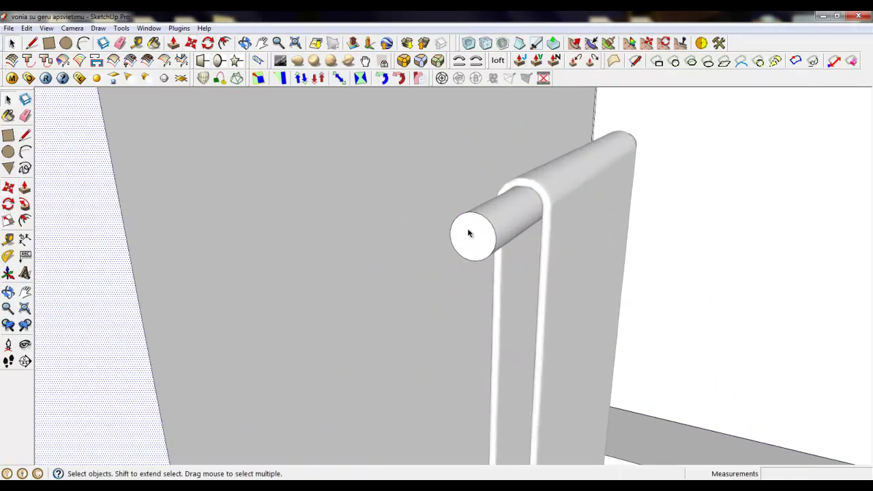
left_click(469, 232)
left_click(190, 42)
middle_click_drag(546, 259, 584, 237)
left_click(600, 181)
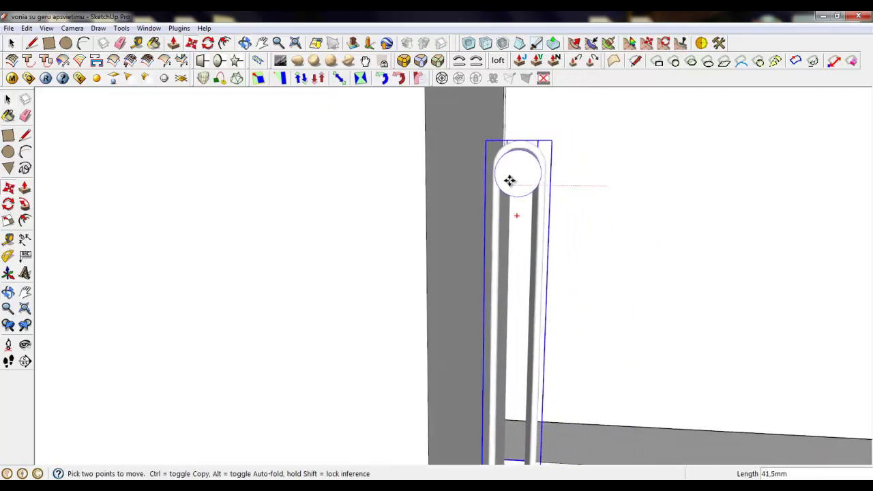
middle_click_drag(519, 178, 347, 242)
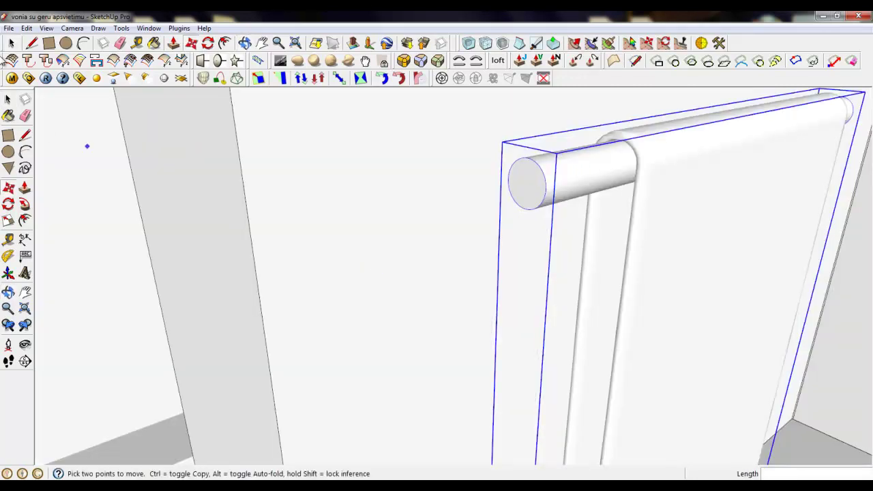
Inside the group, draw a path from the rod's open-side end: about 36 mm outward, plus a short segment towards the wall.
left_click(11, 43)
double_click(535, 182)
left_click(31, 43)
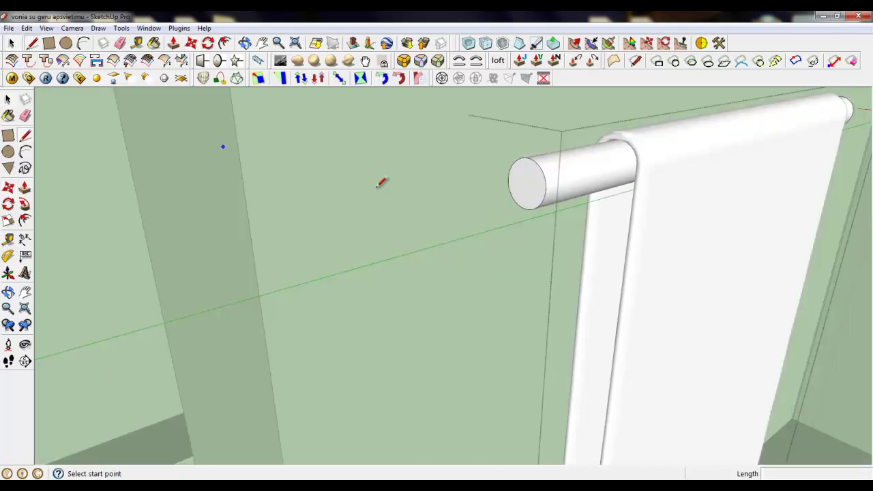
left_click(518, 205)
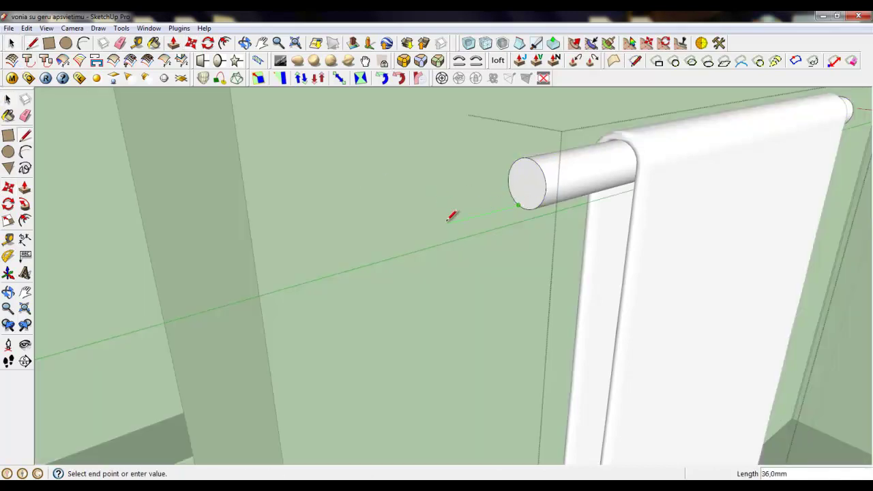
left_click(448, 220)
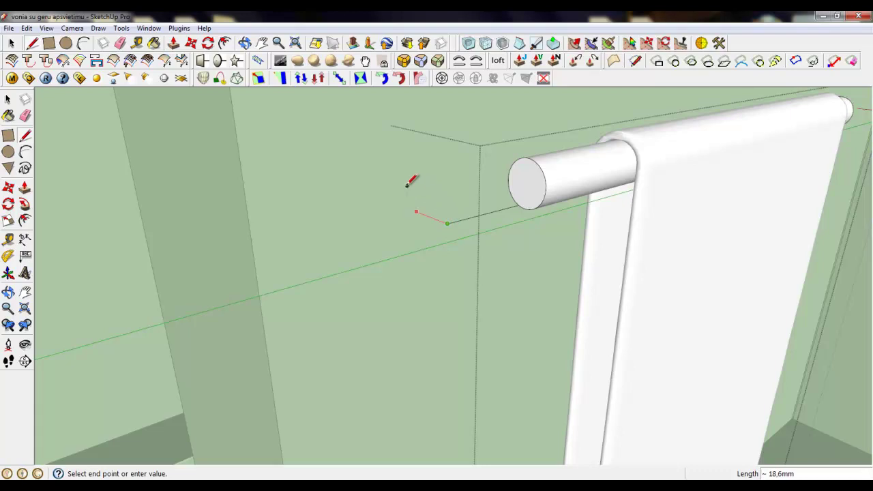
left_click(11, 42)
Move the path's short wall-side segment about 8.5 mm closer to the rod's end.
scroll(263, 317, "down", 3)
scroll(388, 252, "up", 5)
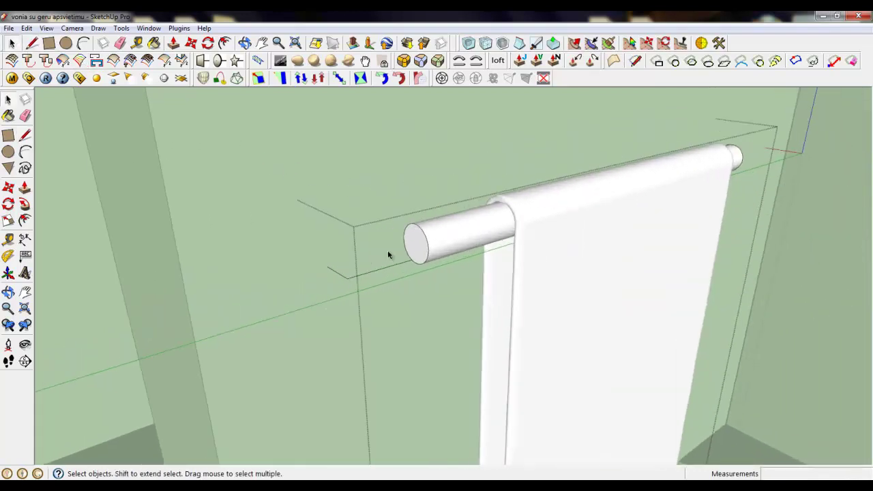
left_click_drag(205, 224, 384, 363)
left_click(191, 43)
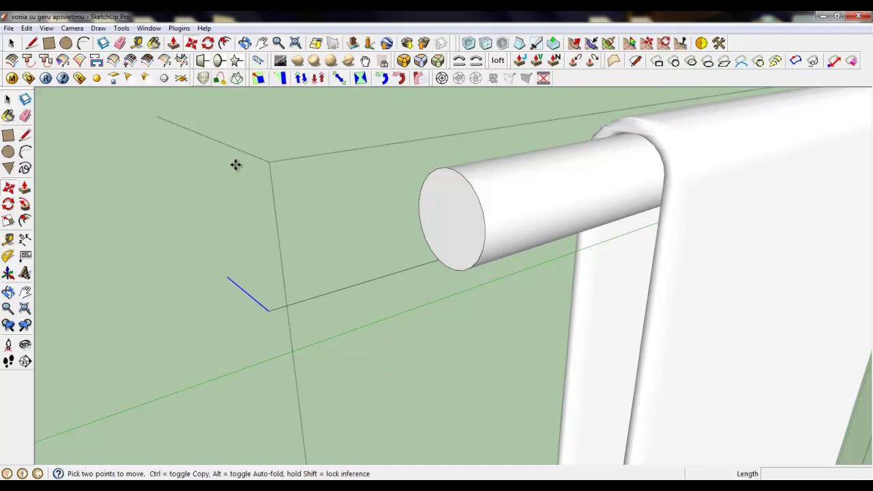
left_click(253, 297)
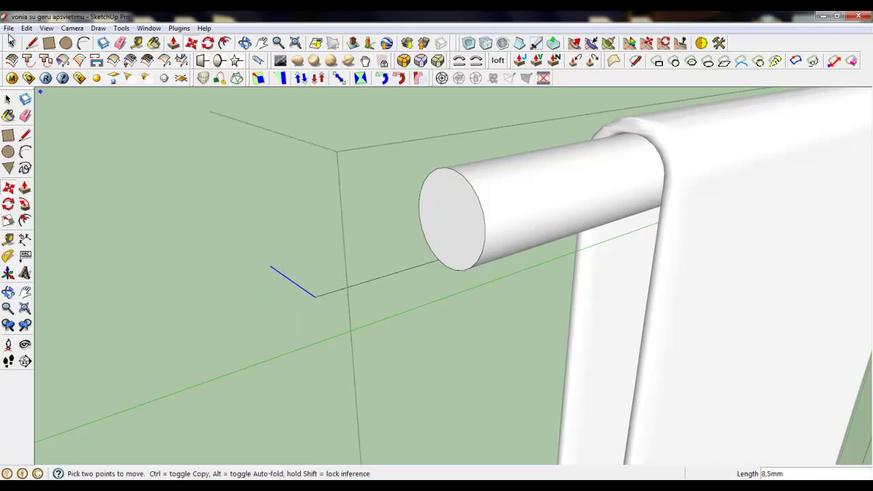
Select both path segments and sweep the rod's open-side end face along them with Follow Me.
left_click(11, 42)
left_click(449, 235)
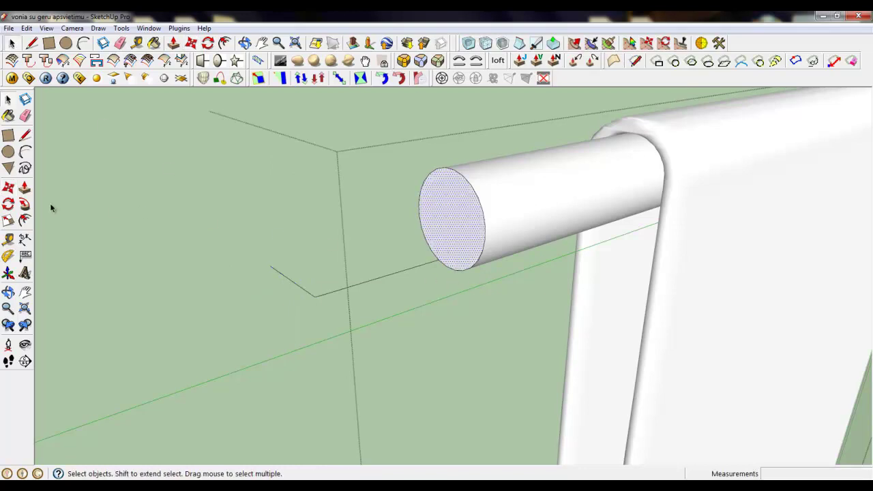
left_click(318, 297)
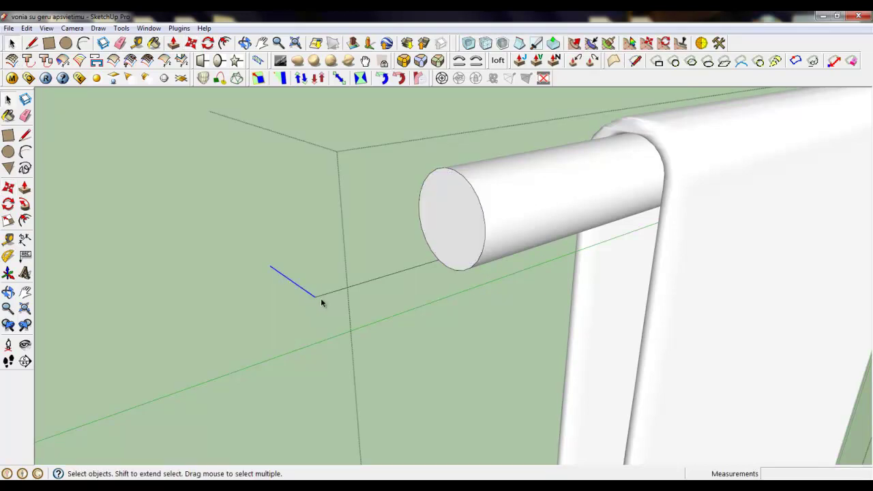
left_click(322, 296, "shift")
left_click(25, 205)
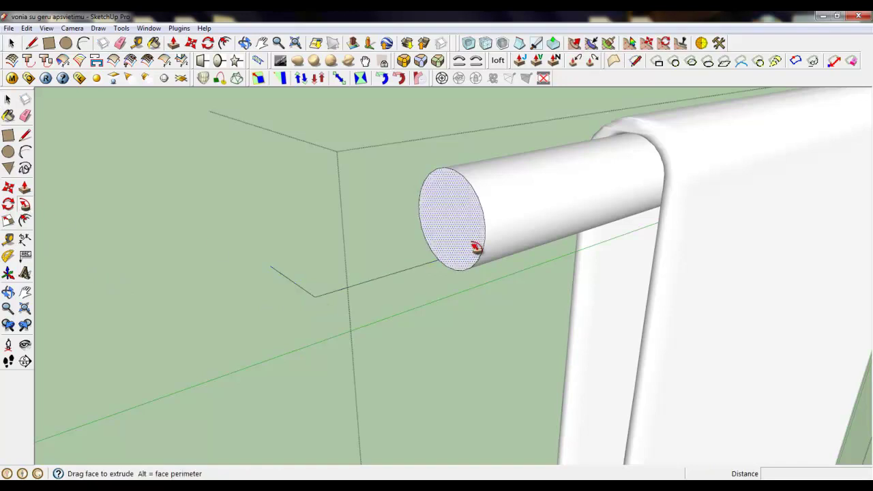
left_click(473, 248)
Draw a path from the rod's corner-side end: about 31.5 mm outward, plus a short segment towards the wall.
scroll(174, 286, "down", 5)
middle_click_drag(530, 222, 357, 212)
scroll(420, 248, "down", 3)
scroll(727, 191, "up", 6)
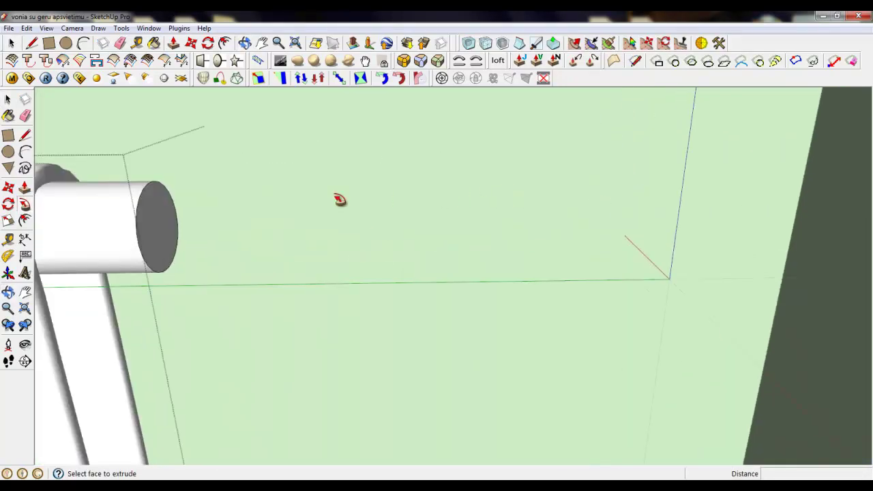
left_click(31, 42)
left_click(173, 261)
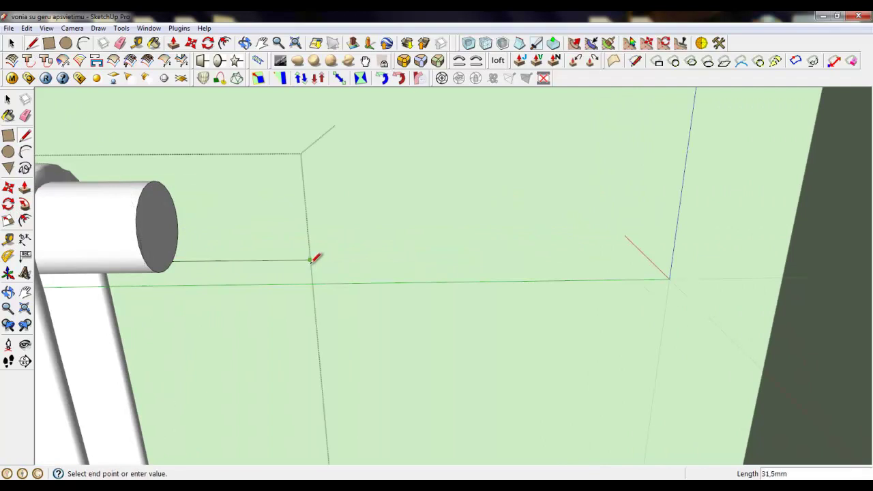
left_click(310, 259)
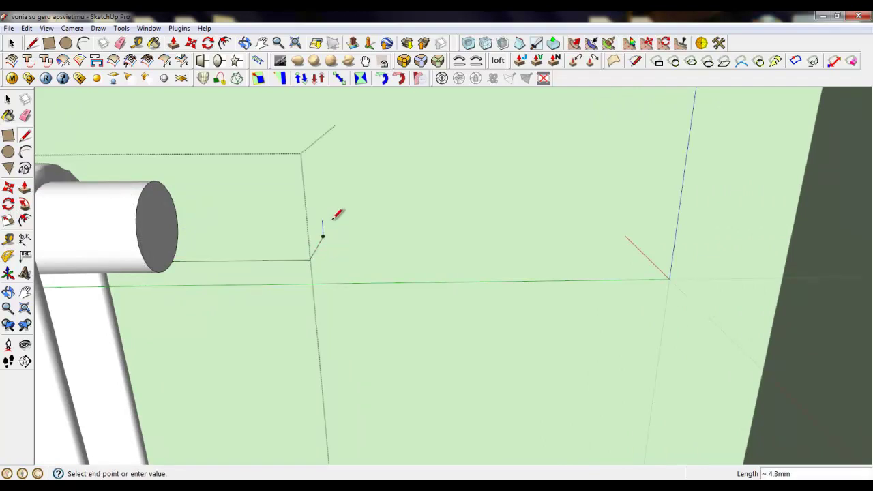
left_click(322, 236)
Select the corner-side path and extrude the rod's end face along it with Follow Me.
left_click(11, 42)
left_click(286, 261)
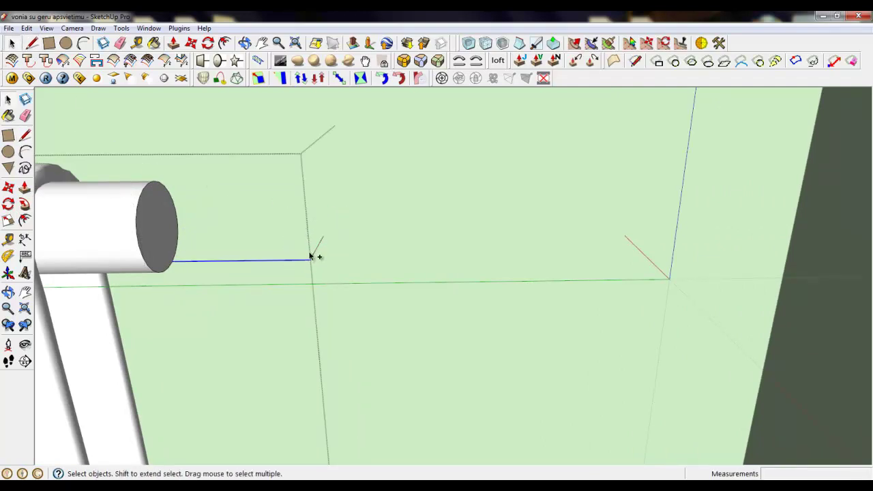
left_click(24, 204)
left_click(164, 249)
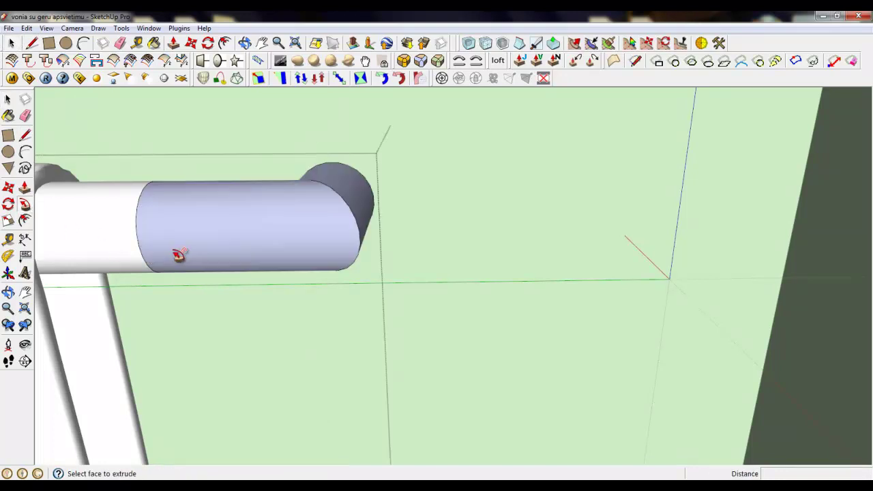
middle_click_drag(175, 253, 301, 223)
Delete the seam edges where both bent ends join the straight part of the rod.
left_click(11, 42)
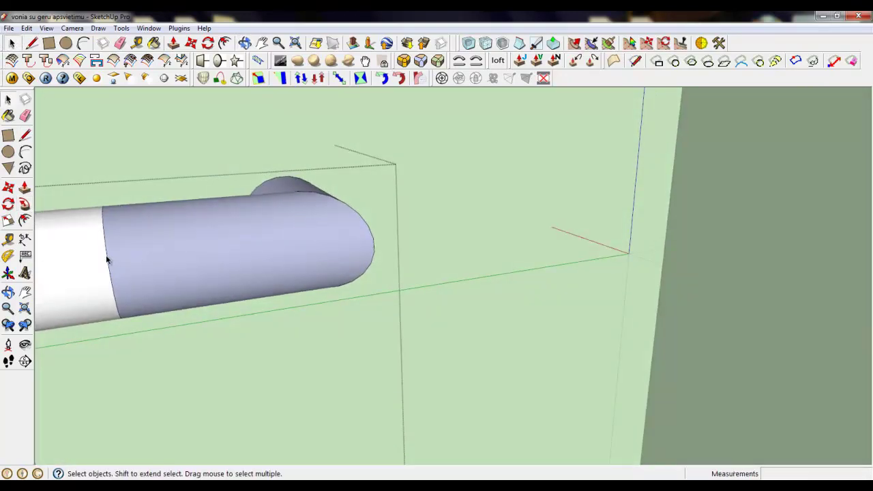
left_click(118, 264)
key("Delete")
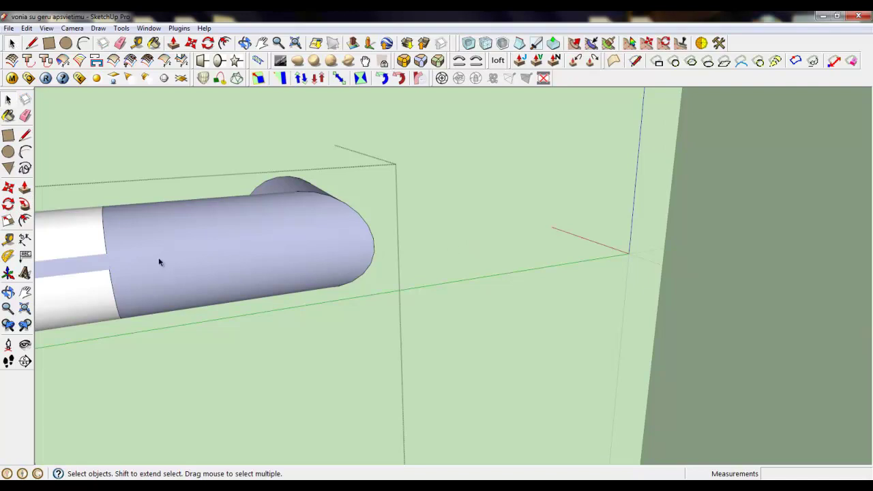
left_click(104, 249)
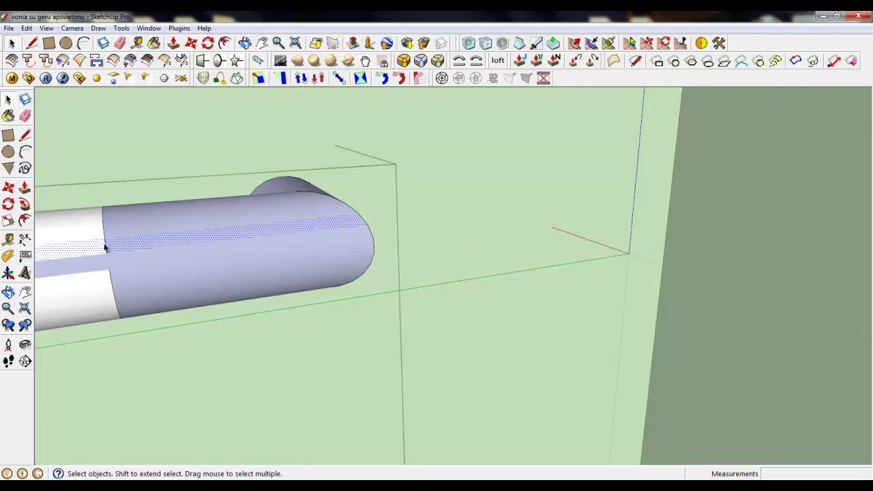
scroll(241, 224, "down", 5)
left_click_drag(199, 178, 241, 295)
scroll(511, 249, "down", 4)
scroll(452, 276, "up", 5)
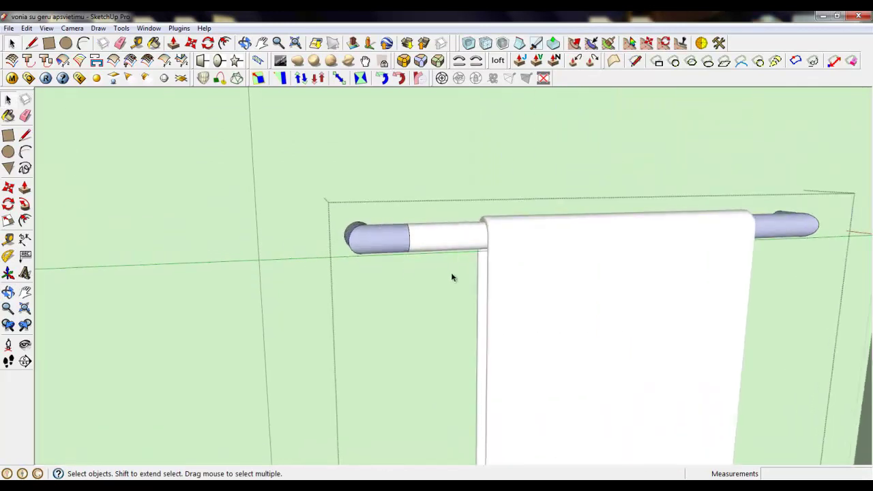
left_click_drag(346, 169, 412, 314)
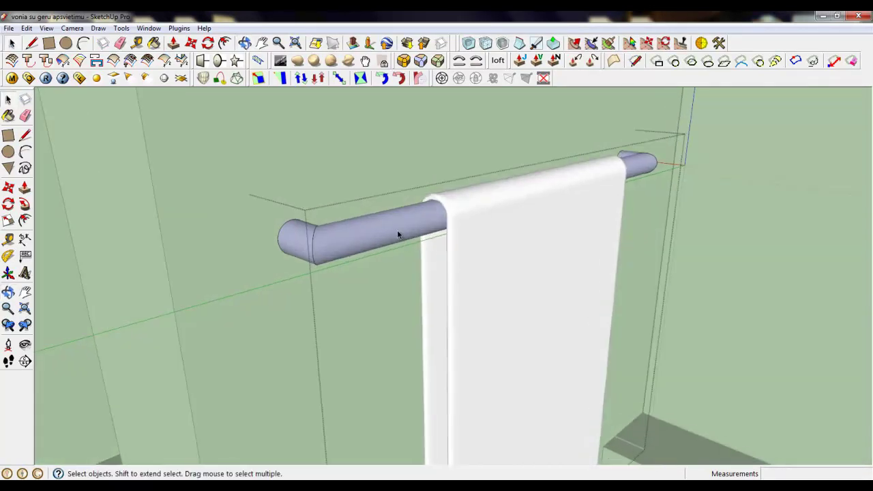
Paint the whole towel rod, including both bent ends, with the white Color_000 material from the model and leave its group.
triple_click(398, 232)
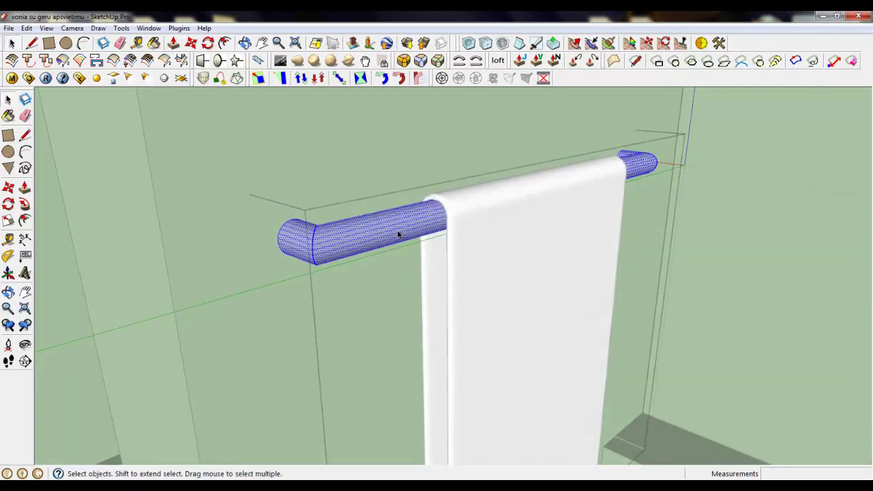
left_click(154, 44)
left_click(781, 164)
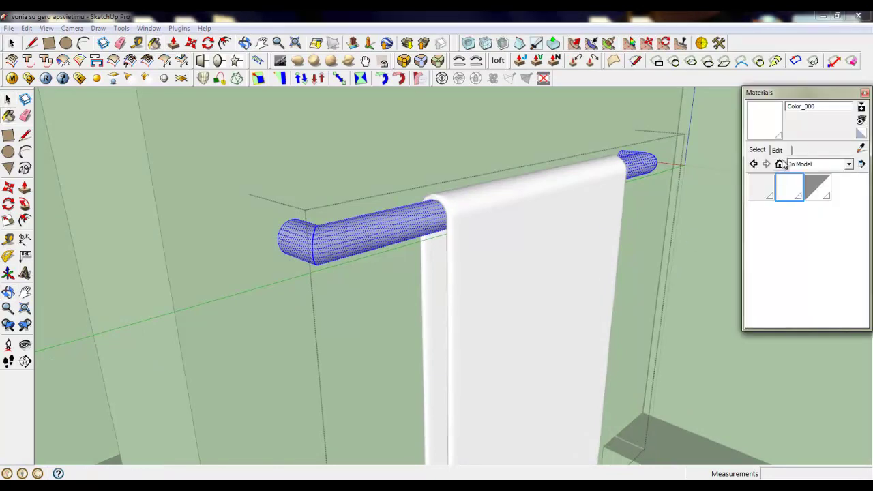
left_click(390, 237)
key("Escape")
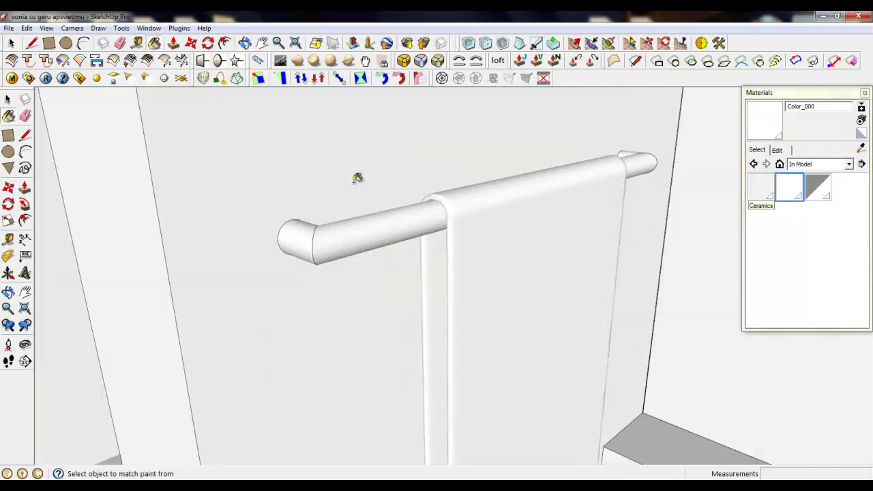
left_click(10, 43)
Look around the bathroom and examine the outline of four curves standing in the skirted room corner.
scroll(362, 184, "down", 4)
mouse_move(362, 184)
middle_mouse_down()
mouse_move(325, 197)
mouse_move(358, 183)
middle_mouse_up()
scroll(360, 179, "down", 2)
left_click(363, 176)
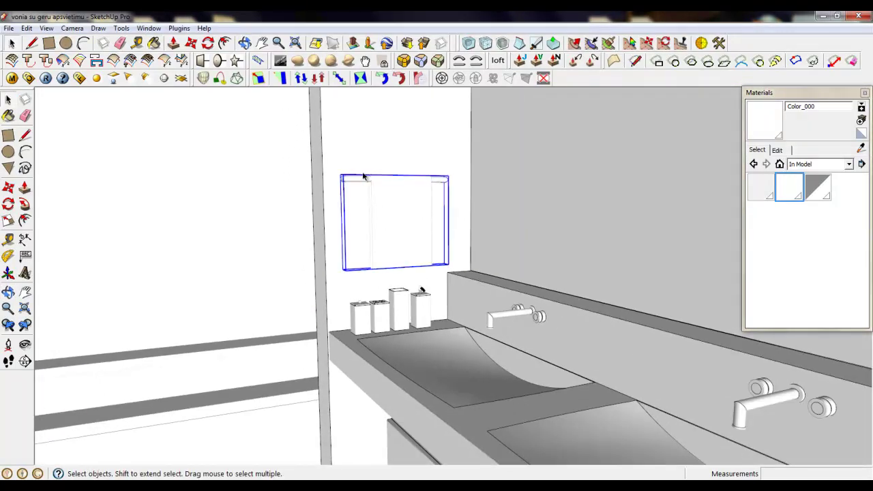
left_click(25, 344)
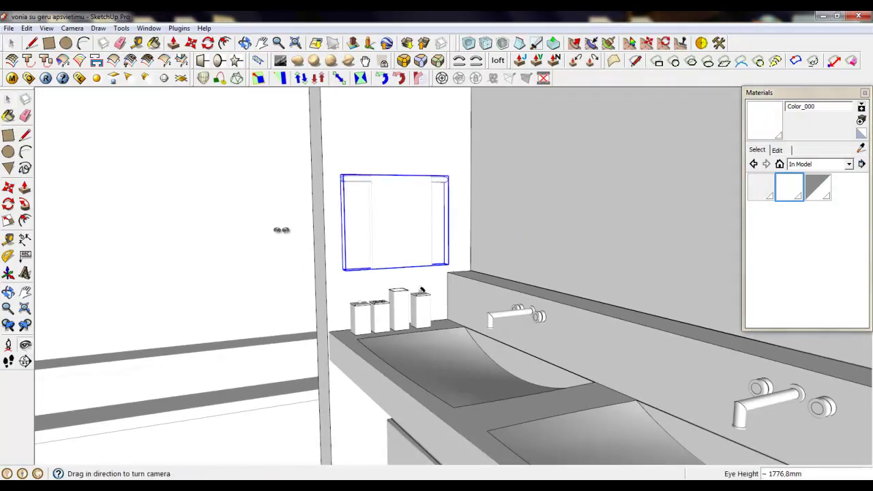
left_click_drag(280, 230, 730, 366)
left_click_drag(274, 293, 682, 406)
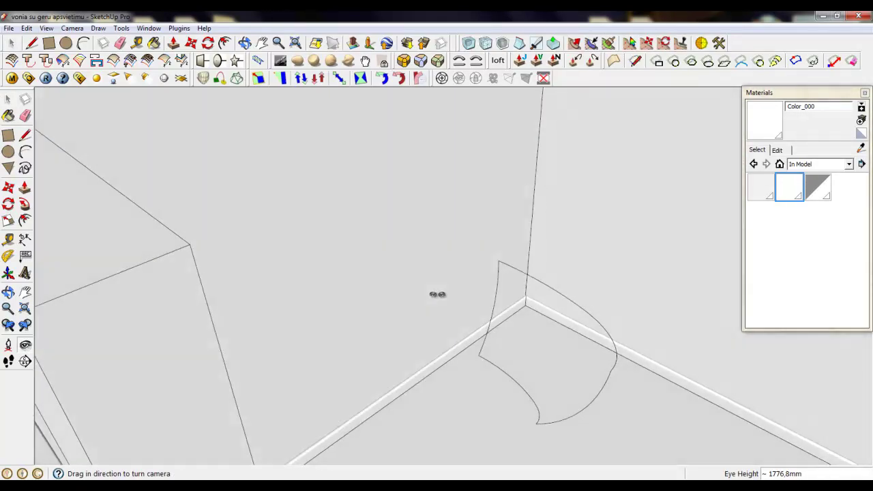
left_click_drag(438, 294, 501, 327)
scroll(411, 287, "up", 2)
middle_click_drag(411, 287, 273, 295)
left_click_drag(389, 323, 350, 302)
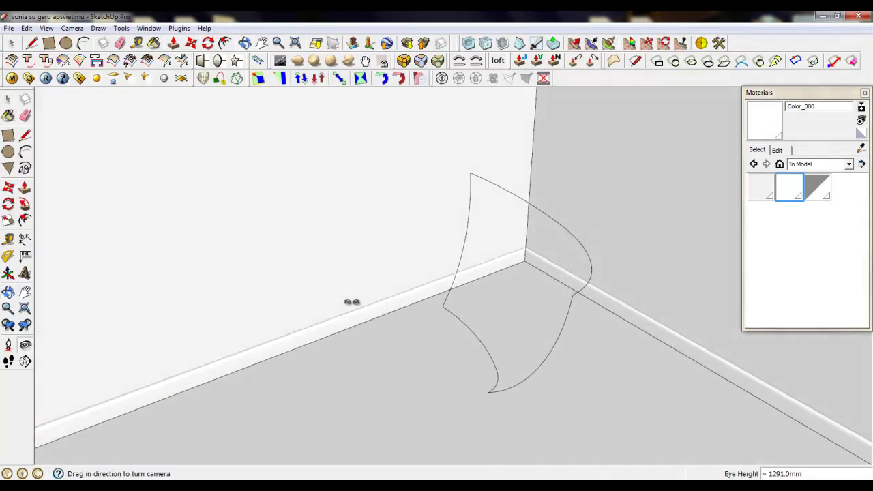
scroll(468, 337, "up", 3)
middle_click_drag(474, 342, 450, 347)
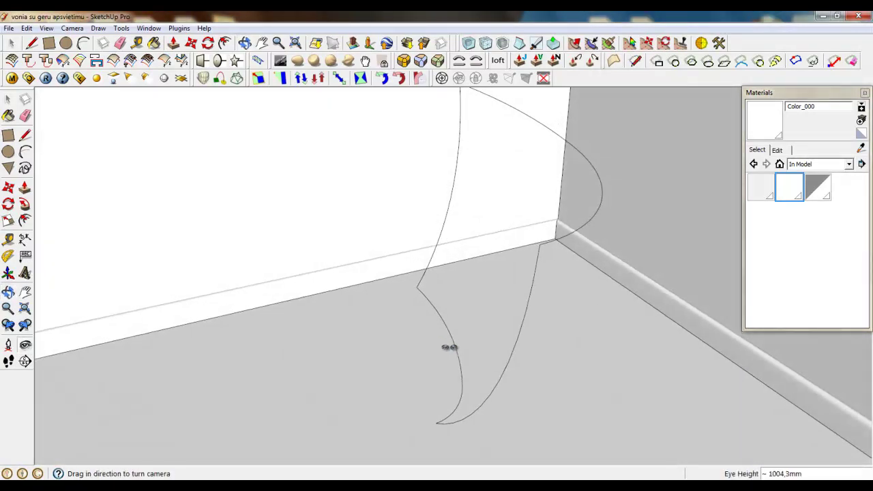
scroll(504, 384, "down", 2)
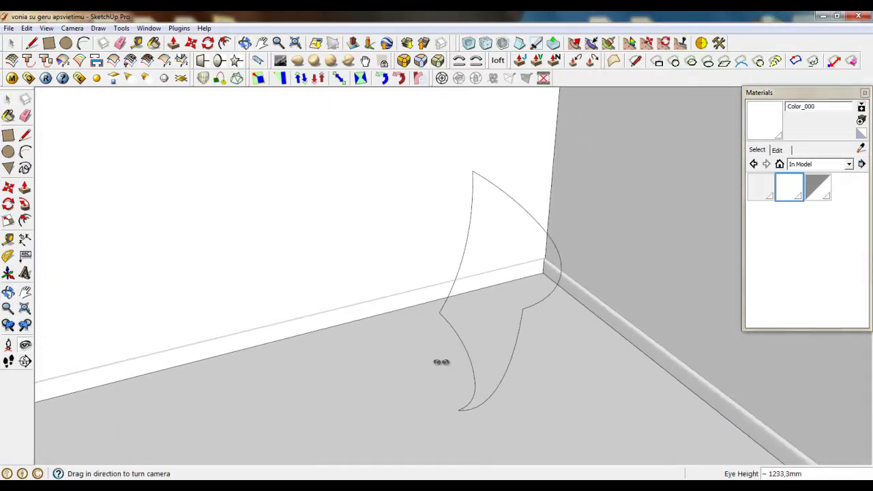
middle_click_drag(439, 362, 493, 355)
left_click_drag(252, 364, 350, 353)
scroll(350, 352, "down", 2)
scroll(350, 353, "up", 2)
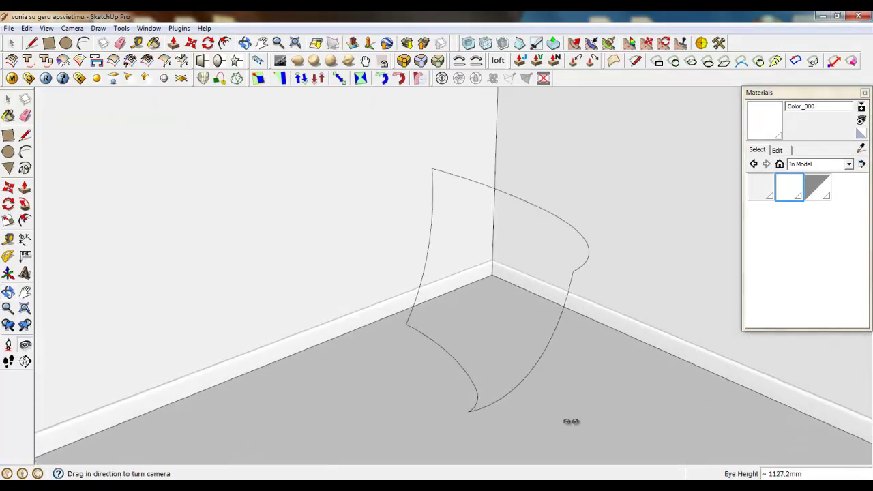
left_click(31, 43)
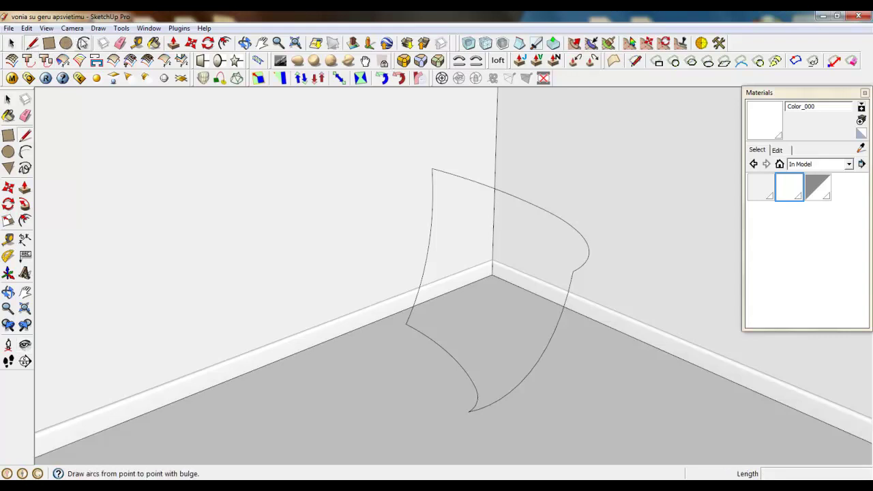
left_click(83, 44)
scroll(266, 297, "up", 1)
scroll(276, 297, "down", 2)
scroll(402, 297, "up", 2)
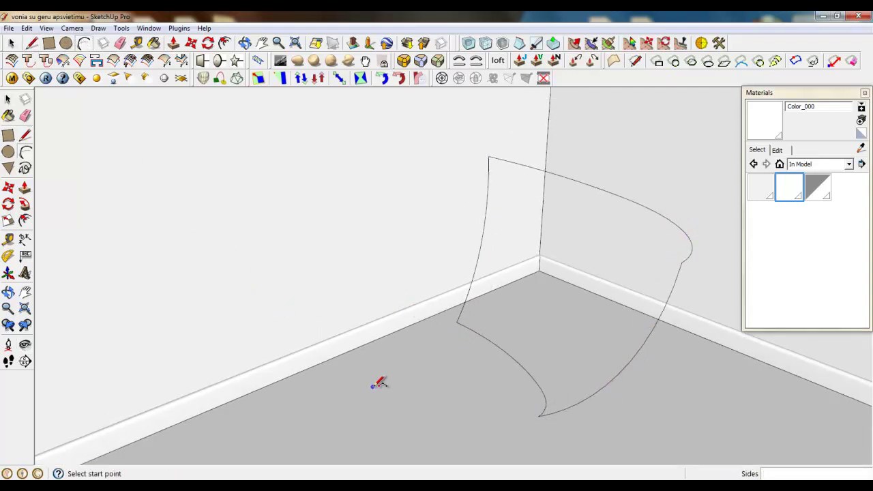
middle_click_drag(420, 382, 447, 375)
middle_click_drag(64, 380, 241, 309)
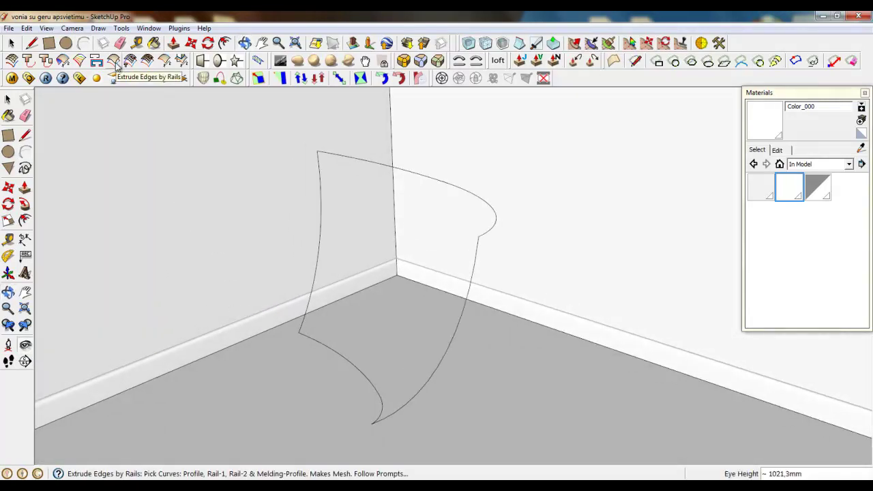
Inside the outline's group, run Extrude Edges by Rails using one side curve as profile, the upper and lower curves as rails, and the opposite side curve as melding profile.
left_click(11, 43)
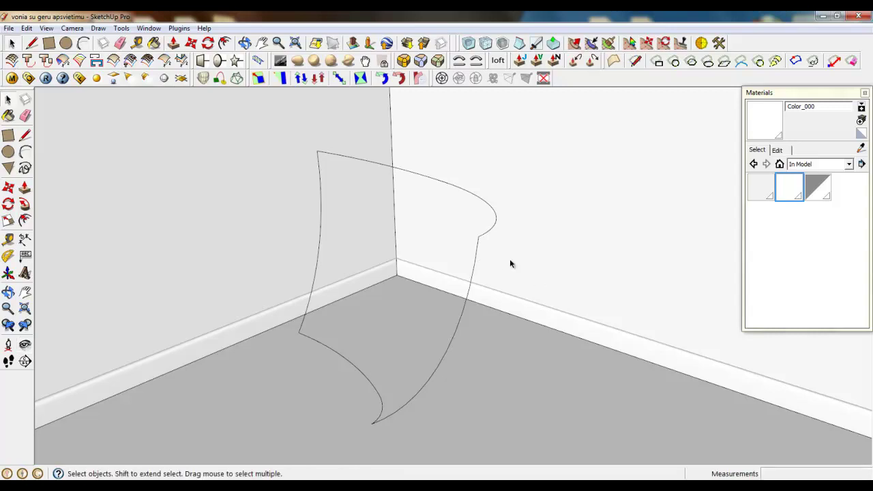
triple_click(478, 250)
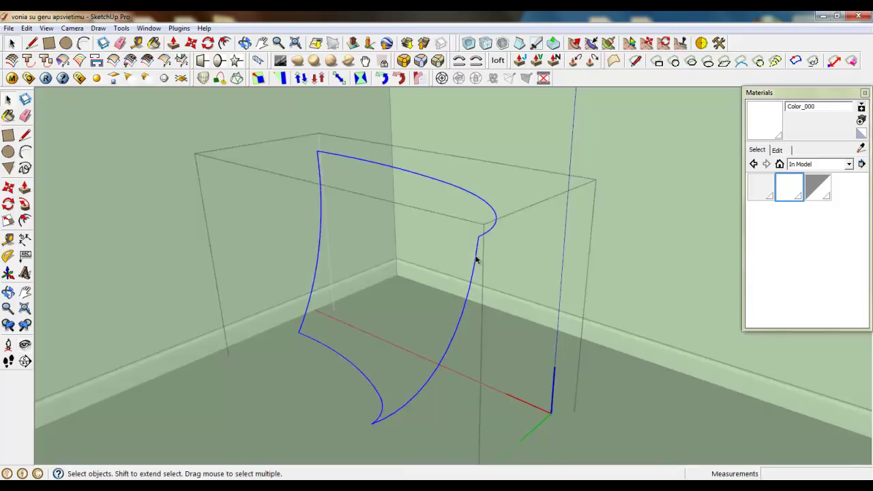
left_click(476, 259)
left_click(321, 210)
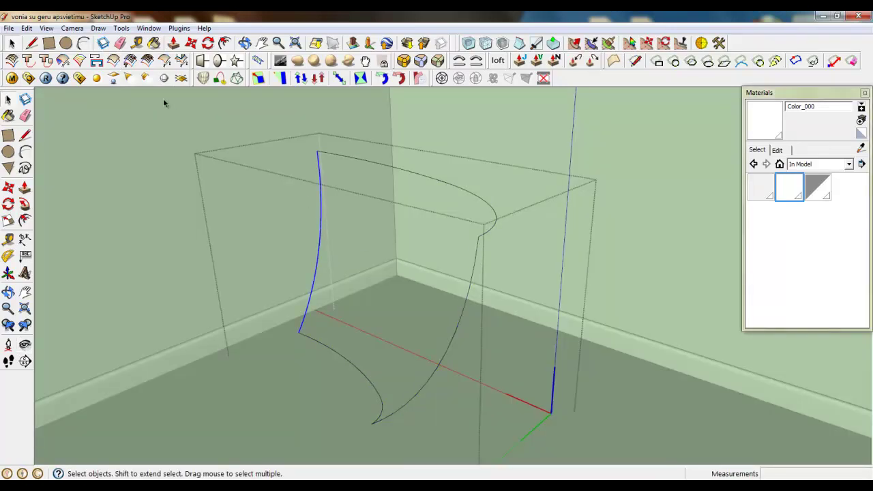
left_click(113, 61)
left_click(321, 232)
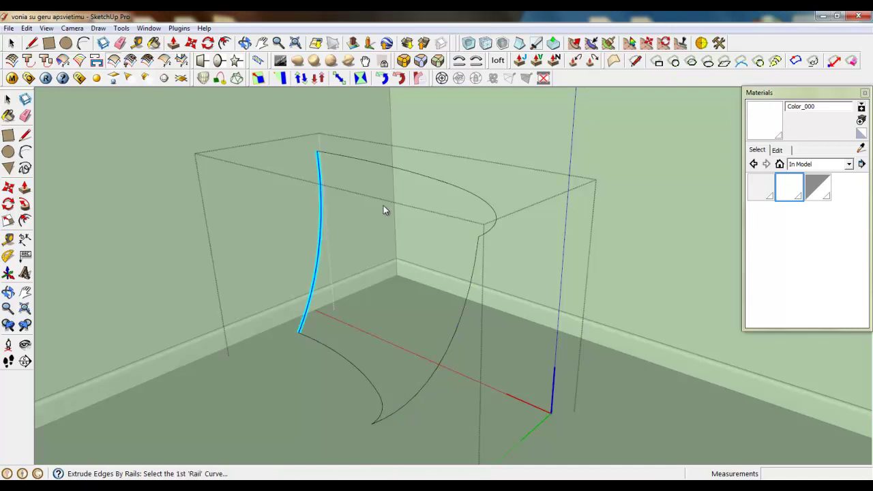
left_click(404, 170)
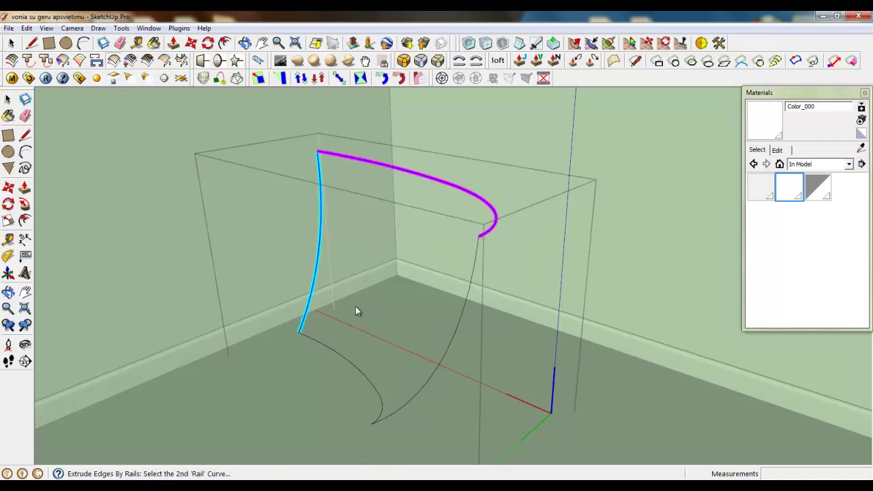
left_click(341, 356)
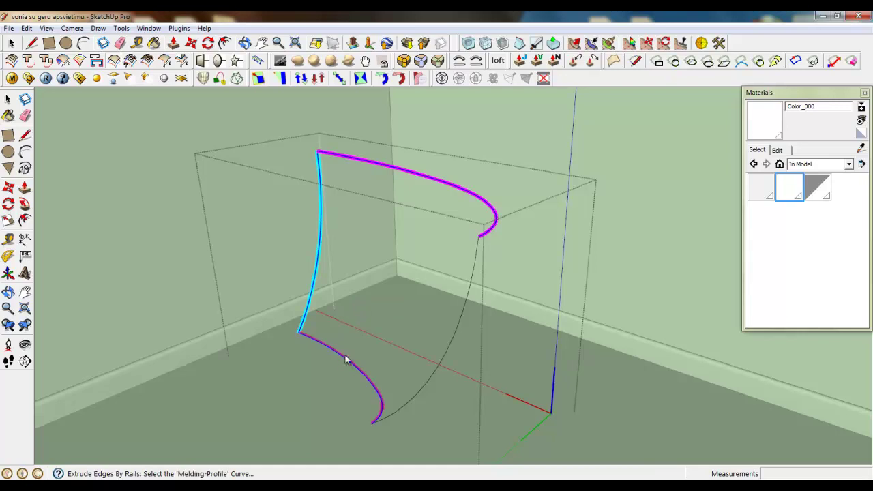
left_click(433, 372)
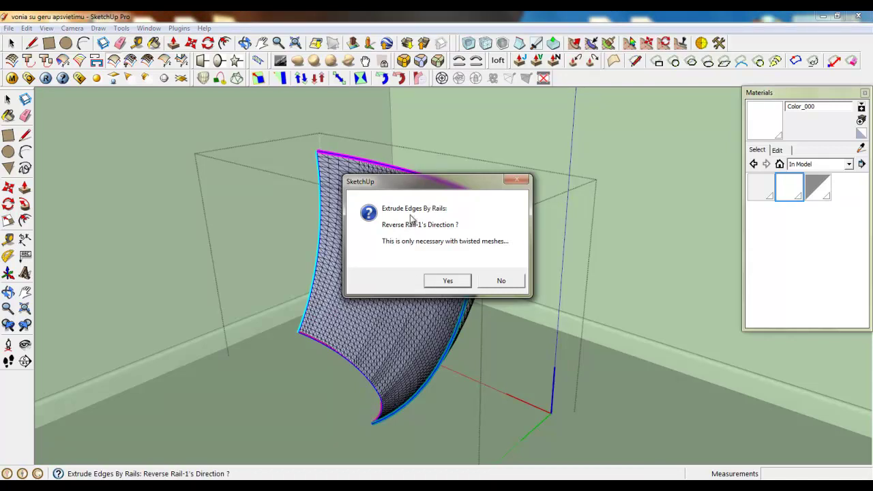
Finish the rail extrusion without reversing the rail or faces, keeping the coplanar edges and the original curves.
left_click_drag(419, 188, 500, 167)
left_click(582, 261)
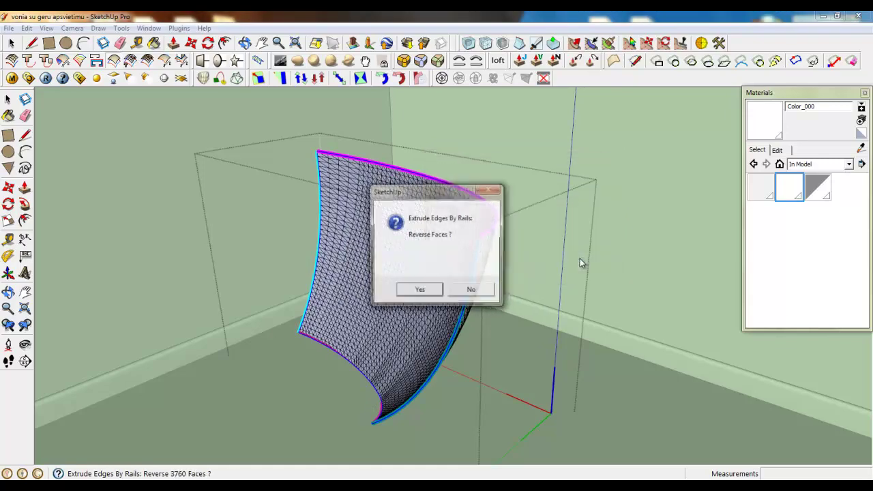
left_click(490, 289)
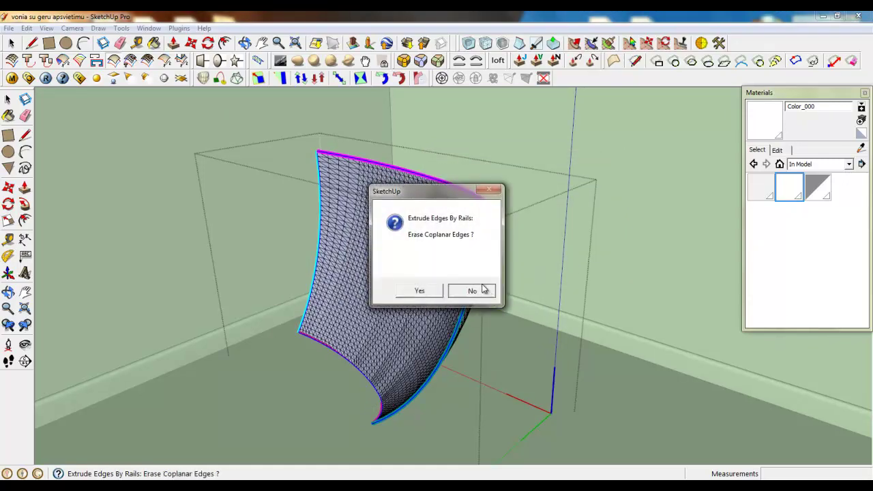
left_click(484, 289)
left_click(501, 288)
left_click(487, 292)
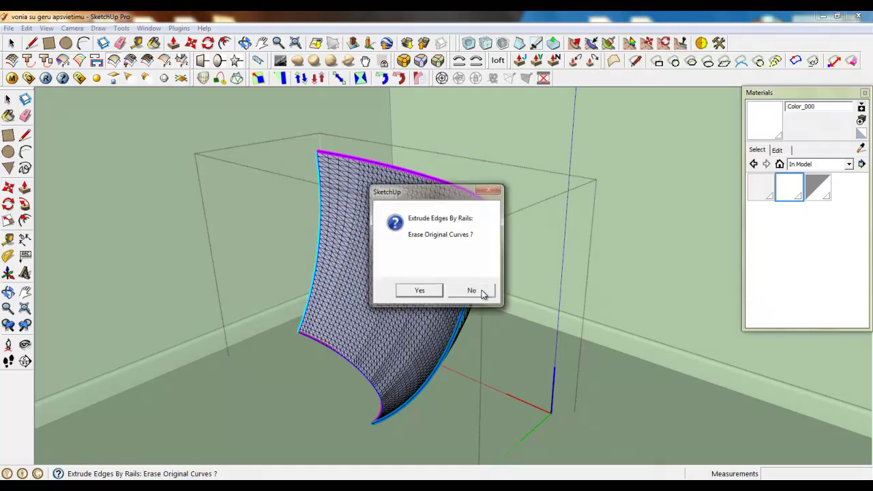
left_click(483, 294)
Select the extruded half-tub mesh and copy it in place with Move.
left_click(407, 290)
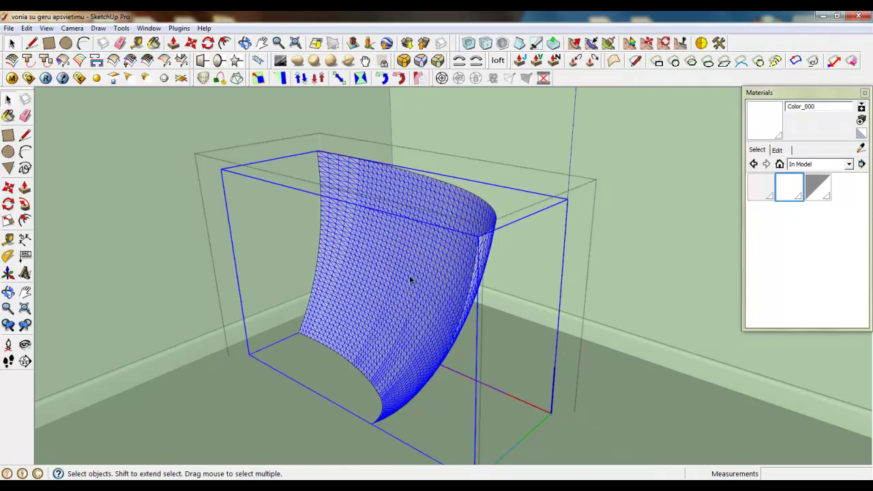
scroll(526, 277, "down", 2)
scroll(303, 335, "up", 3)
mouse_move(387, 331)
middle_mouse_down()
mouse_move(300, 327)
mouse_move(387, 330)
middle_mouse_up()
scroll(580, 317, "down", 2)
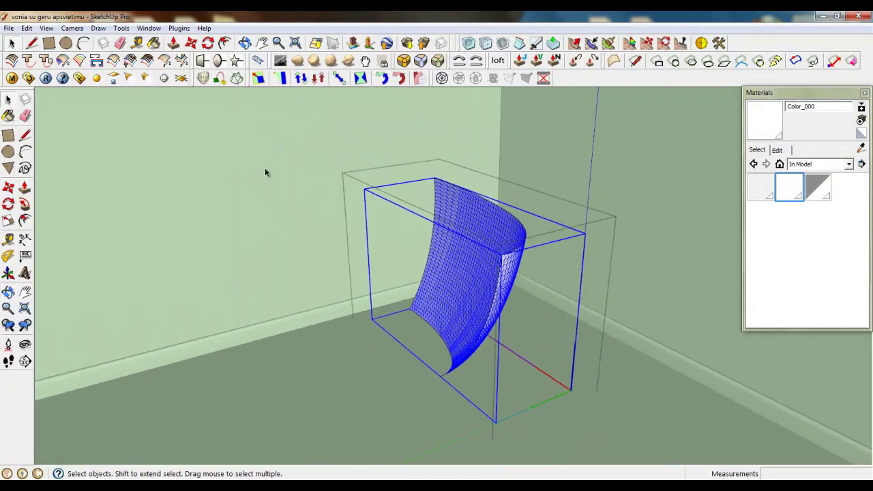
left_click(195, 43)
left_click(437, 321)
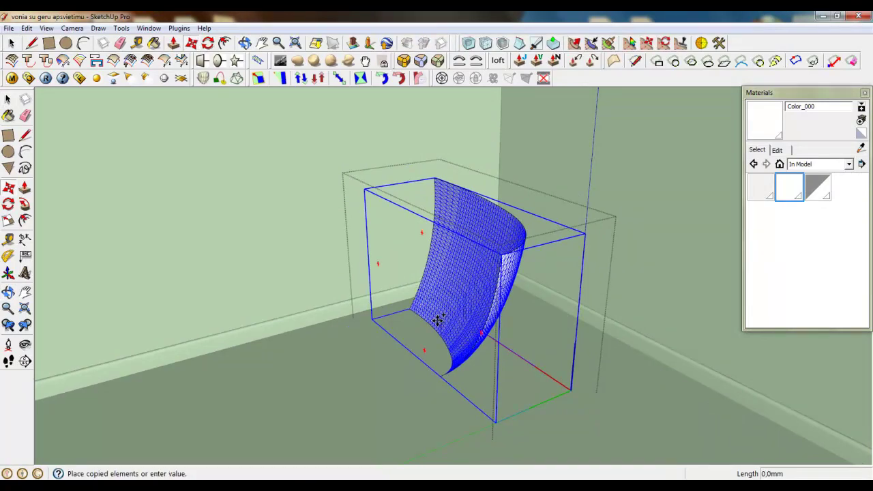
left_click(437, 320)
Try to mirror the copied mesh by scaling it along the red axis by -0.50, and undo that scaling.
left_click(8, 220)
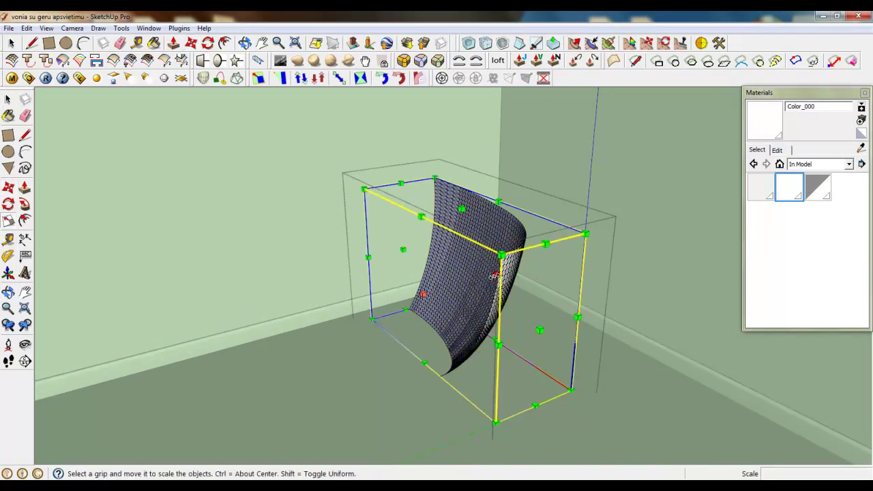
left_click_drag(539, 330, 381, 305)
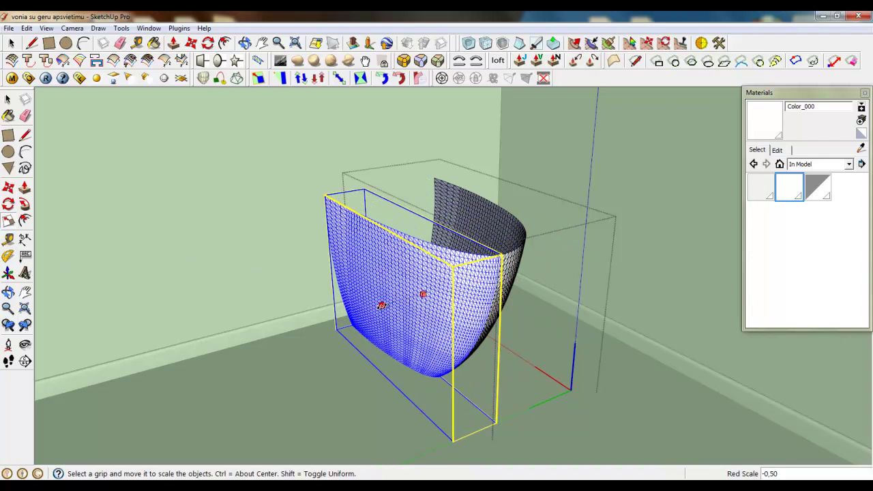
left_click(382, 305)
scroll(369, 259, "up", 2)
key("ctrl+z")
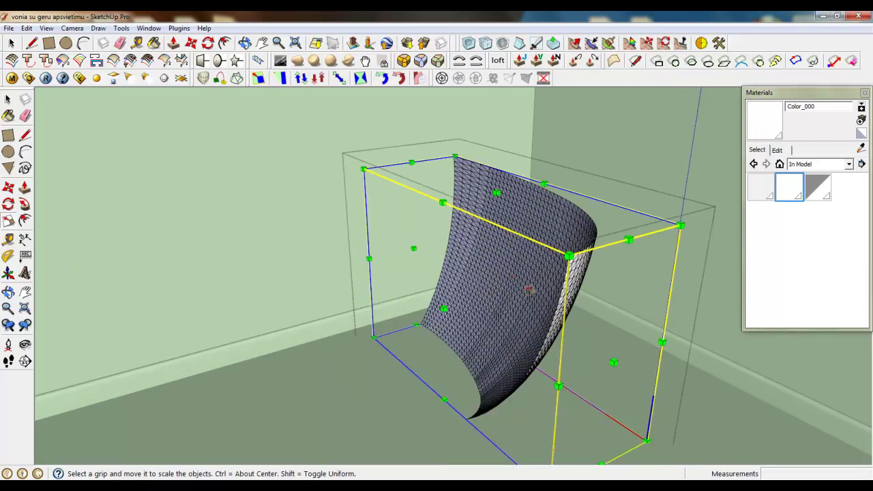
Mirror the copied mesh across its open side with Scale to form the second half of the tub.
left_click(11, 43)
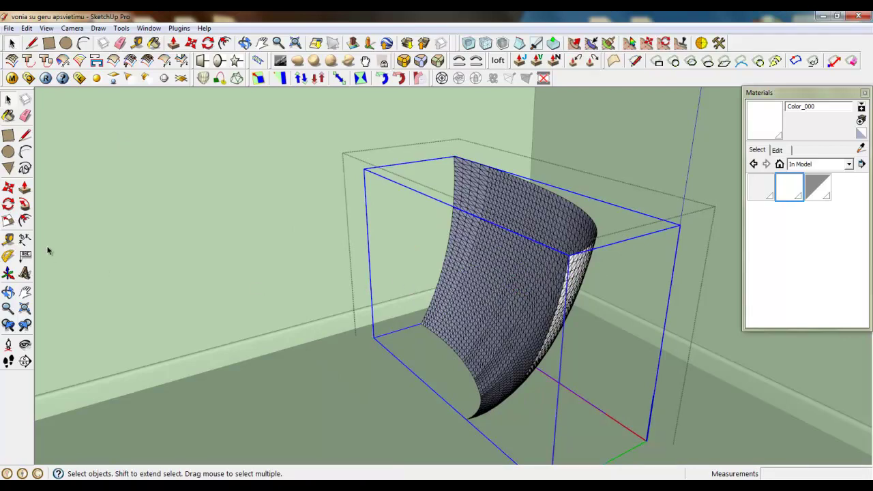
left_click(8, 220)
middle_click_drag(454, 327, 499, 295)
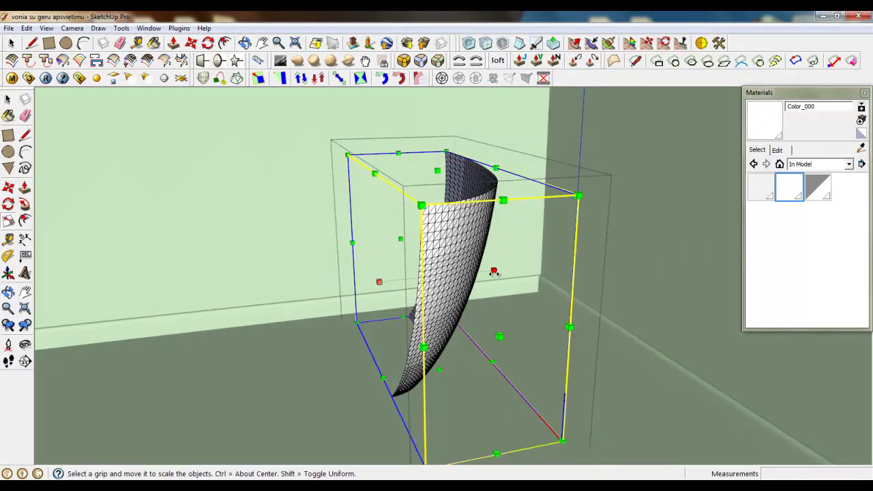
left_click_drag(494, 272, 255, 290)
middle_click_drag(349, 281, 450, 307)
left_click(11, 44)
scroll(507, 370, "down", 1)
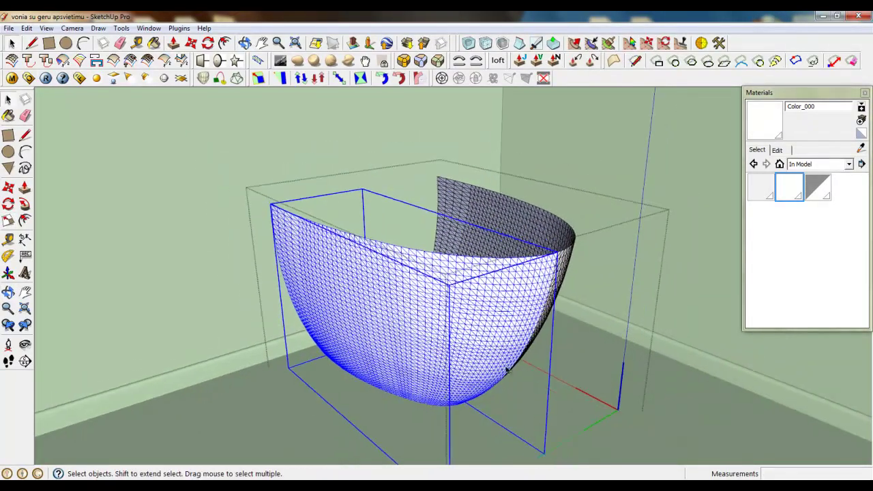
Select both mirrored tub halves, examine the joined shell from several angles, and close the tub group.
middle_click_drag(507, 369, 517, 316)
left_click(560, 254)
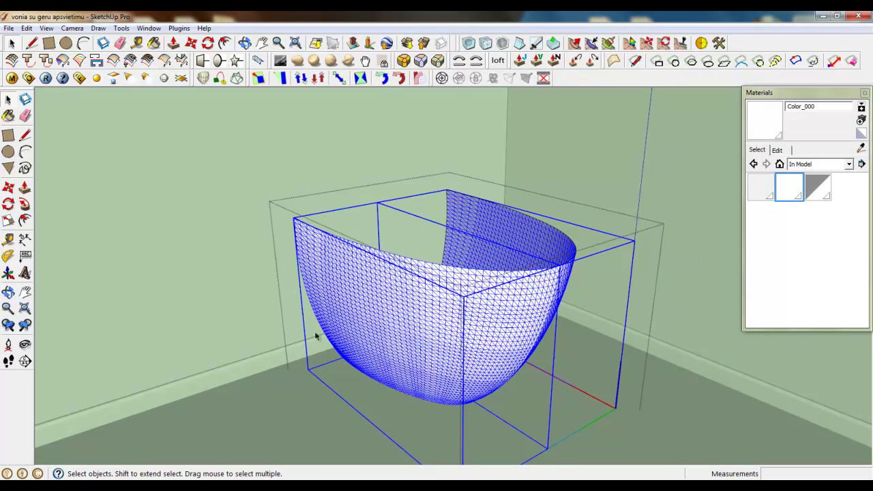
scroll(491, 341, "up", 1)
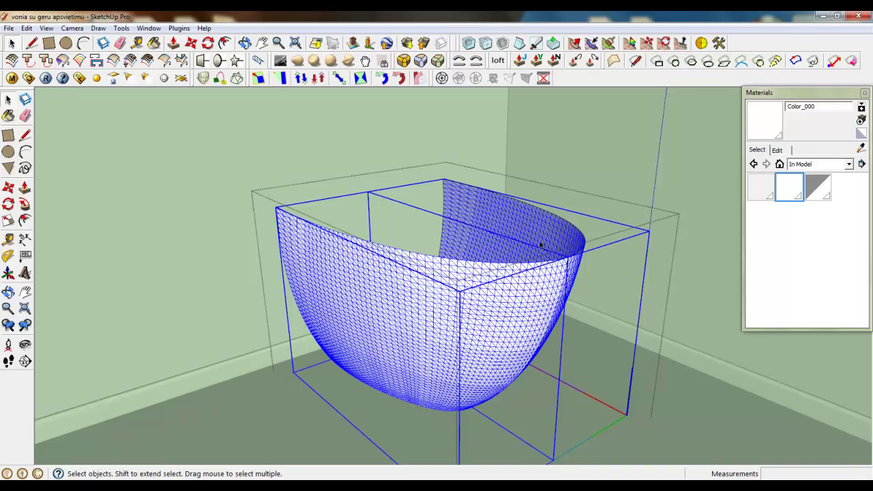
scroll(547, 358, "down", 3)
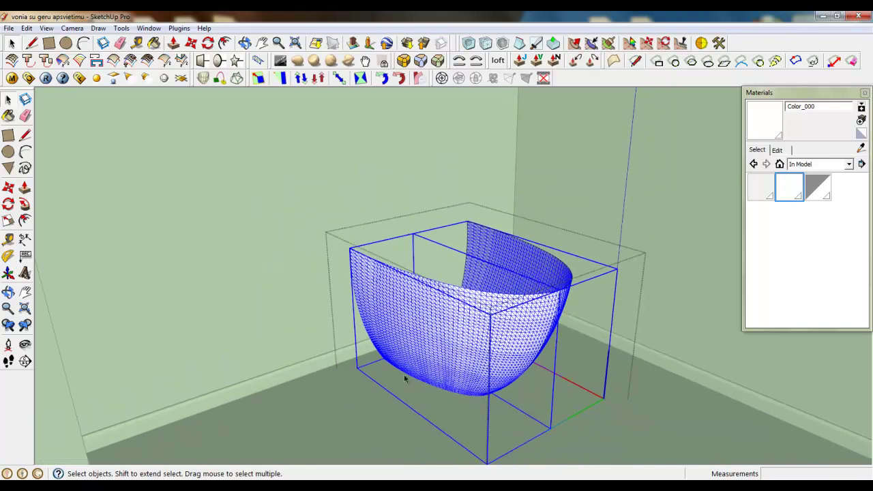
scroll(501, 411, "up", 2)
middle_click_drag(404, 351, 383, 347)
scroll(524, 402, "down", 1)
scroll(355, 183, "up", 2)
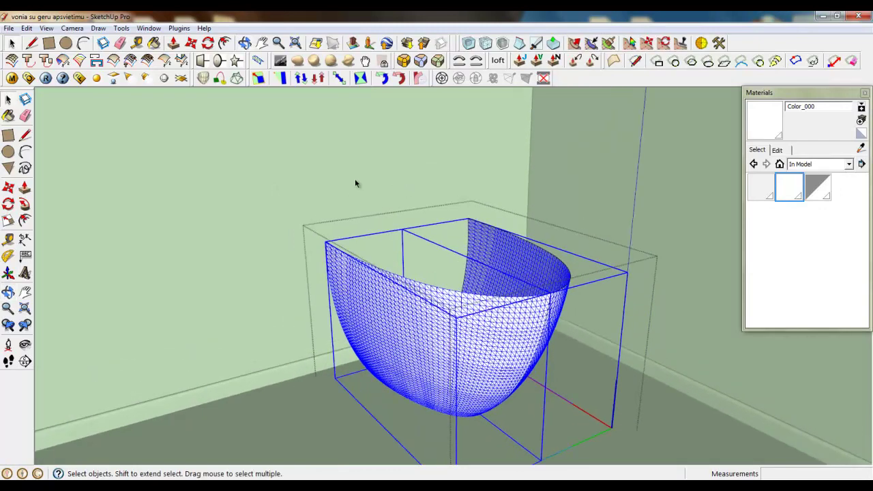
scroll(433, 244, "up", 2)
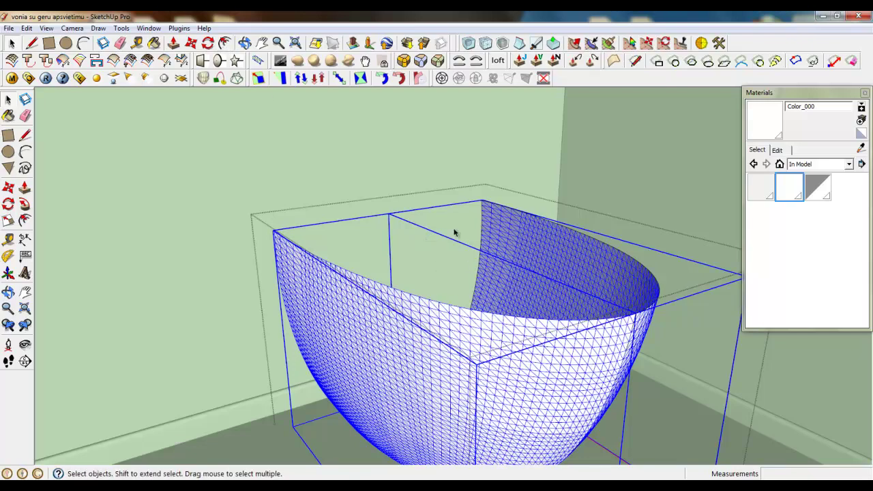
scroll(477, 300, "down", 2)
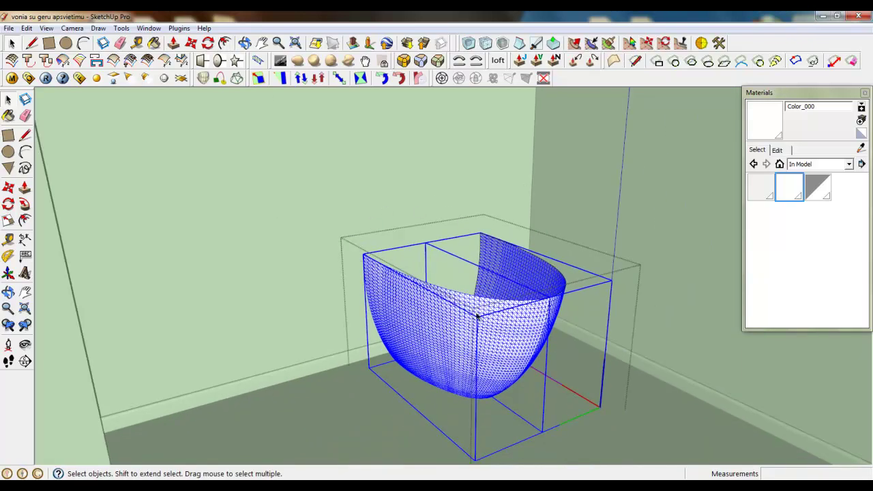
mouse_move(358, 369)
middle_mouse_down()
mouse_move(355, 376)
mouse_move(255, 359)
mouse_move(253, 335)
mouse_move(323, 339)
mouse_move(404, 386)
middle_mouse_up()
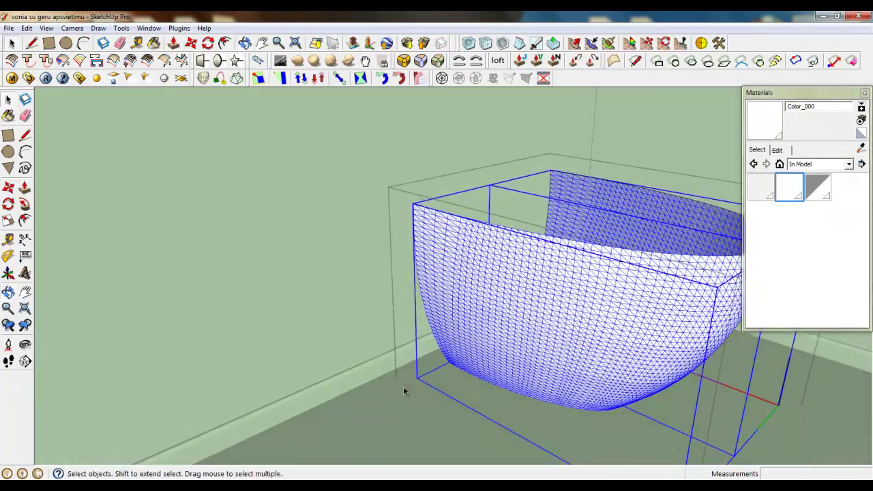
scroll(368, 393, "down", 4)
scroll(291, 399, "up", 1)
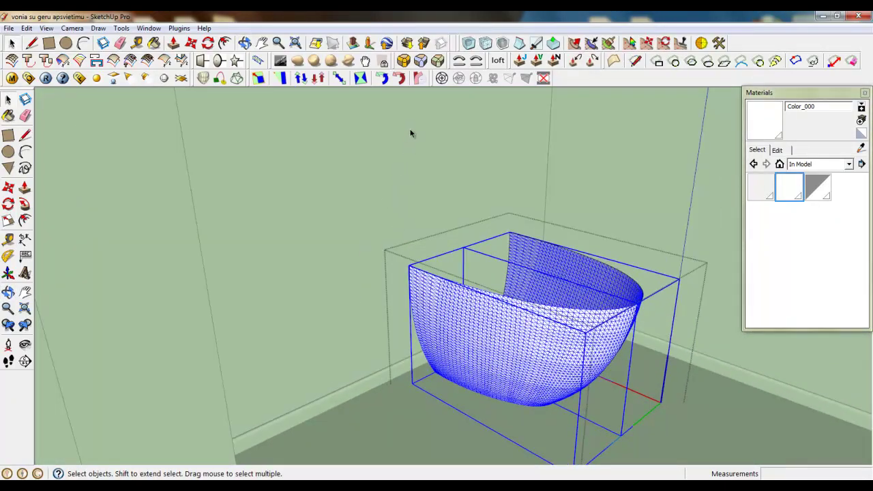
middle_click_drag(446, 220, 562, 257)
scroll(562, 257, "down", 2)
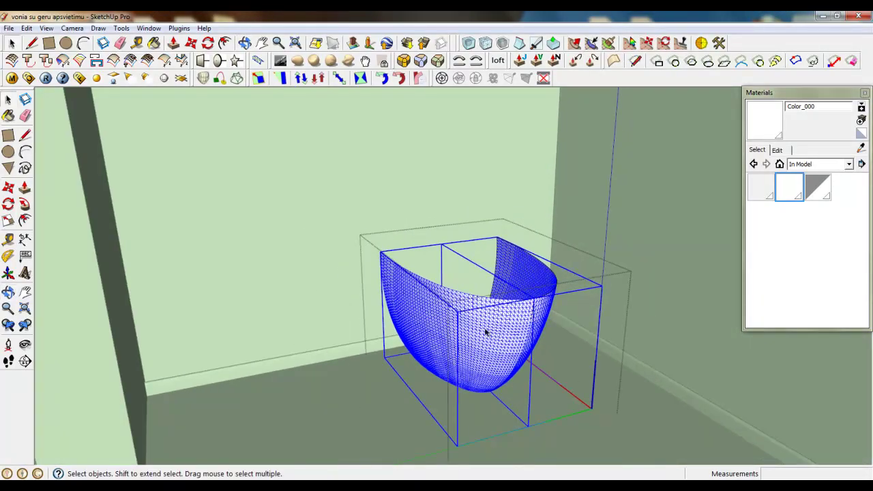
right_click(160, 272)
left_click(172, 277)
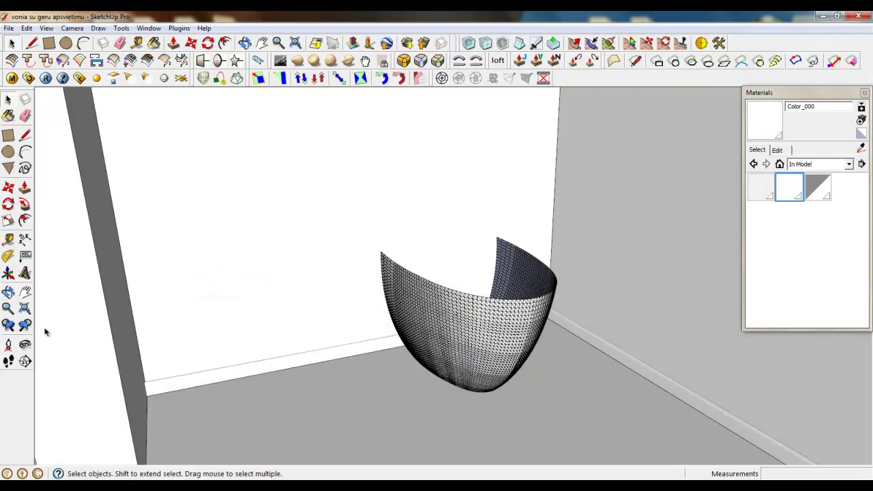
Look around the bathroom from inside with Look Around, examining the built-in bathtub, towel rod, countertop containers and washbasins.
left_click(24, 345)
left_click_drag(300, 361, 61, 314)
left_click_drag(485, 371, 118, 316)
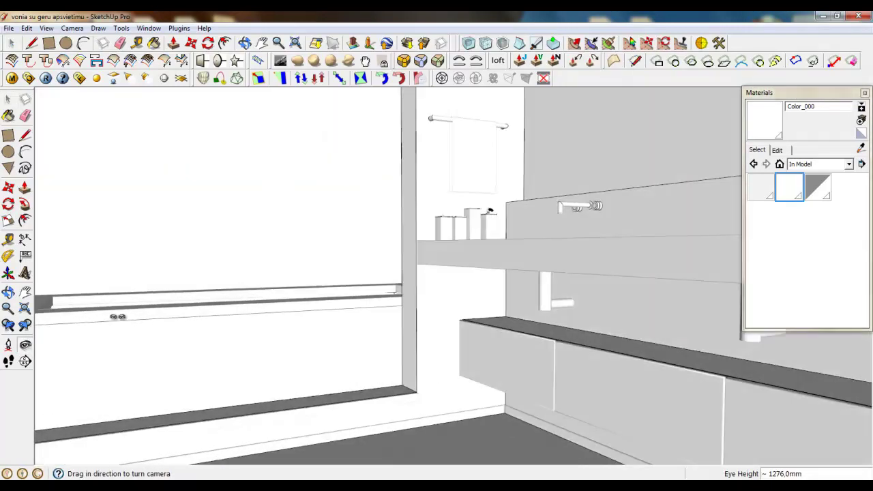
left_click_drag(489, 211, 511, 279)
middle_click_drag(511, 279, 646, 270)
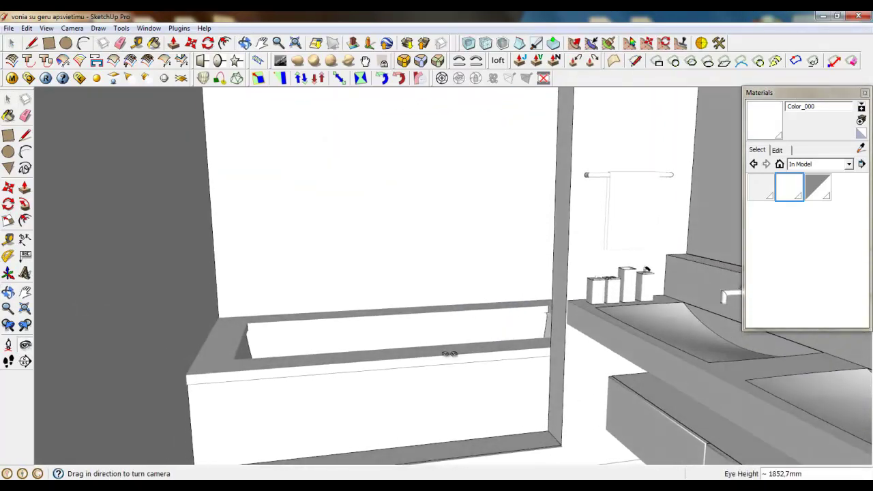
left_click_drag(450, 353, 493, 357)
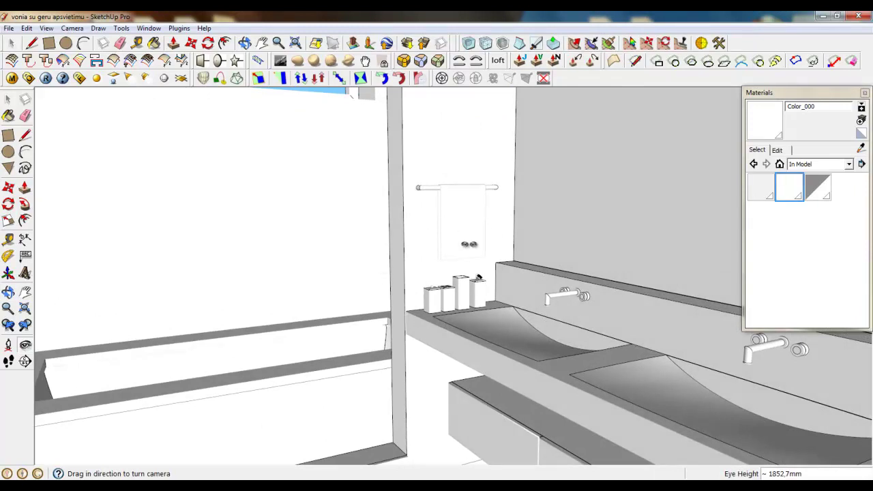
mouse_move(352, 180)
left_mouse_down()
mouse_move(311, 90)
mouse_move(353, 175)
left_mouse_up()
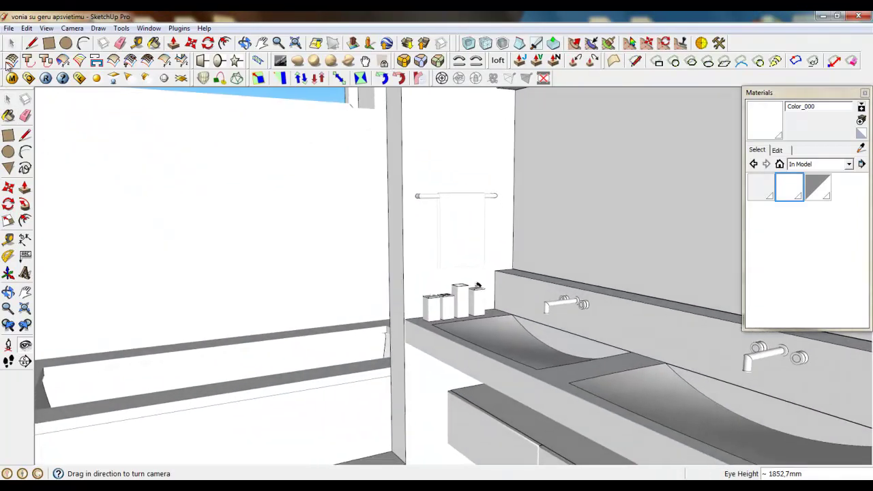
key("space")
scroll(312, 211, "up", 3)
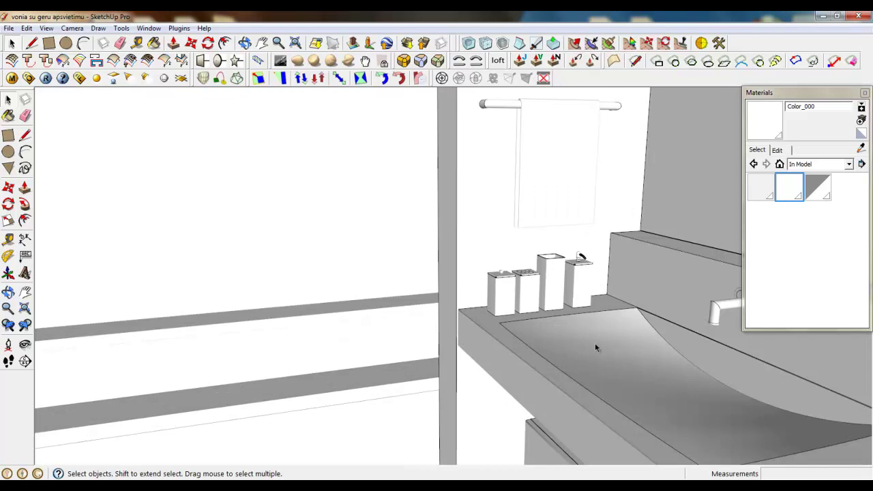
left_click(24, 344)
left_click_drag(254, 366, 305, 321)
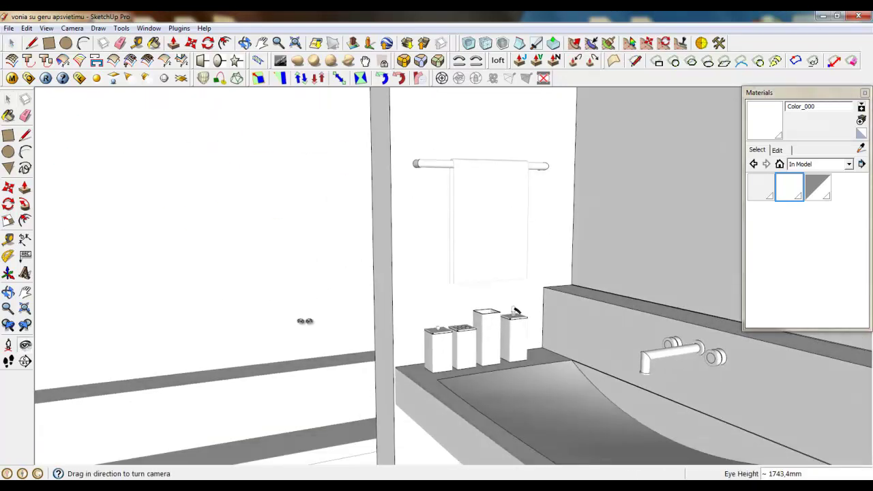